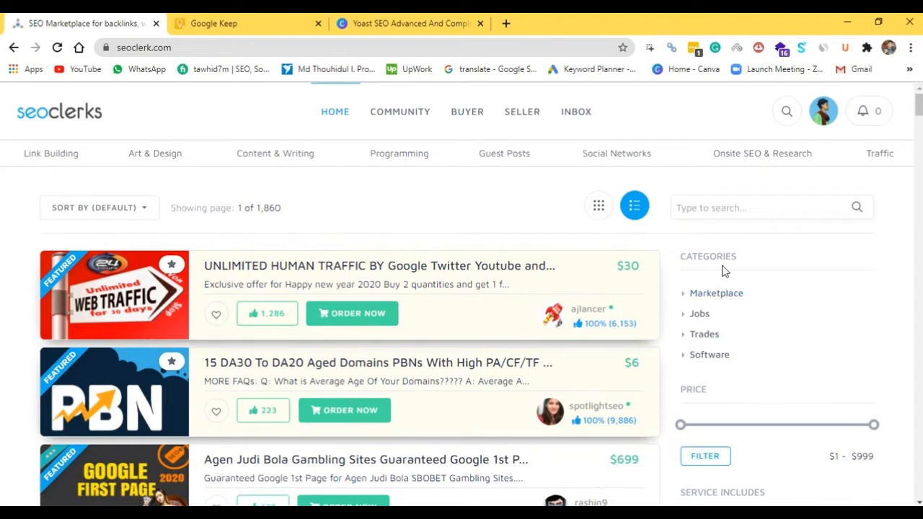
- Look over the featured service listings and filters on the marketplace home page, trying a maximum price of $946
scroll(720, 389, "down", 2)
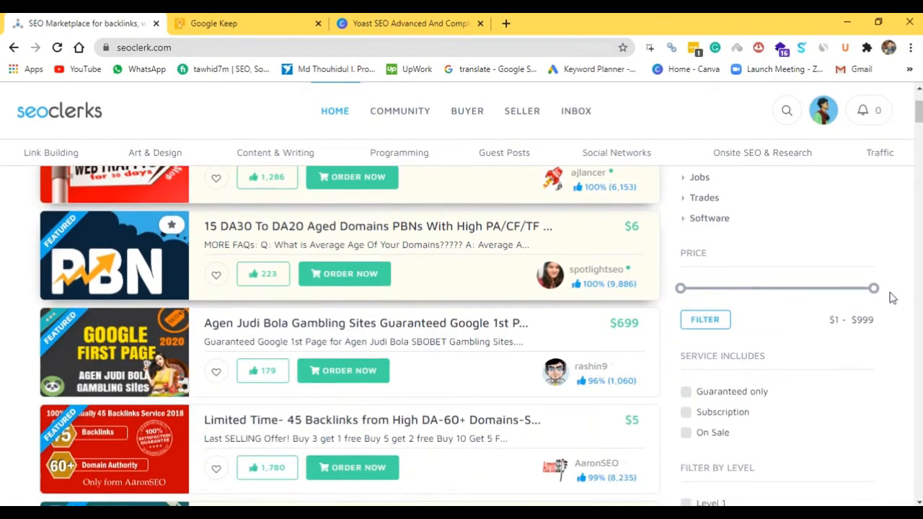
left_click_drag(873, 291, 762, 290)
left_click(864, 290)
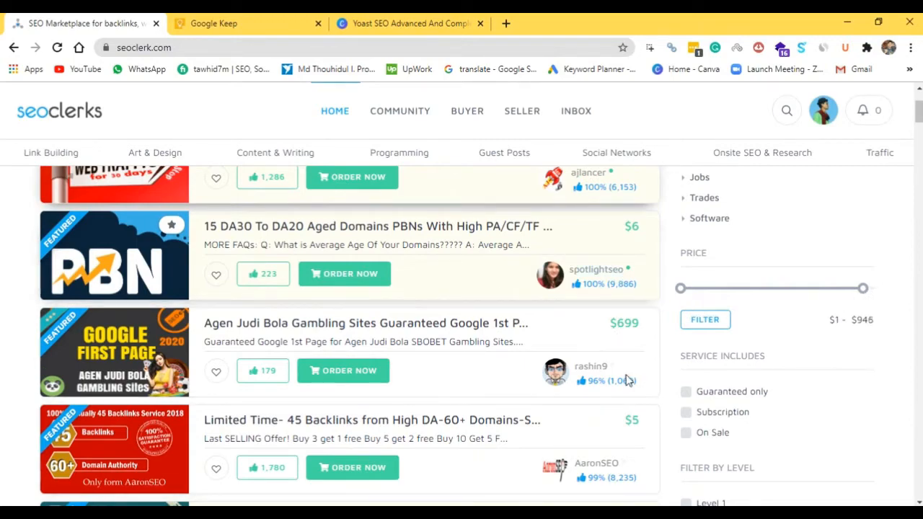
scroll(552, 330, "up", 2)
scroll(799, 367, "down", 3)
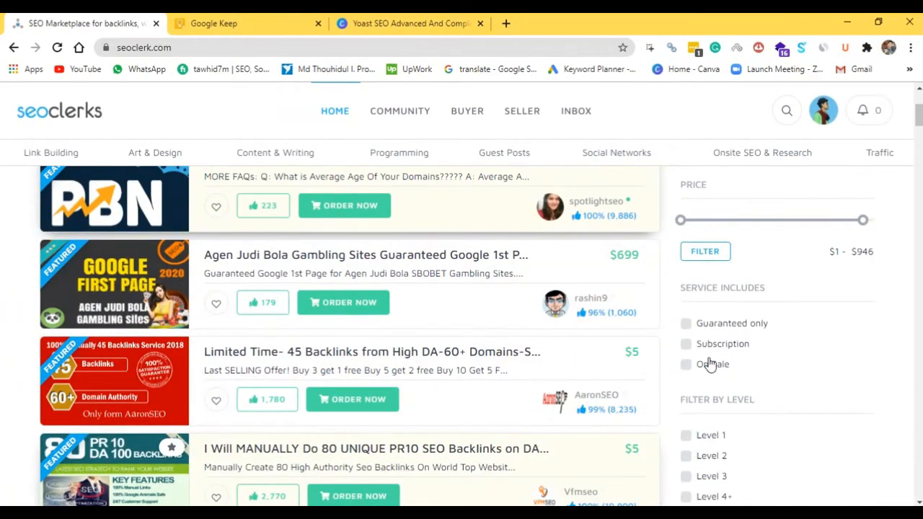
scroll(714, 382, "down", 2)
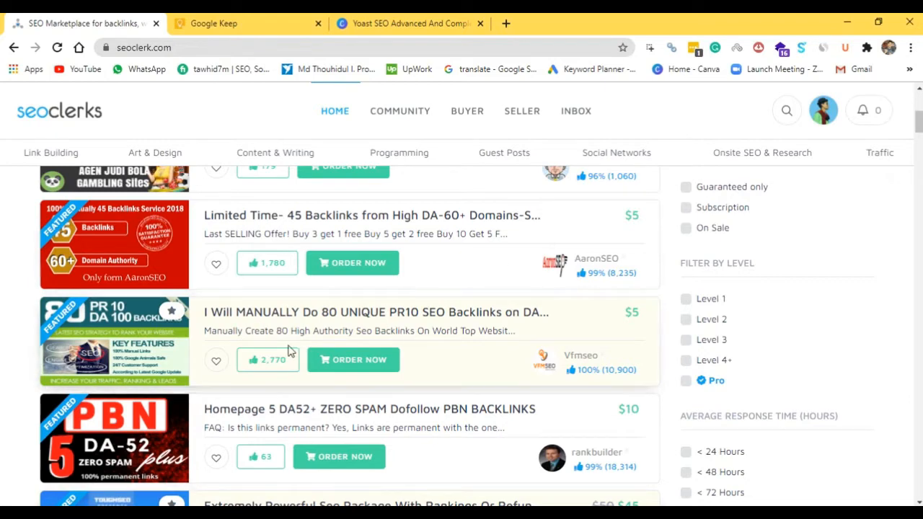
scroll(288, 350, "up", 4)
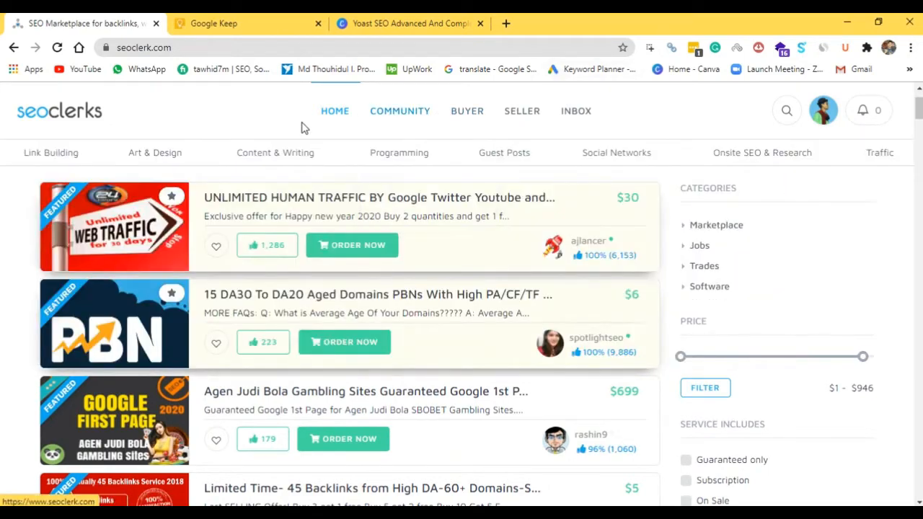
- Open the seller form for creating a new service listing
mouse_move(522, 119)
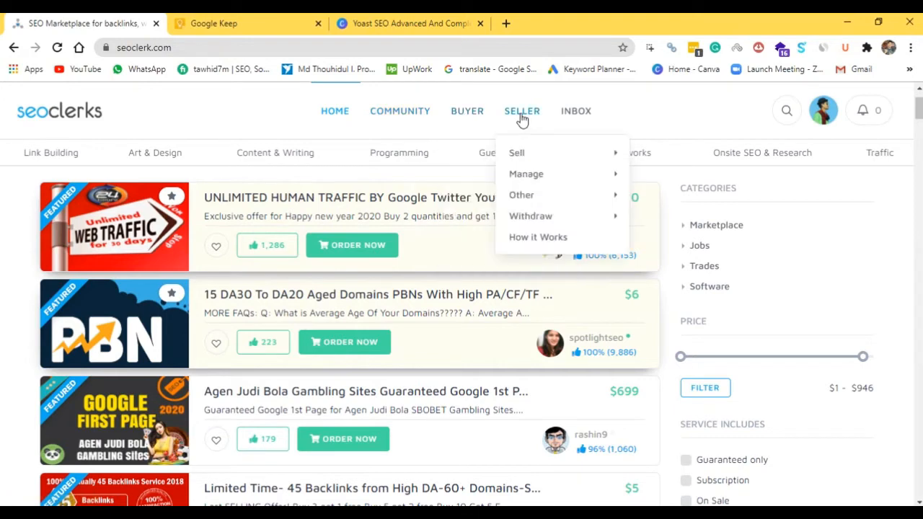
mouse_move(521, 158)
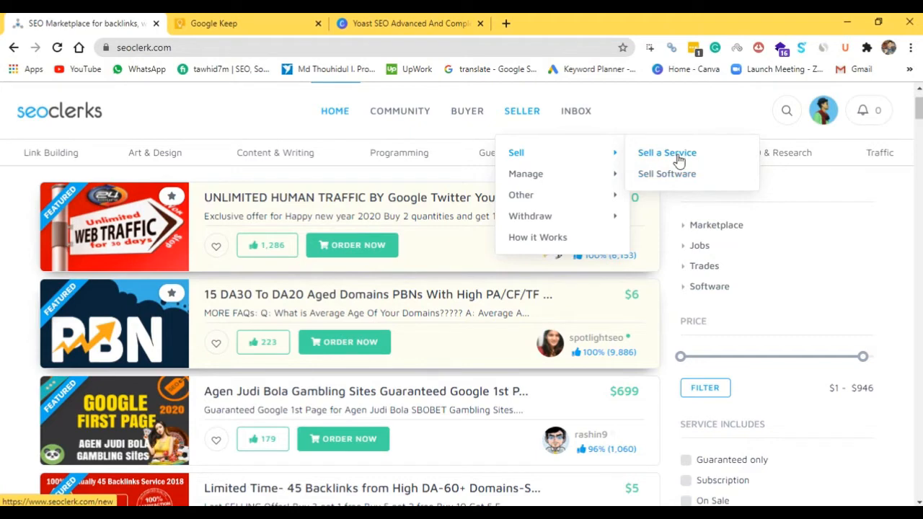
left_click(679, 160)
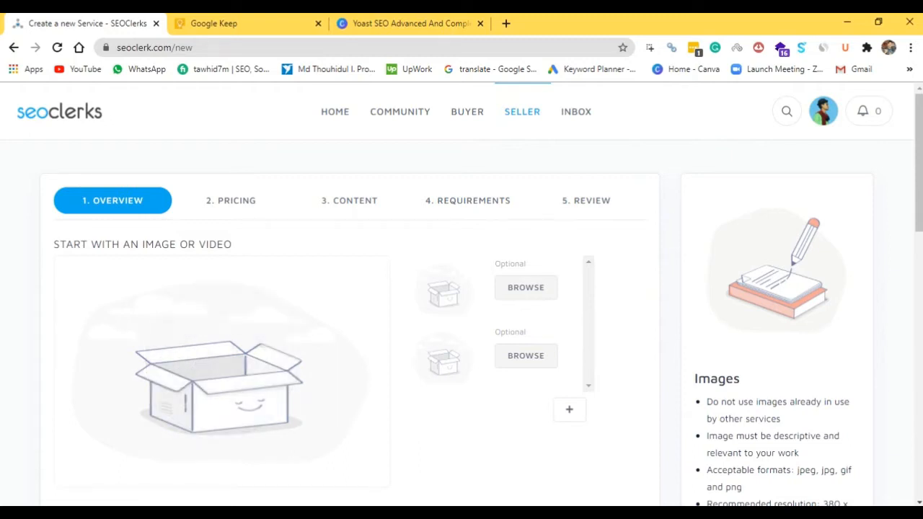
- Examine the Overview stage of the new service form, including the image format and resolution guidelines
scroll(757, 333, "down", 1)
scroll(742, 377, "down", 1)
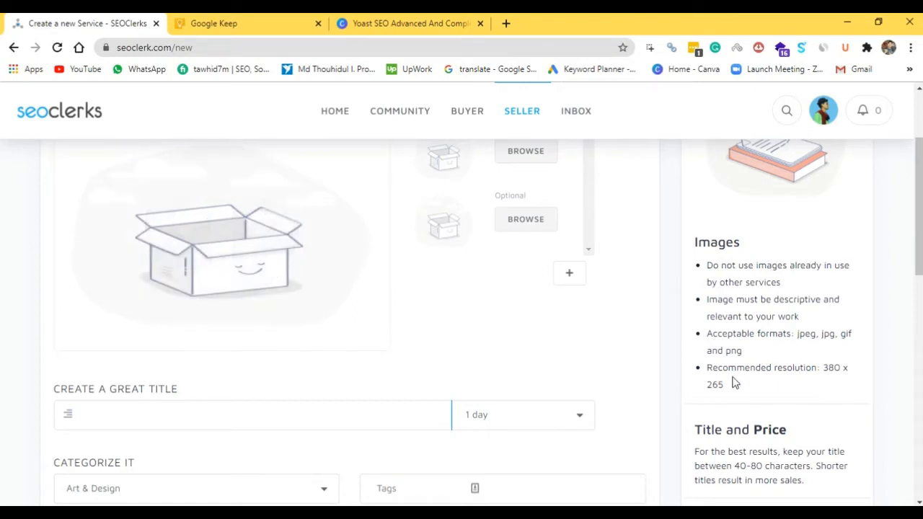
scroll(734, 384, "up", 1)
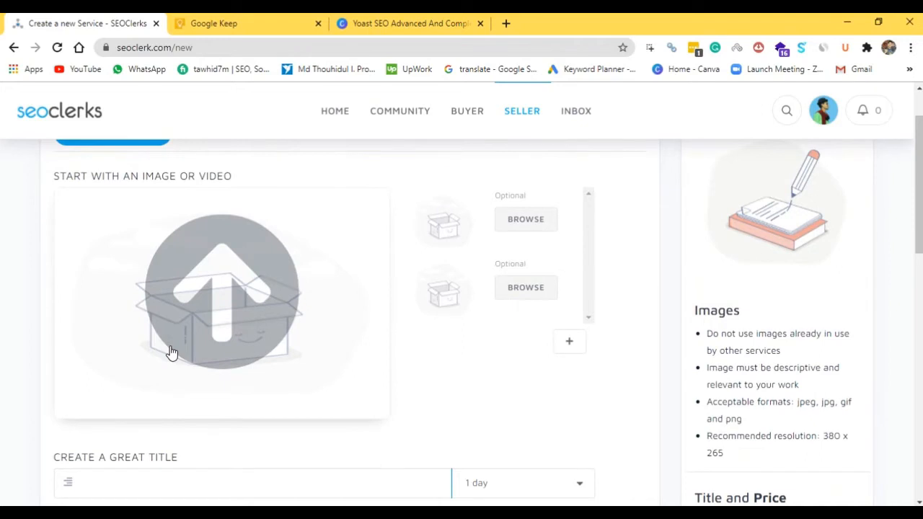
scroll(445, 330, "up", 1)
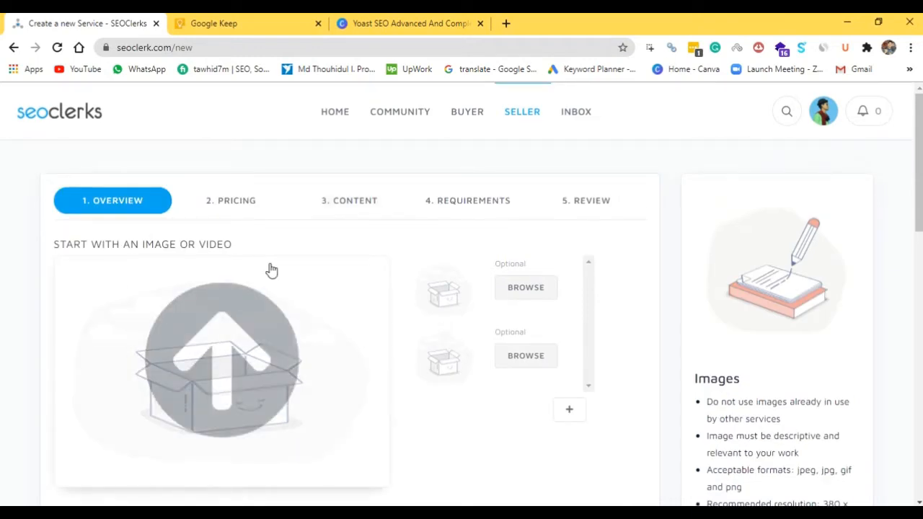
scroll(546, 305, "down", 2)
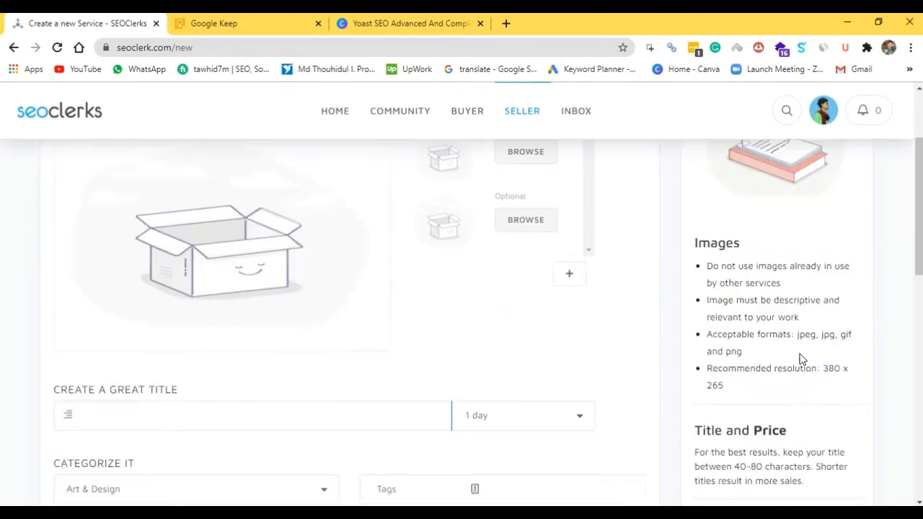
scroll(841, 396, "up", 2)
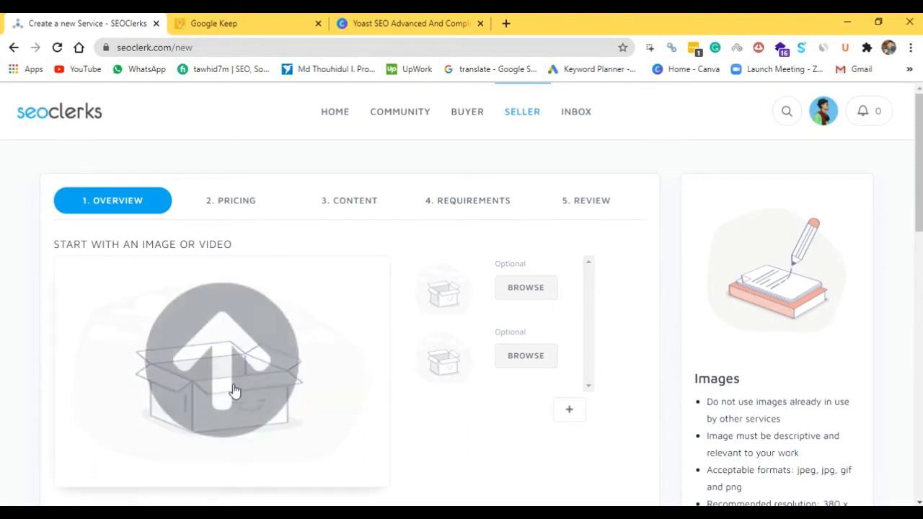
scroll(224, 393, "down", 1)
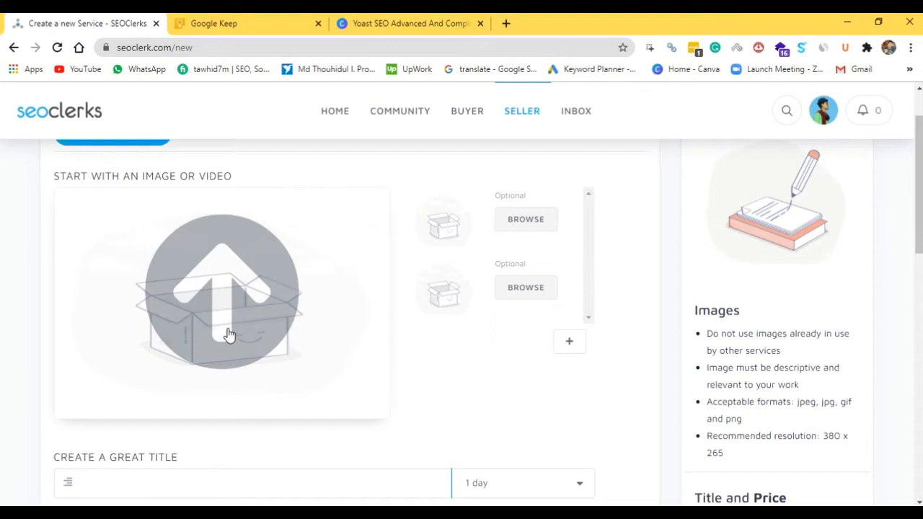
scroll(226, 335, "up", 1)
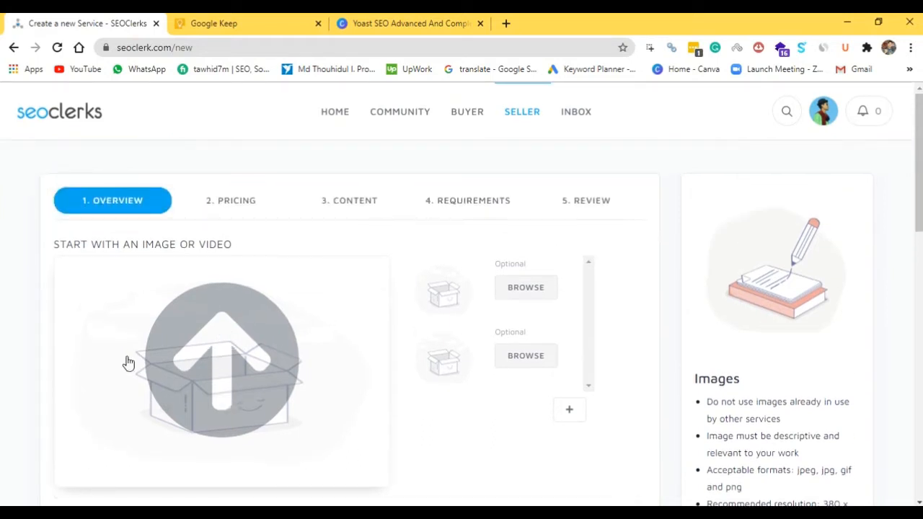
- Upload "Yoast SEO Advanced And Complete Setup.jpg" from the Download folder as the service's main image
left_click(208, 364)
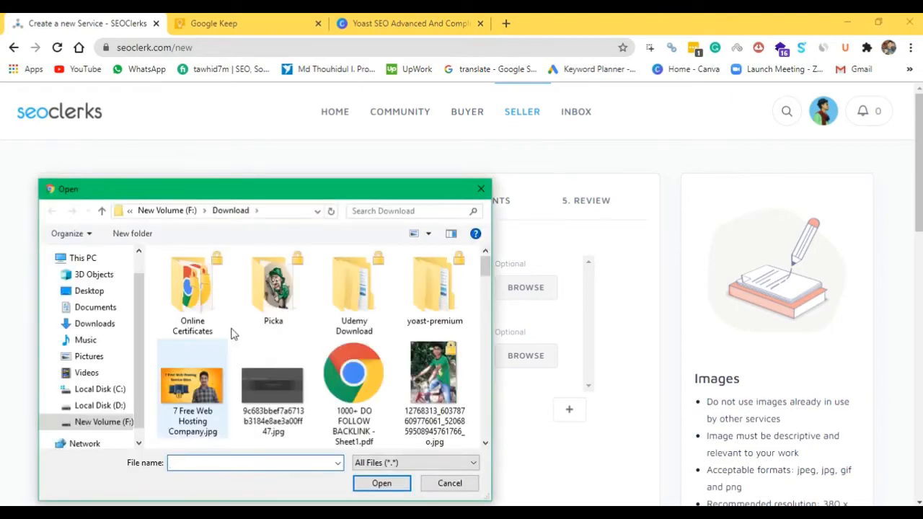
scroll(346, 371, "down", 3)
scroll(349, 368, "down", 10)
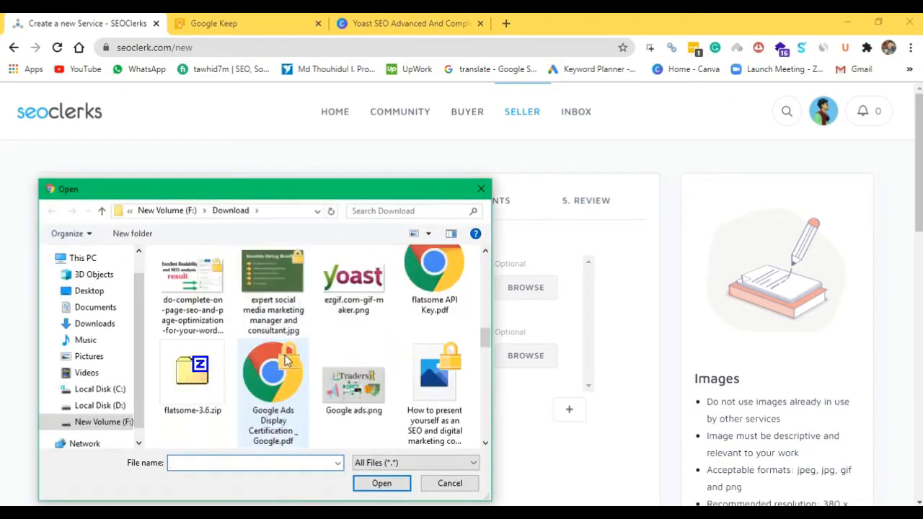
scroll(325, 353, "down", 5)
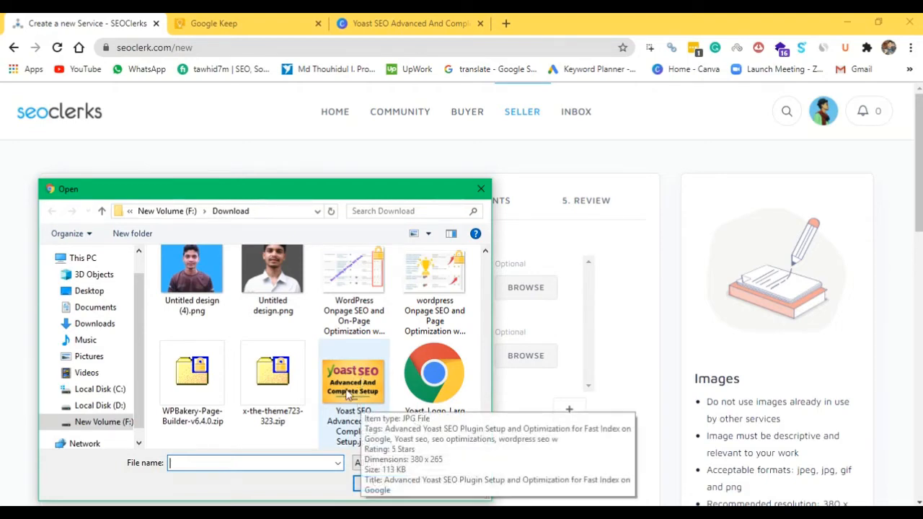
left_click(346, 394)
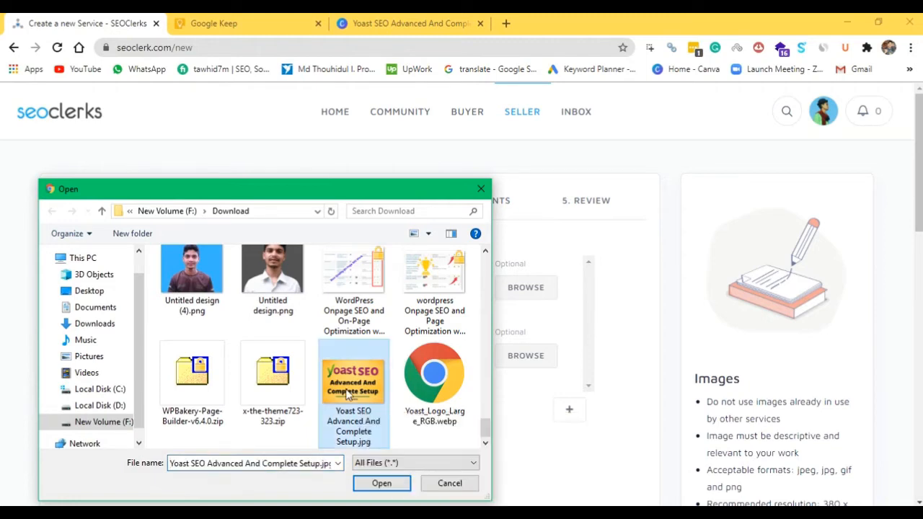
left_click(382, 484)
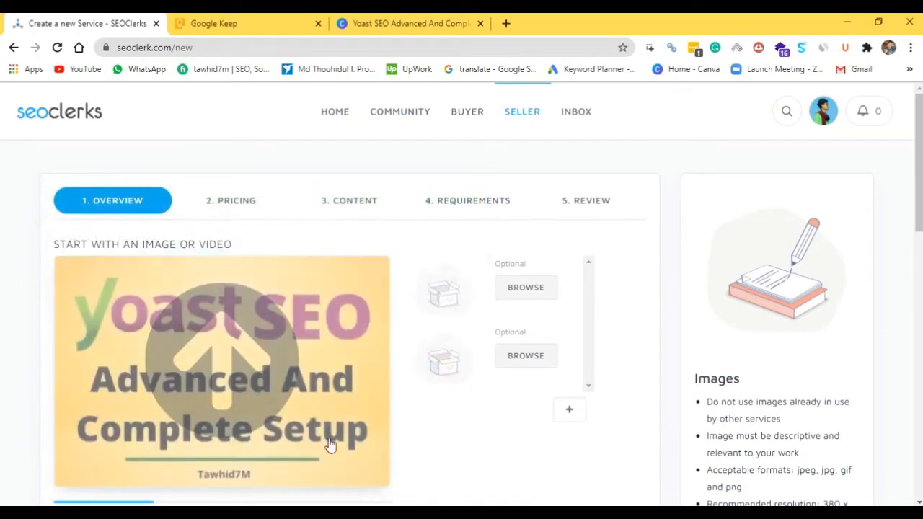
- Review the uploaded main image, its Canva design and the title guidelines of the service form
scroll(202, 433, "down", 2)
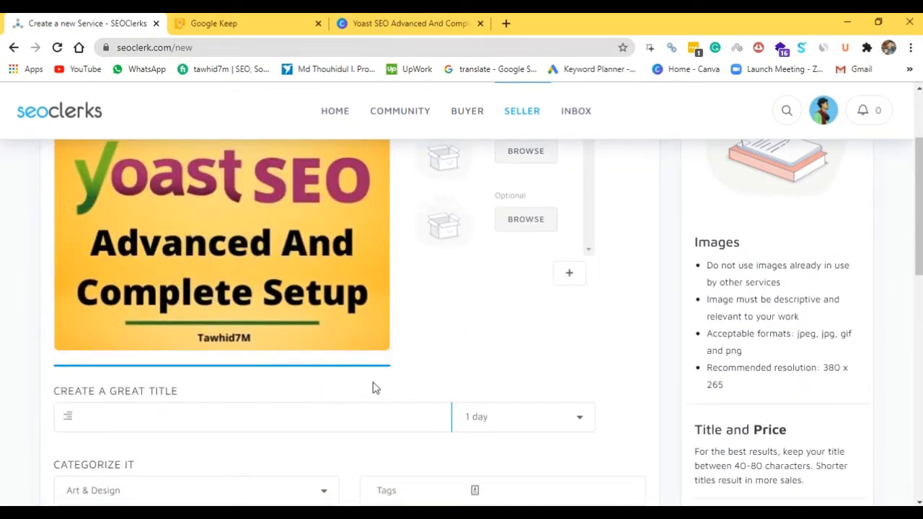
scroll(324, 338, "up", 1)
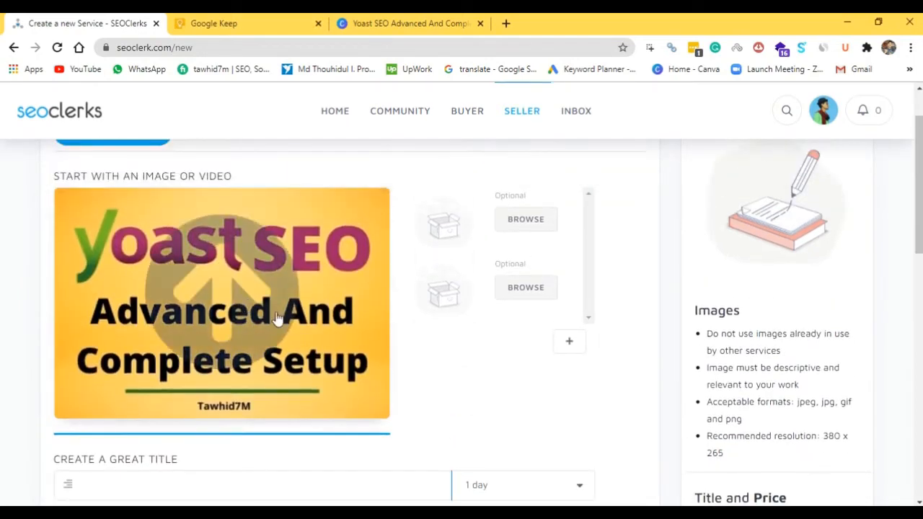
left_click(406, 22)
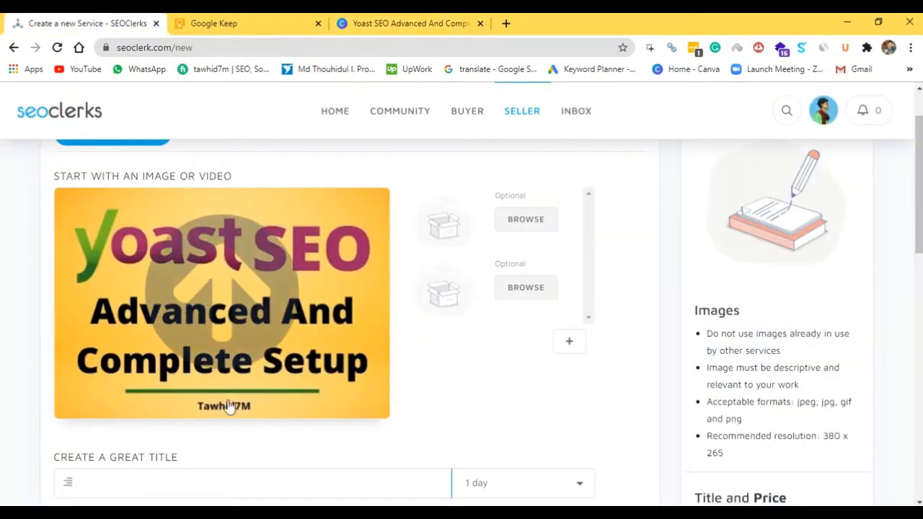
scroll(426, 339, "down", 2)
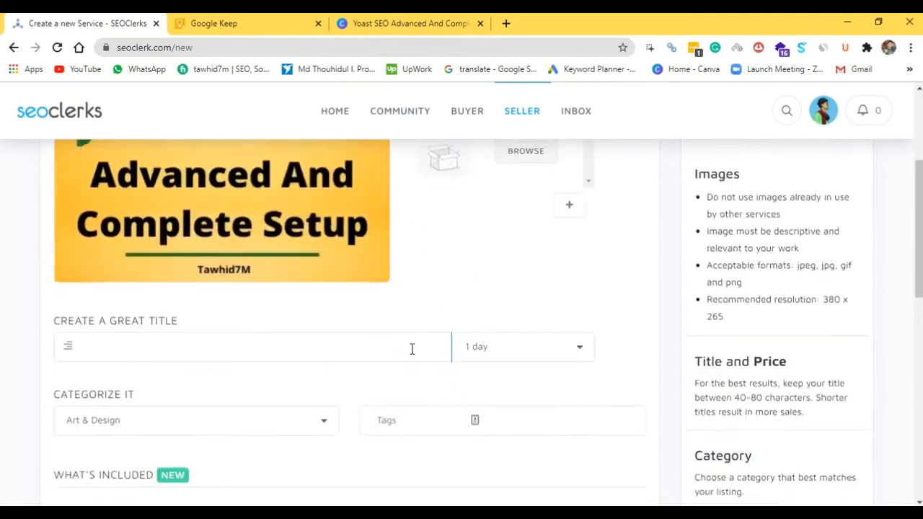
scroll(238, 360, "up", 3)
scroll(289, 343, "down", 2)
scroll(223, 362, "up", 2)
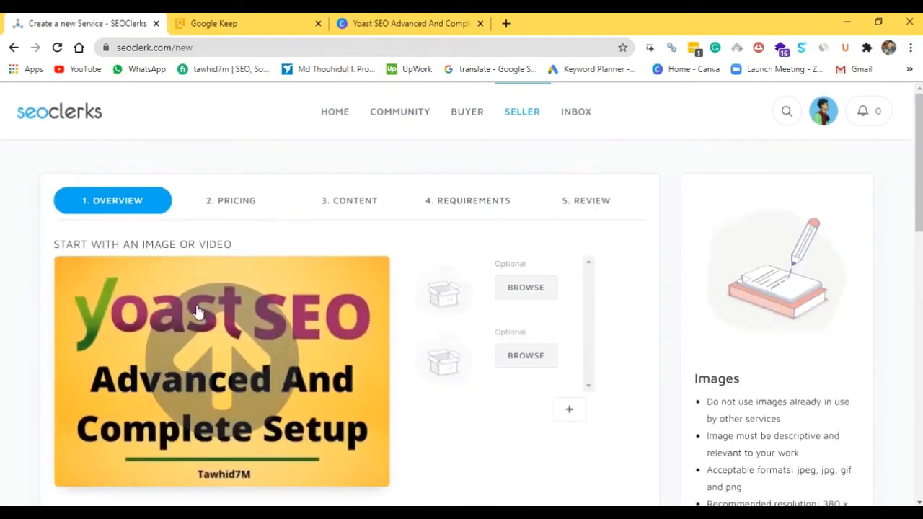
scroll(348, 388, "down", 4)
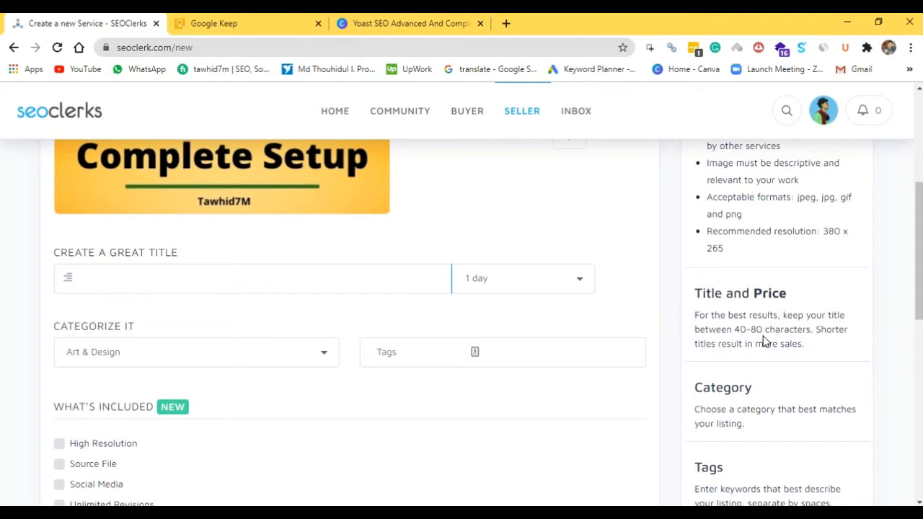
- Switch to Google Keep and copy the title line "Yoast SEO Plugin Advanced Setup and Optimization for Fast Index on Google" from the note
left_click(212, 21)
left_click_drag(266, 185, 644, 187)
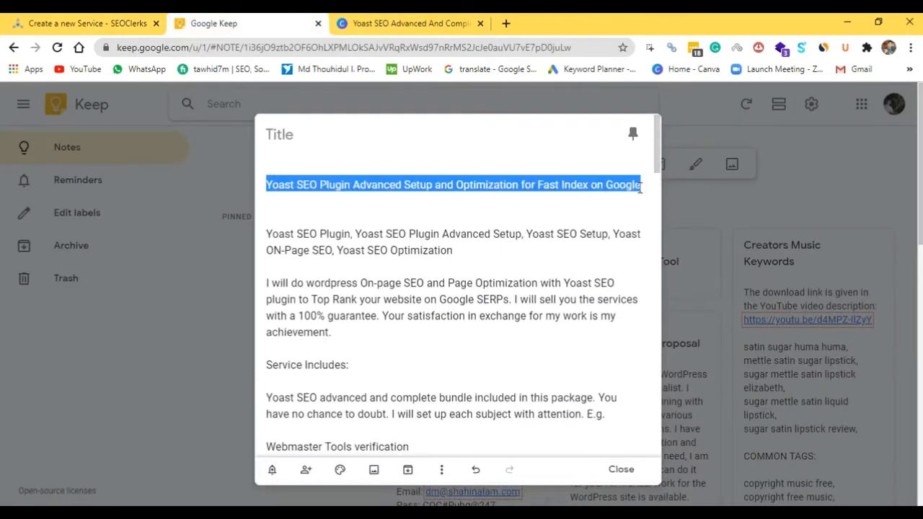
right_click(643, 187)
left_click(604, 230)
left_click(462, 169)
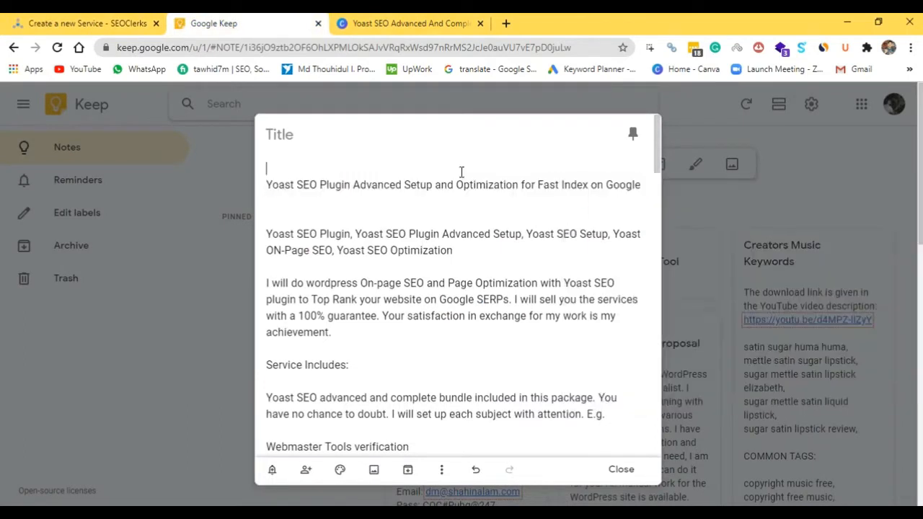
- Return to the SEOClerks form and paste "Yoast SEO Plugin Advanced Setup and Optimization for Fast Index on Google" as the service title
left_click(420, 18)
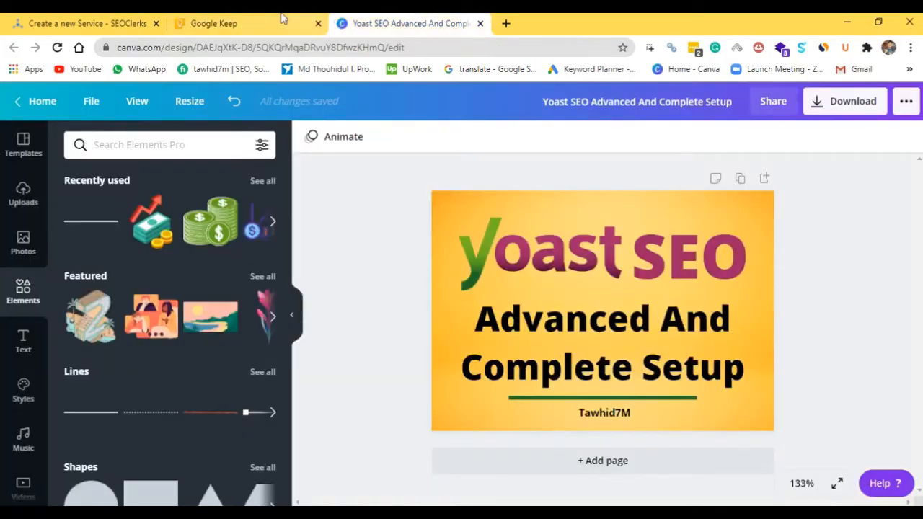
left_click(233, 21)
left_click(116, 21)
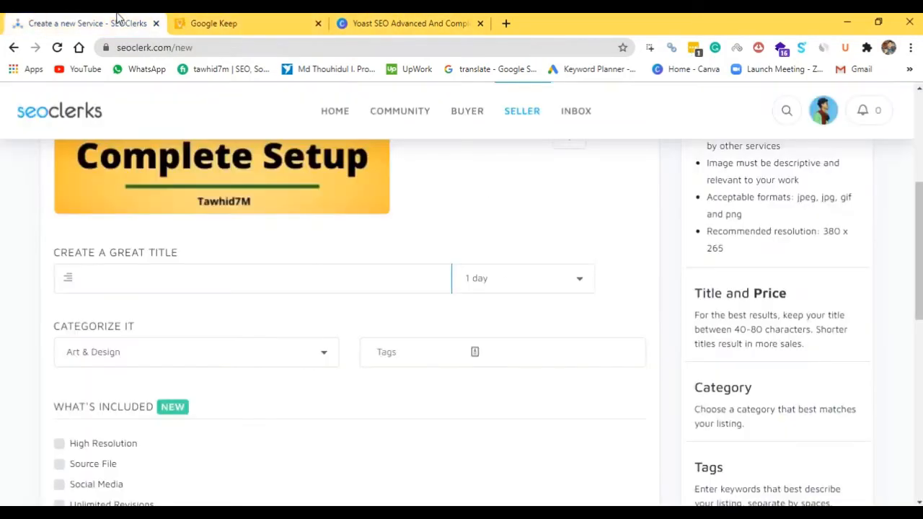
left_click(102, 278)
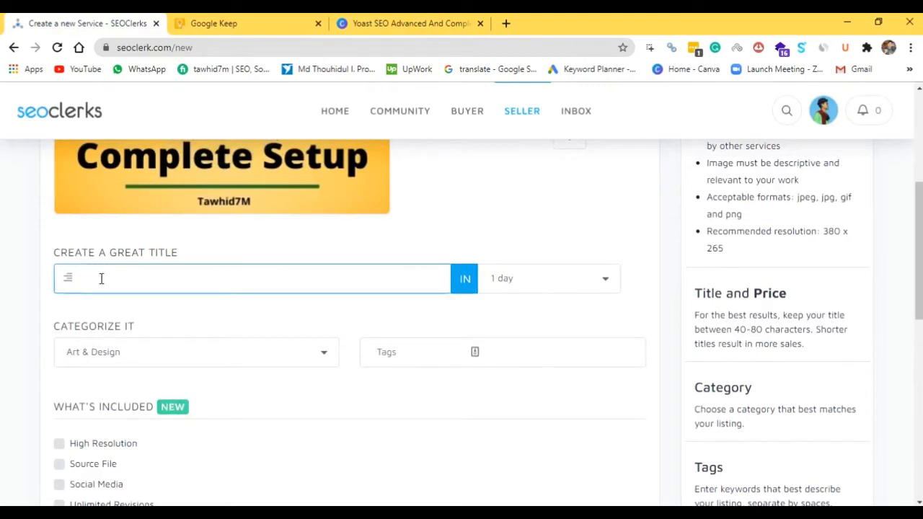
right_click(102, 278)
left_click(150, 149)
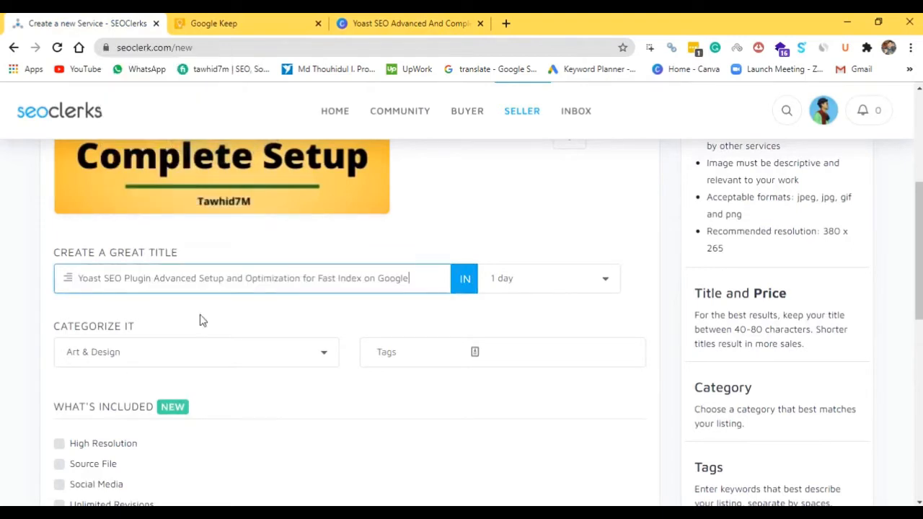
left_click(251, 337)
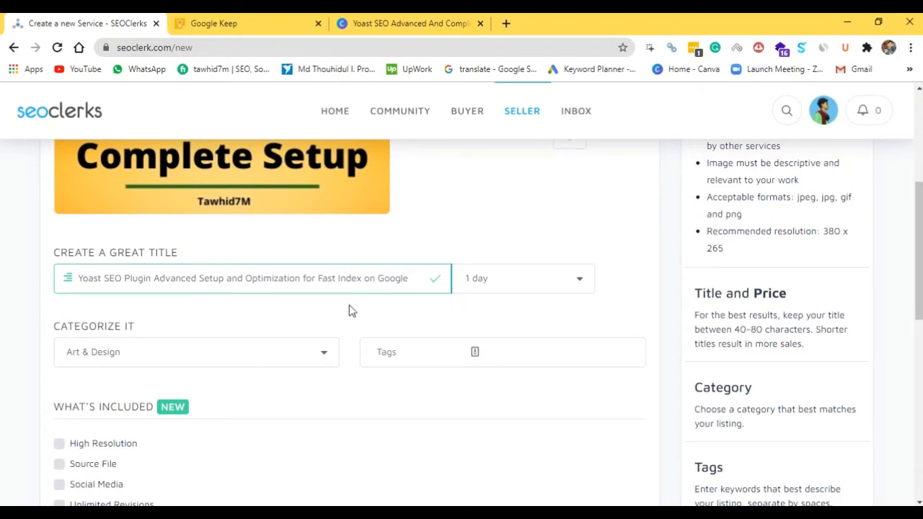
- Set the service's delivery time to 2 days
scroll(375, 285, "up", 1)
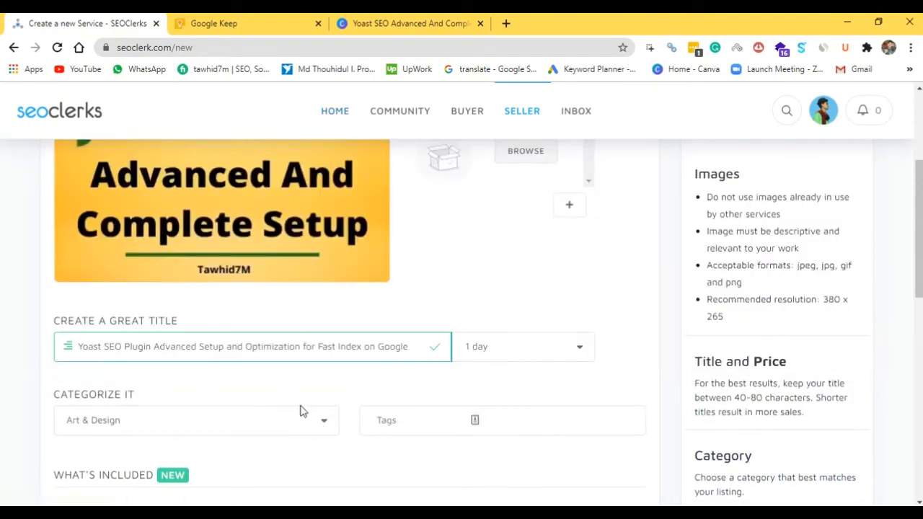
scroll(370, 338, "up", 1)
scroll(389, 357, "down", 1)
scroll(389, 361, "up", 1)
scroll(497, 353, "down", 1)
left_click(575, 355)
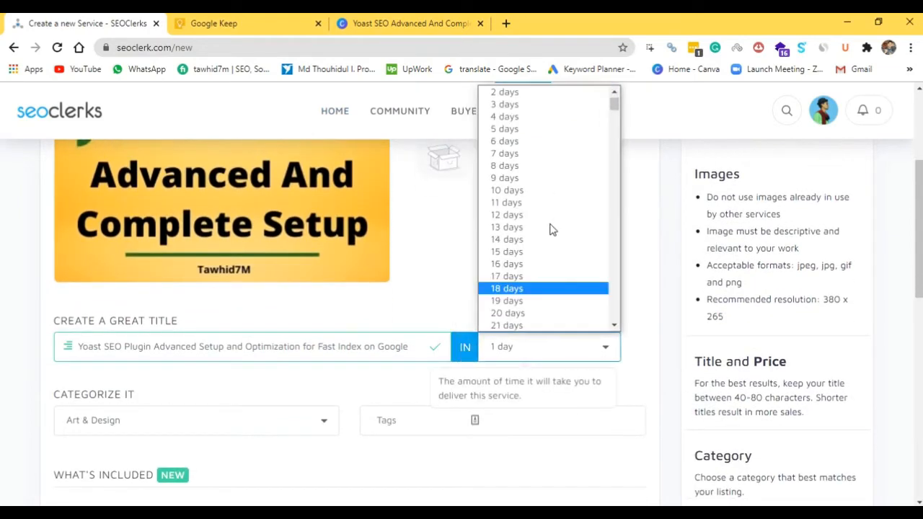
left_click(513, 108)
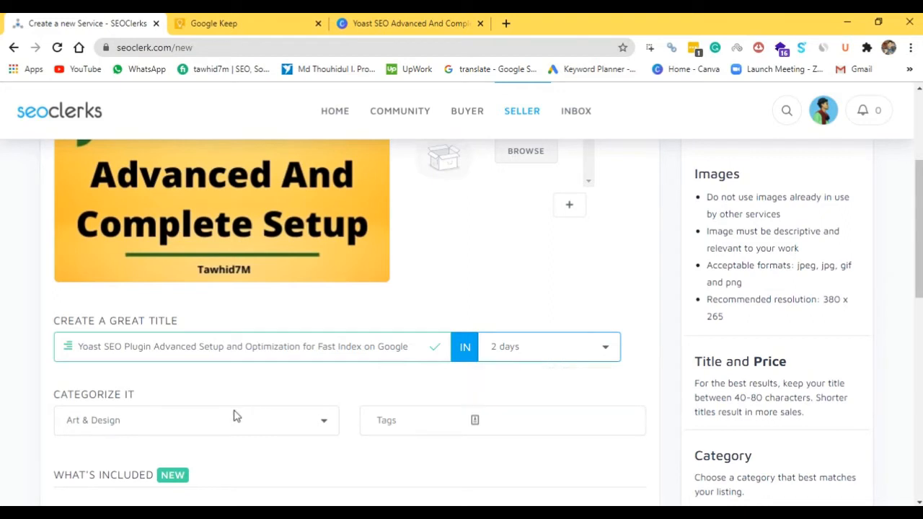
- Set the service's category to Onsite SEO & Research
scroll(216, 396, "down", 1)
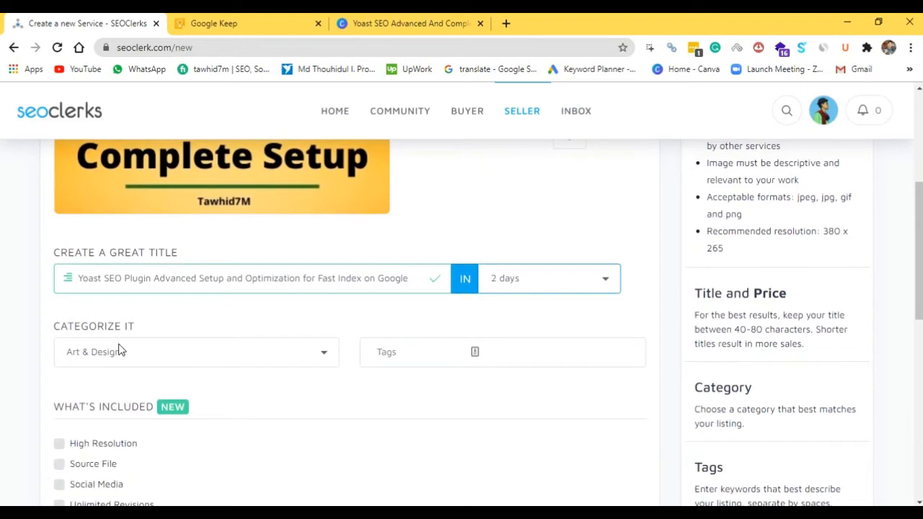
left_click(291, 364)
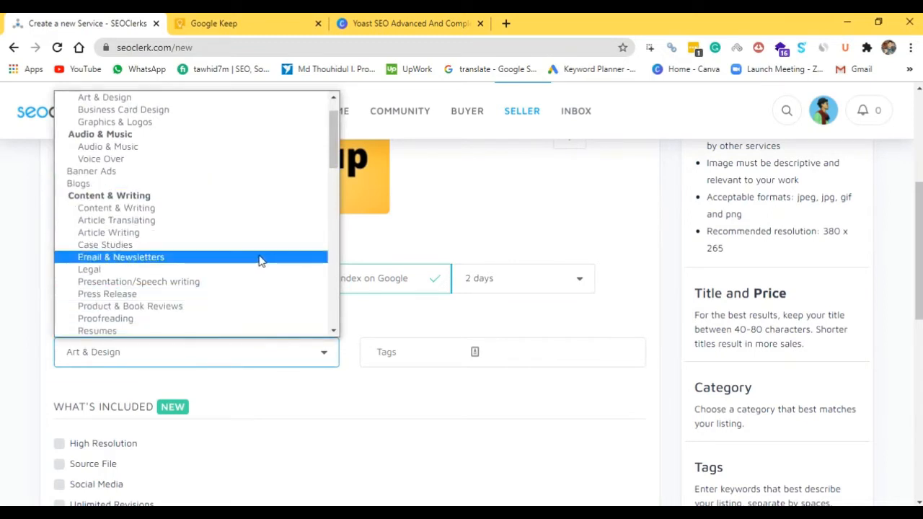
scroll(140, 267, "down", 5)
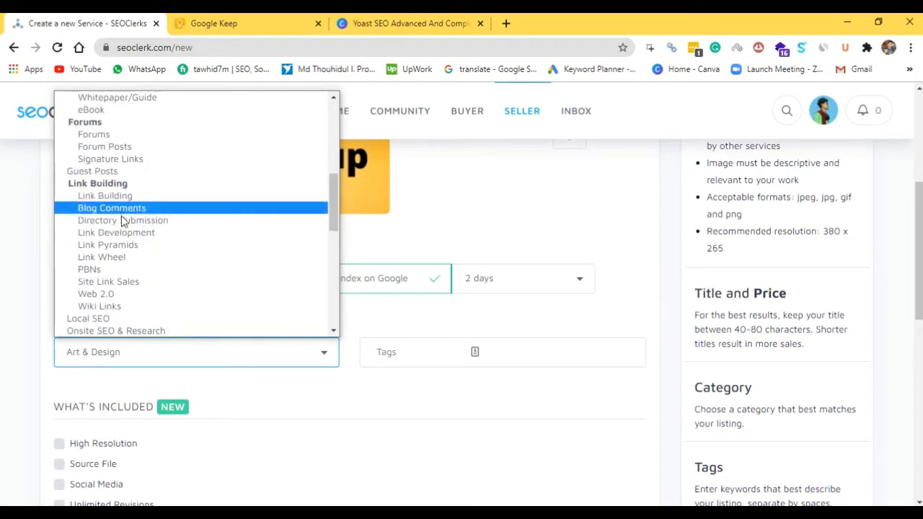
scroll(130, 306, "down", 4)
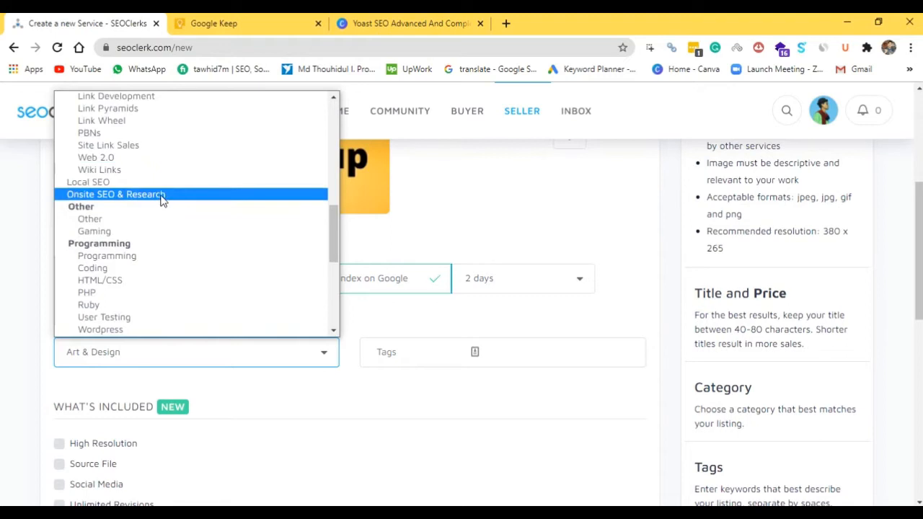
left_click(163, 198)
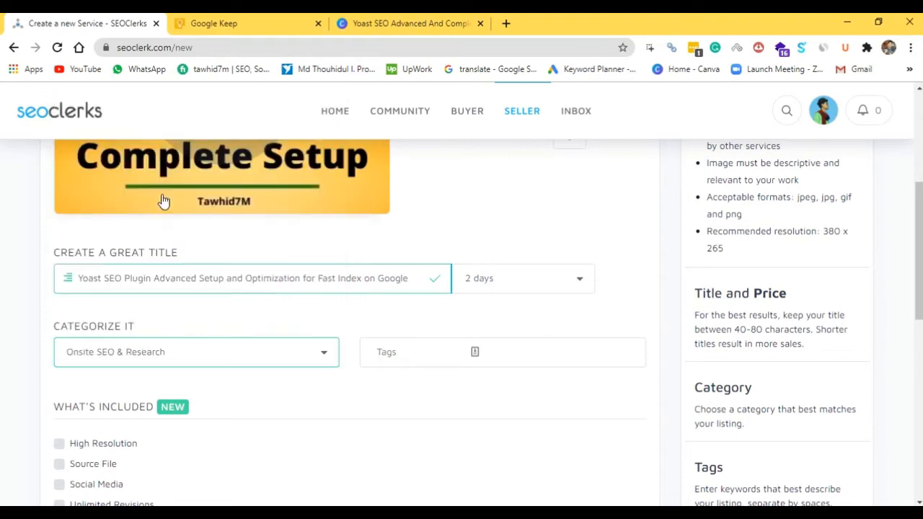
- Look through the other available service categories, keeping Onsite SEO & Research as the selection
scroll(243, 360, "down", 2)
left_click(234, 222)
scroll(187, 328, "down", 5)
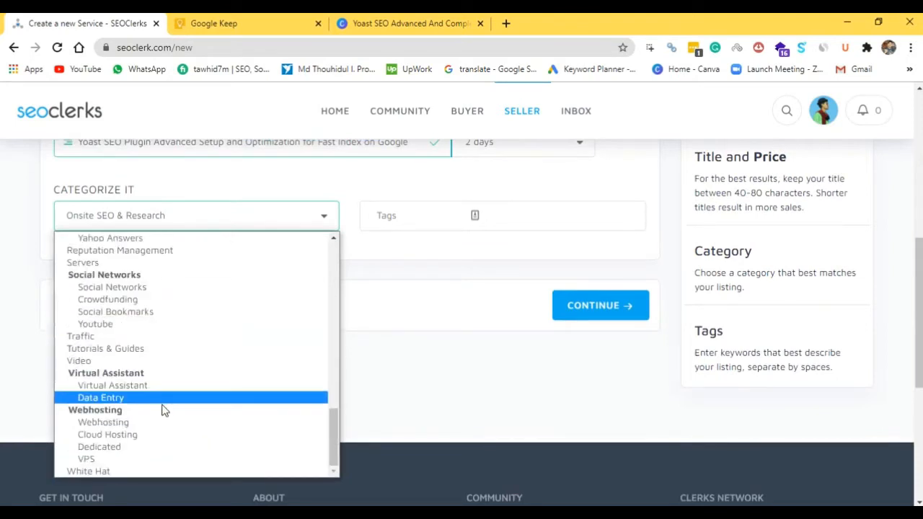
scroll(148, 343, "up", 2)
scroll(149, 342, "down", 2)
scroll(148, 345, "up", 4)
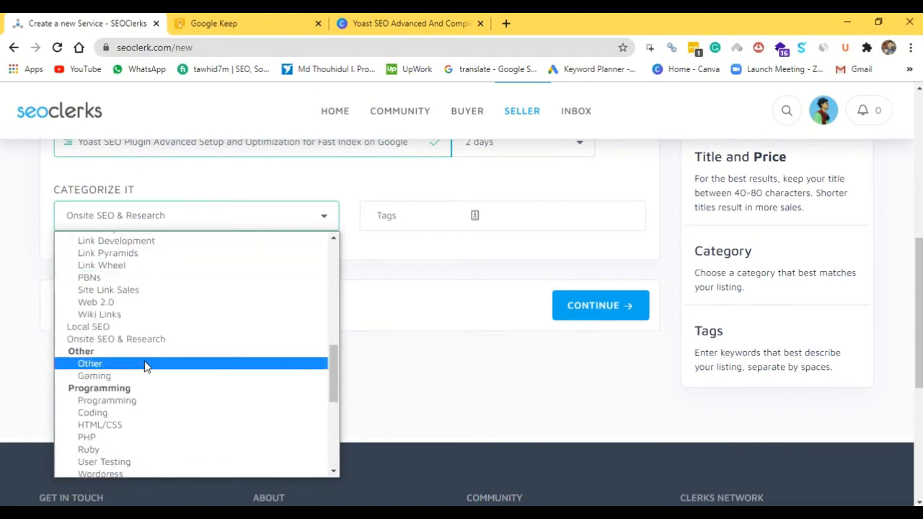
scroll(144, 360, "down", 2)
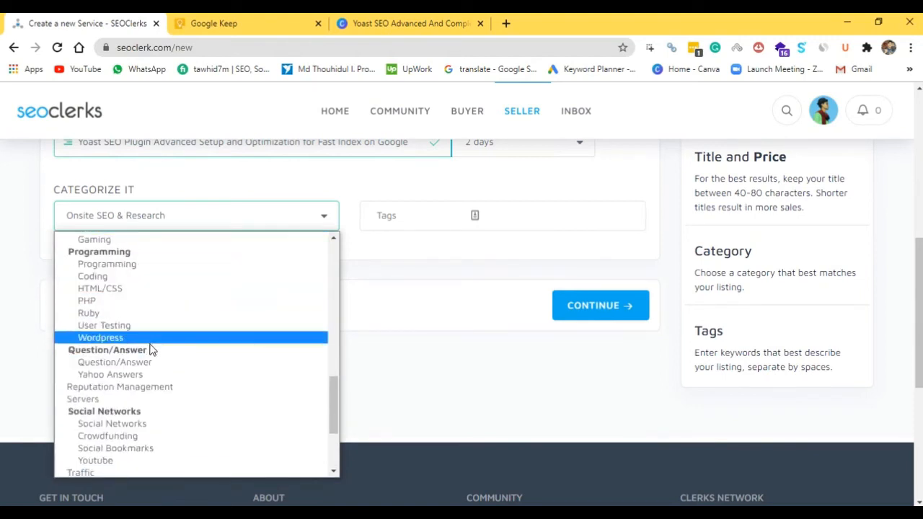
scroll(151, 360, "down", 2)
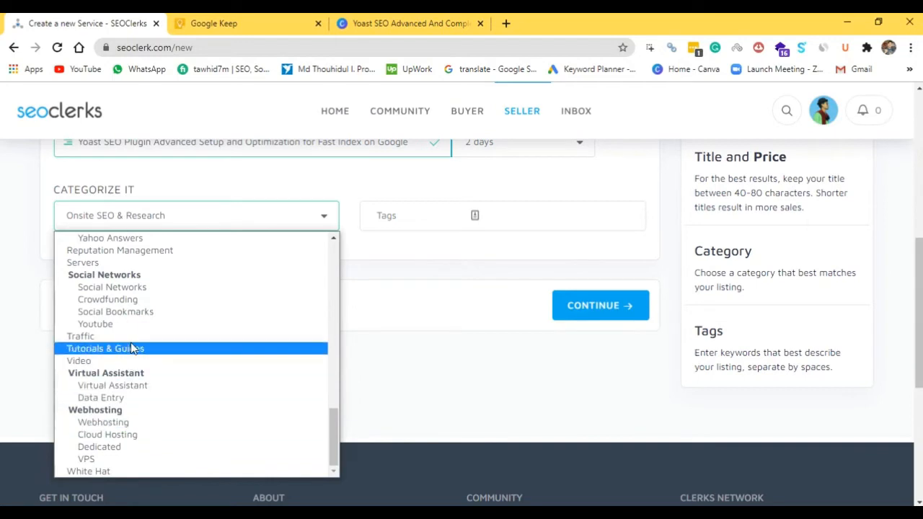
scroll(140, 299, "up", 4)
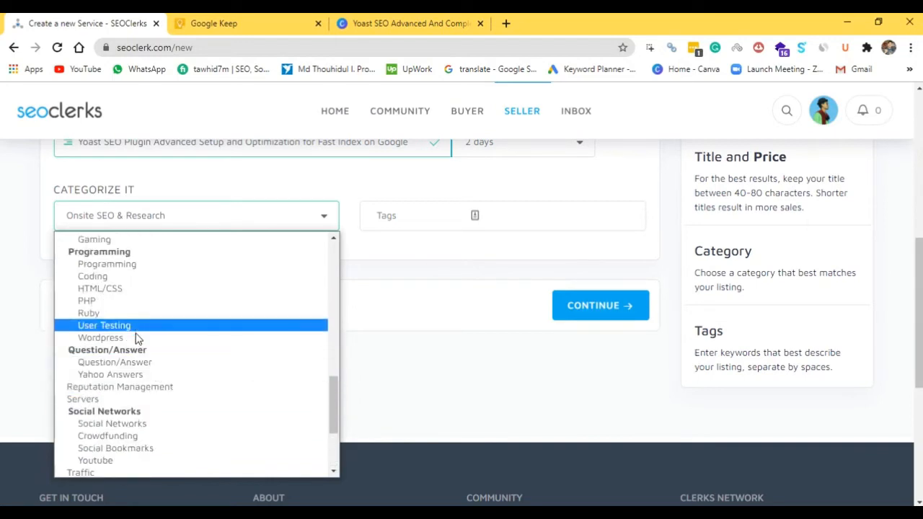
scroll(132, 288, "up", 4)
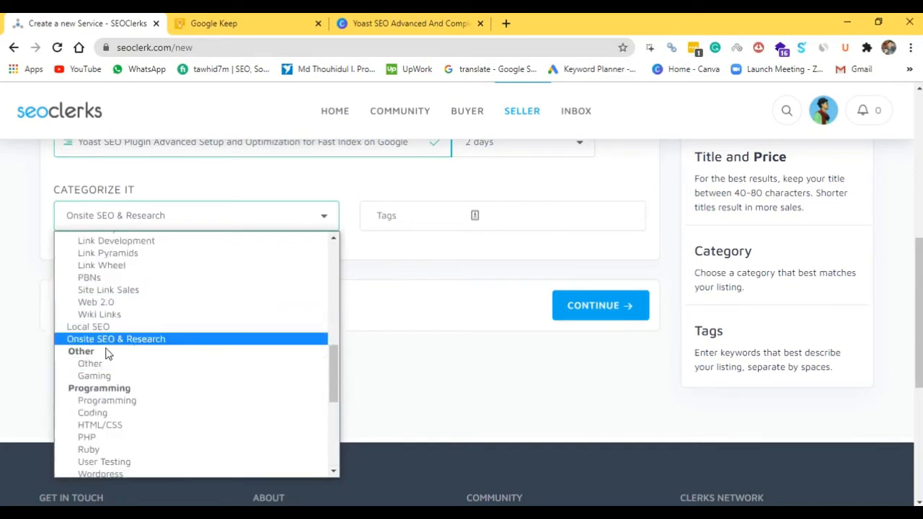
left_click(150, 341)
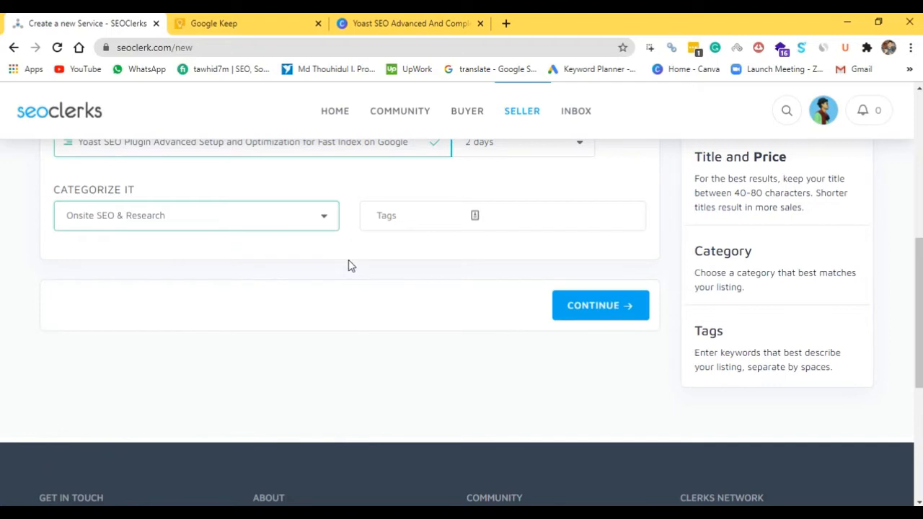
scroll(360, 302, "up", 2)
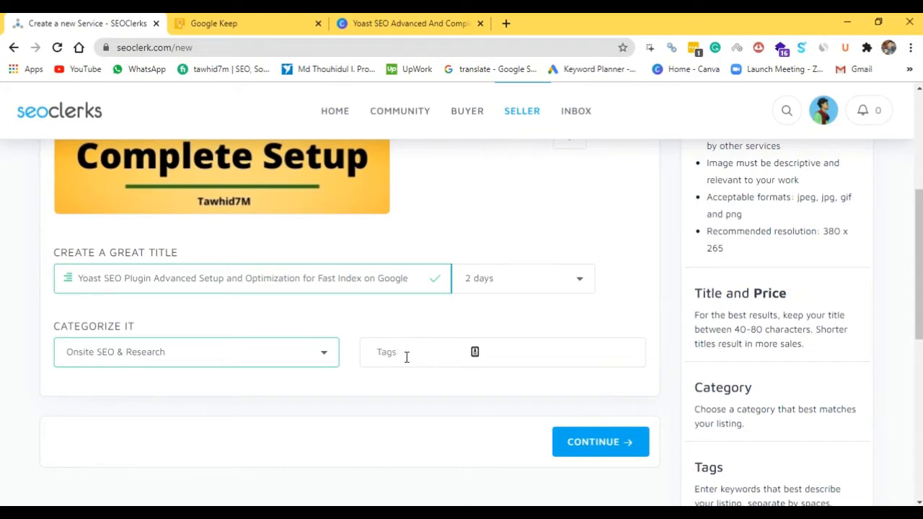
scroll(405, 356, "up", 3)
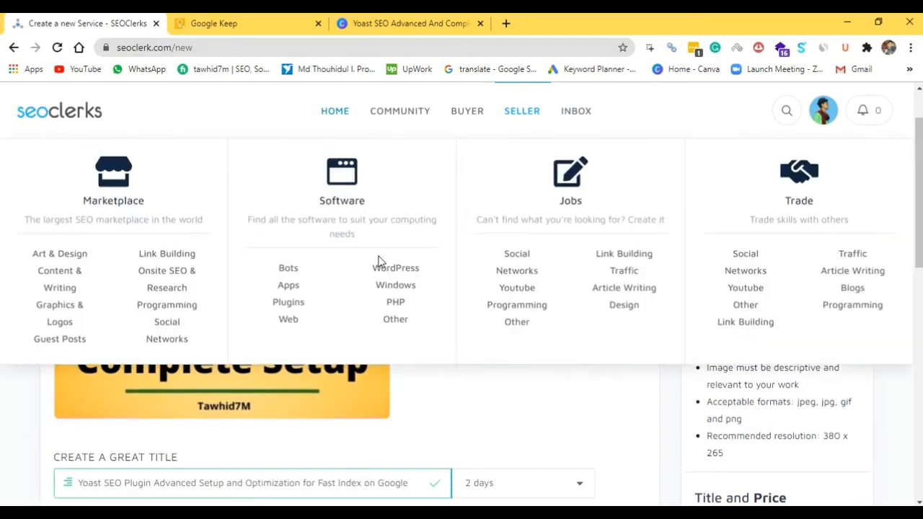
scroll(346, 342, "down", 2)
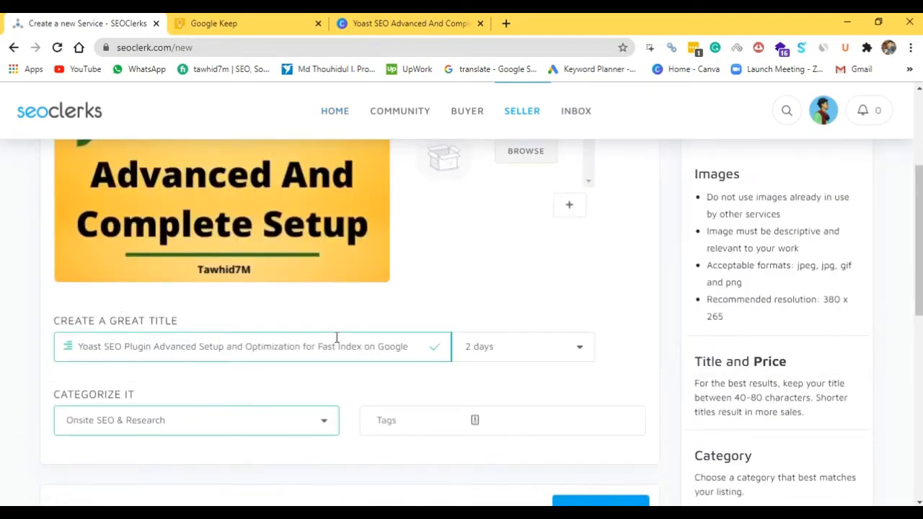
scroll(408, 325, "up", 1)
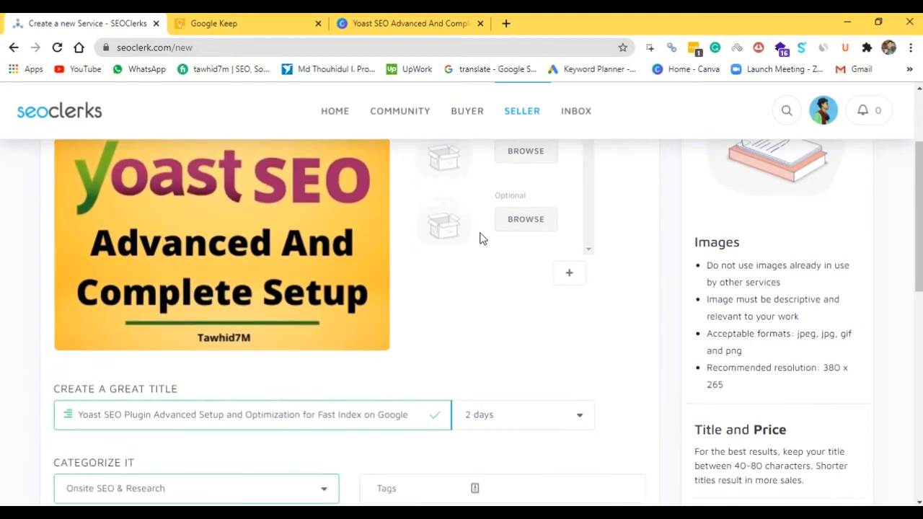
- Switch to Google Keep and cut the keyword "Yoast SEO Plugin" from the start of the note's keyword line
left_click(198, 20)
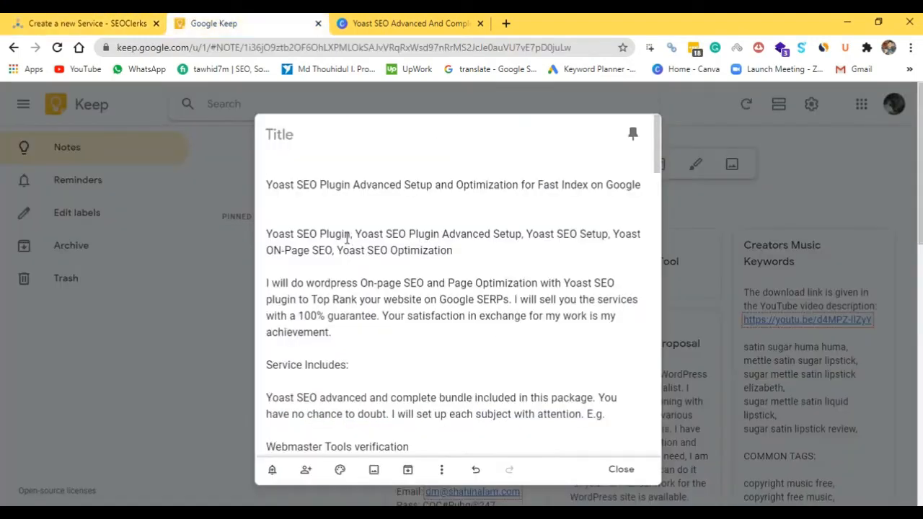
left_click_drag(268, 234, 355, 233)
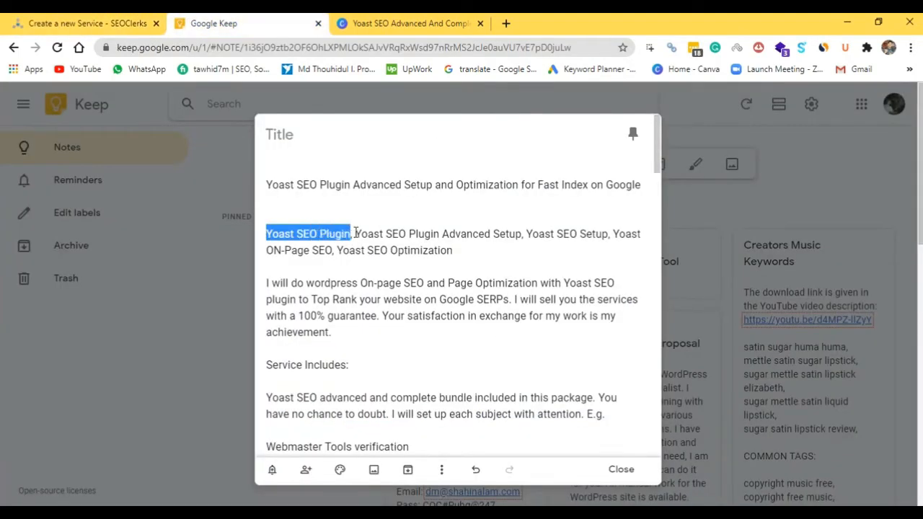
right_click(337, 239)
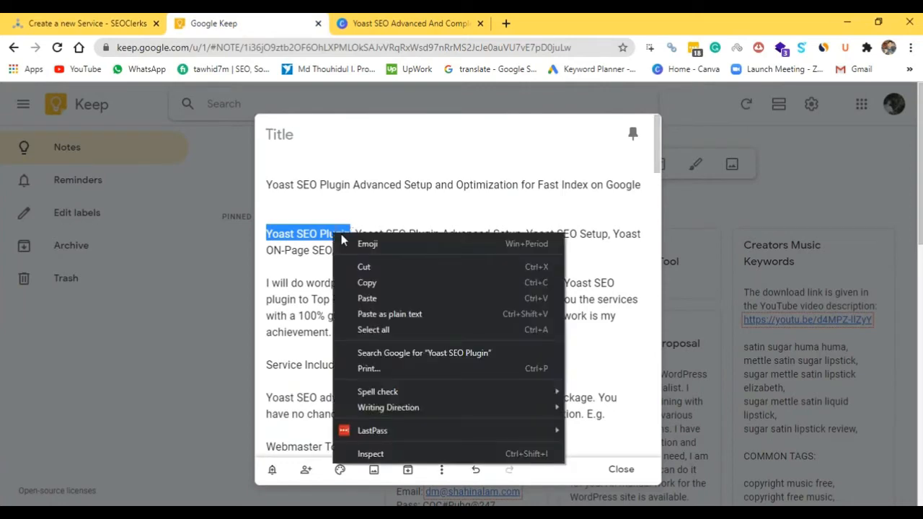
left_click(368, 265)
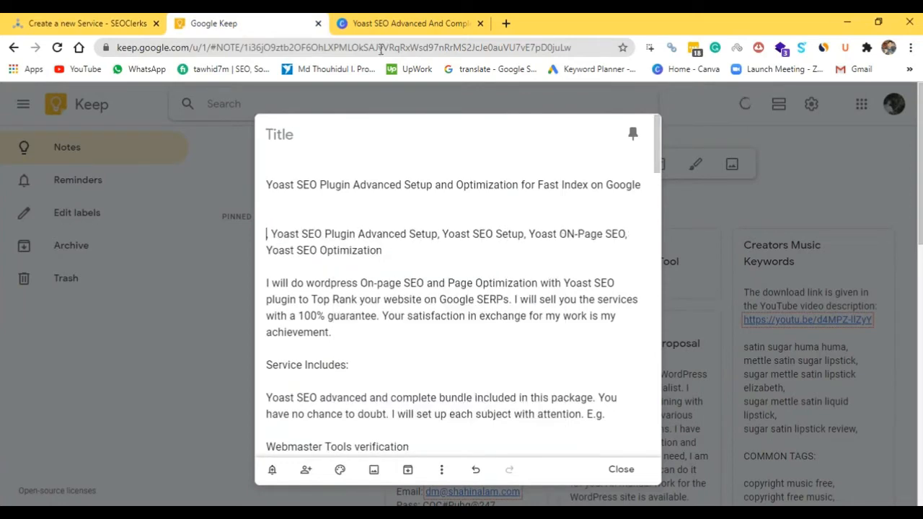
- Return to the SEOClerks form and paste "Yoast SEO Plugin" as the first tag
left_click(145, 22)
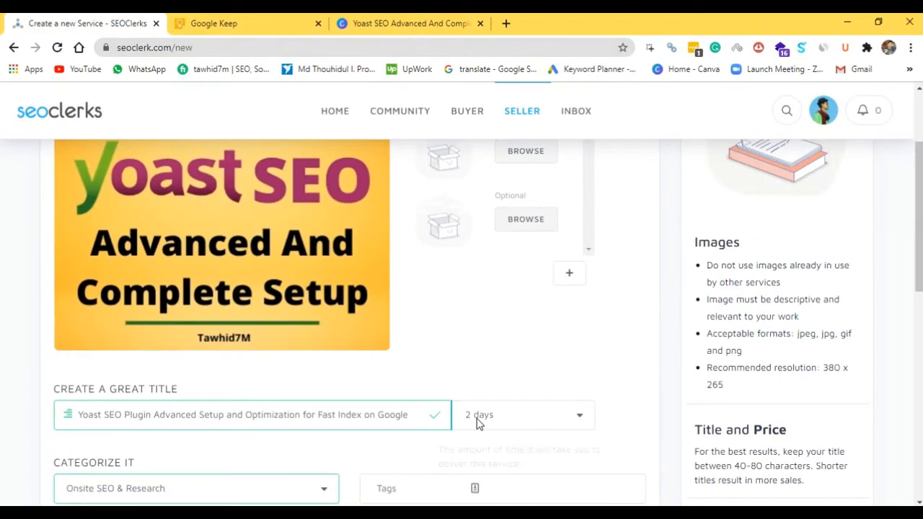
scroll(483, 308, "down", 3)
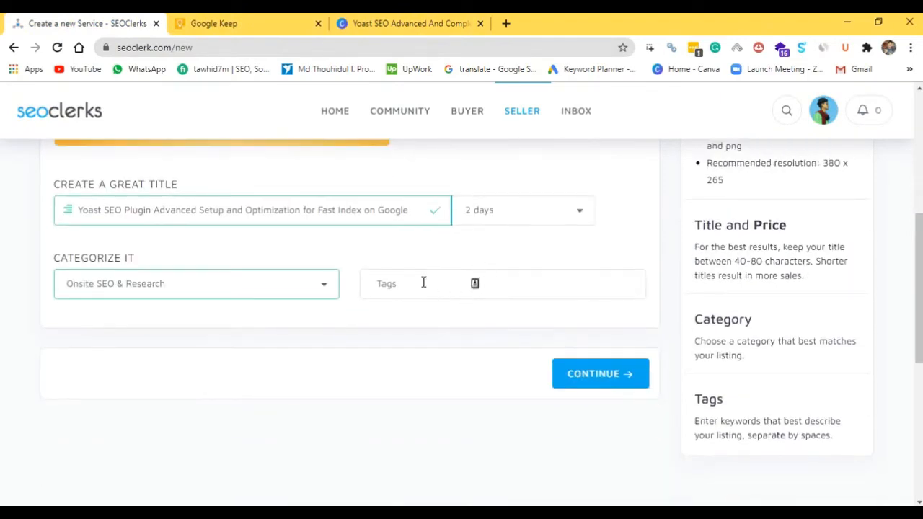
right_click(400, 284)
left_click(437, 160)
key("Return")
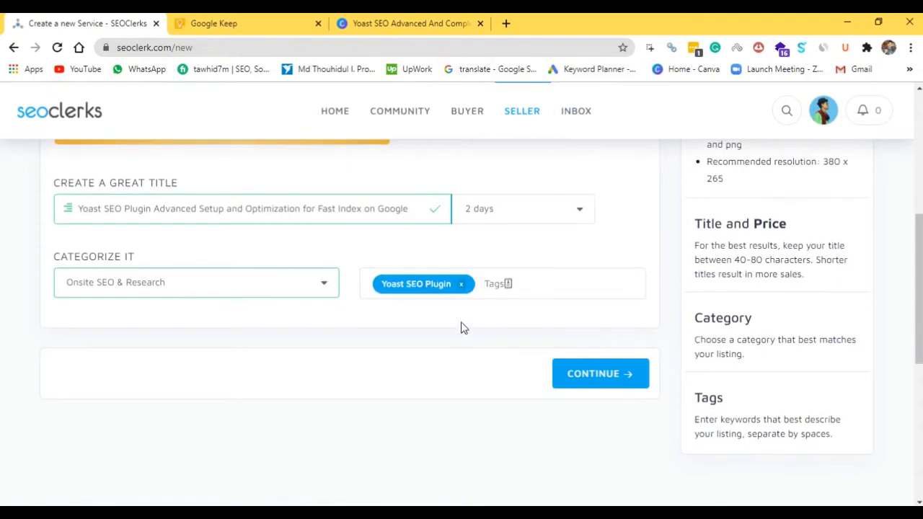
- Switch to Google Keep and copy the keyword "Yoast SEO Setup" from the note's keyword line
left_click(295, 18)
left_click_drag(443, 234, 525, 234)
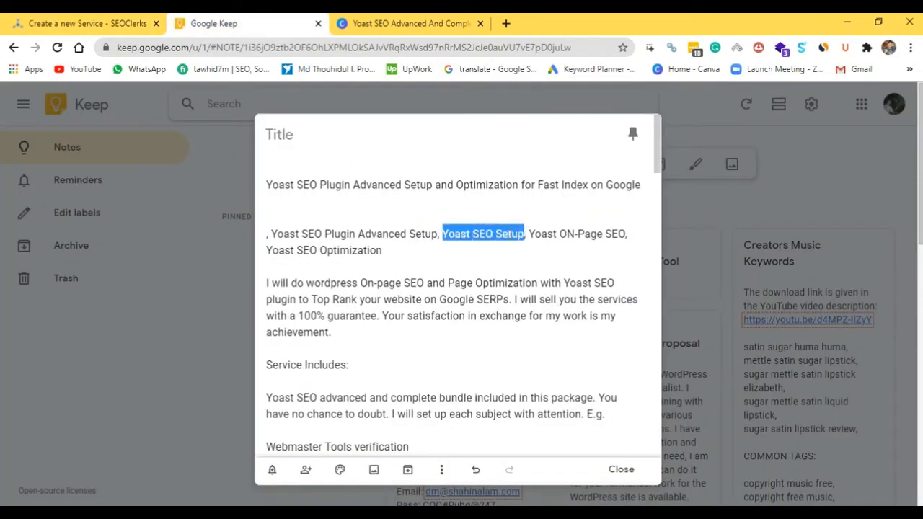
right_click(508, 233)
left_click(540, 283)
- Return to the SEOClerks form and close the Canva design page that is no longer needed
left_click(404, 23)
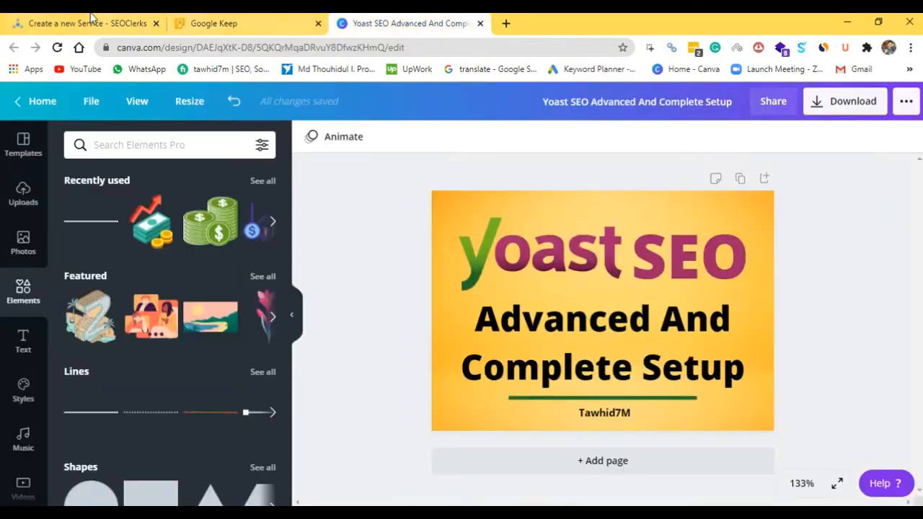
left_click(110, 18)
left_click(480, 24)
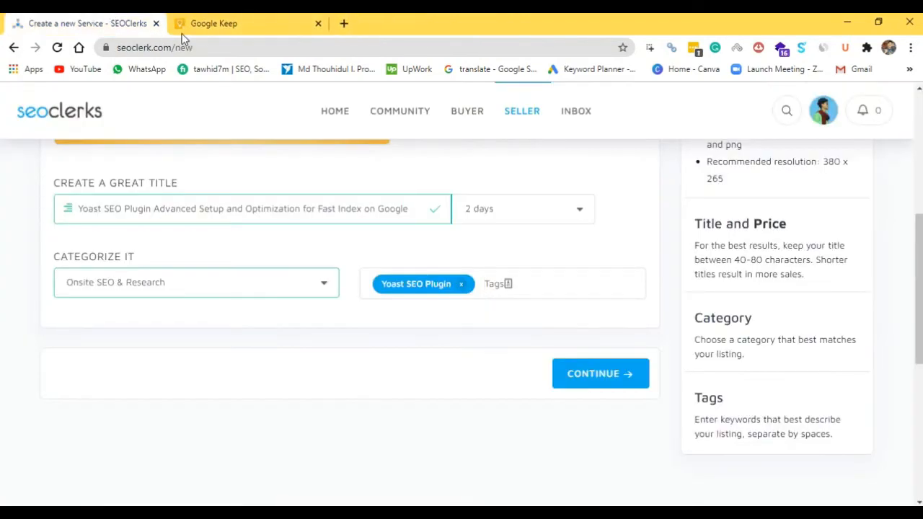
- Paste "Yoast SEO Setup" as the second tag of the SEOClerks service
left_click(194, 19)
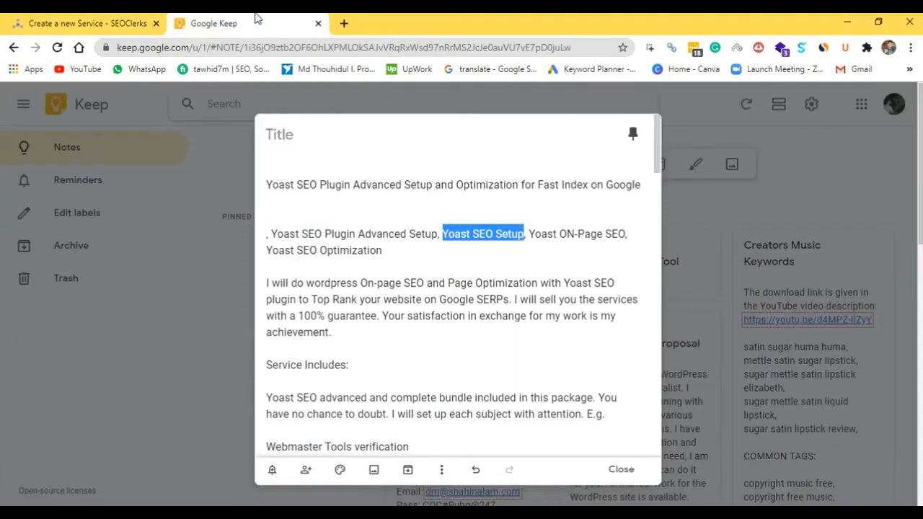
left_click(94, 23)
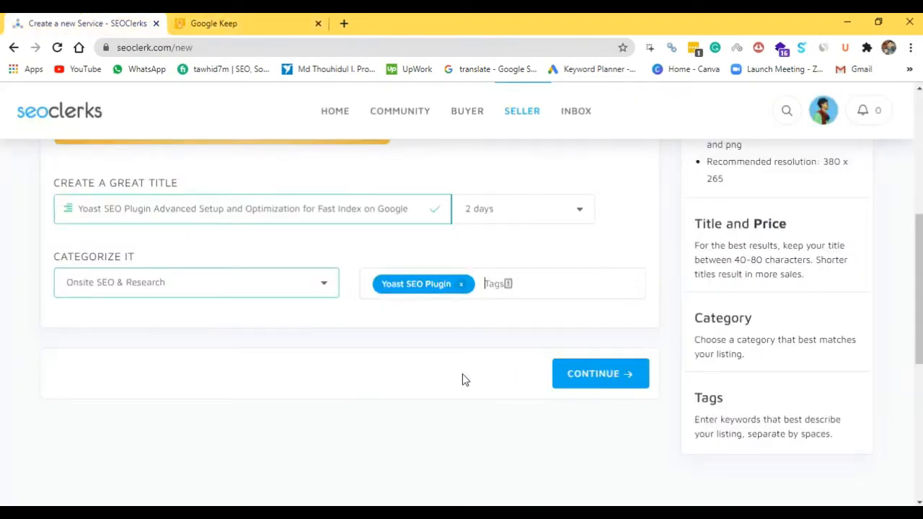
right_click(488, 283)
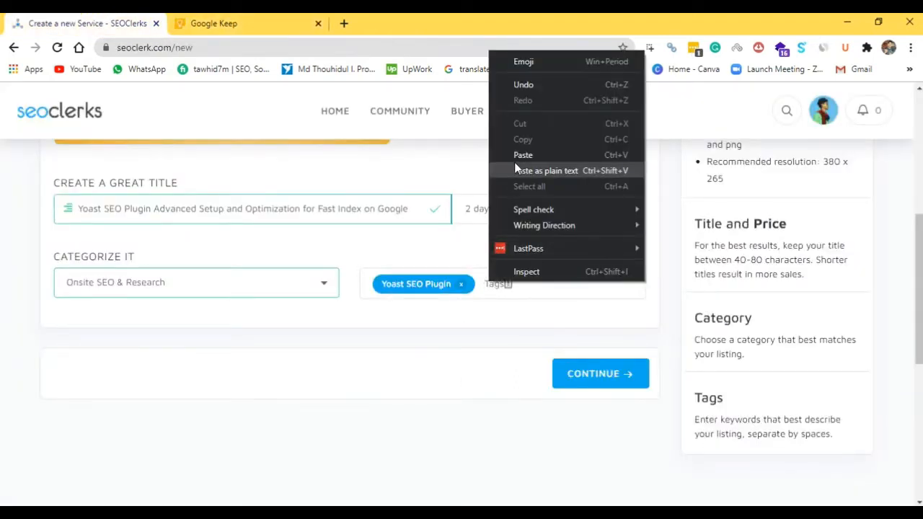
left_click(516, 158)
key("Return")
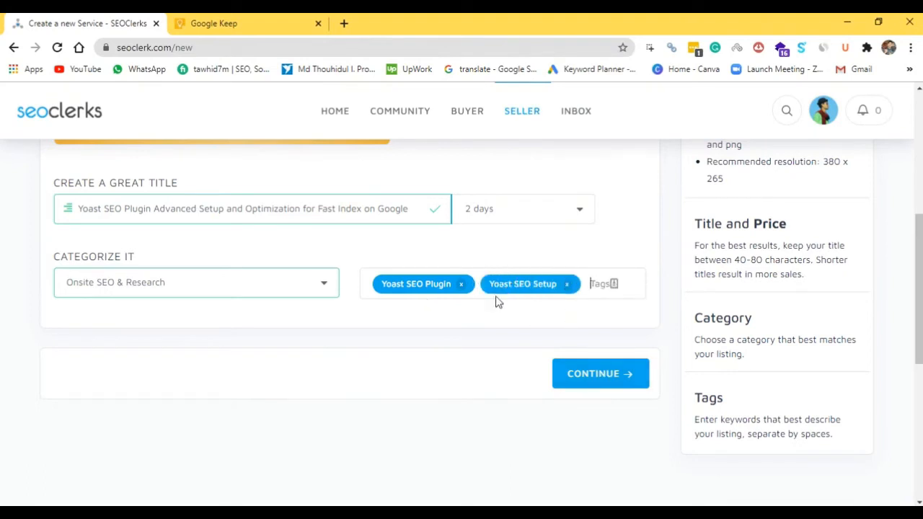
- Switch to Google Keep and copy the keyword "Yoast ON-Page SEO" from the note's keyword line
left_click(193, 18)
left_click(541, 230)
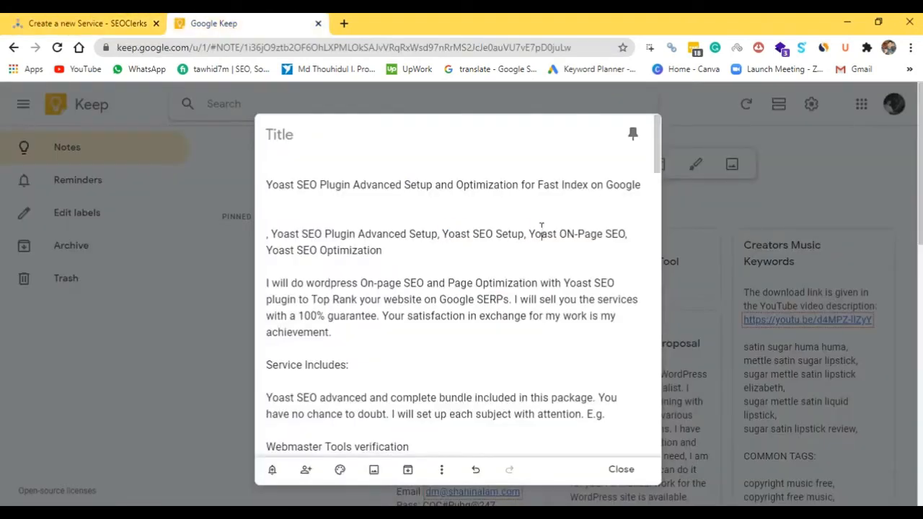
left_click_drag(531, 235, 625, 235)
right_click(604, 238)
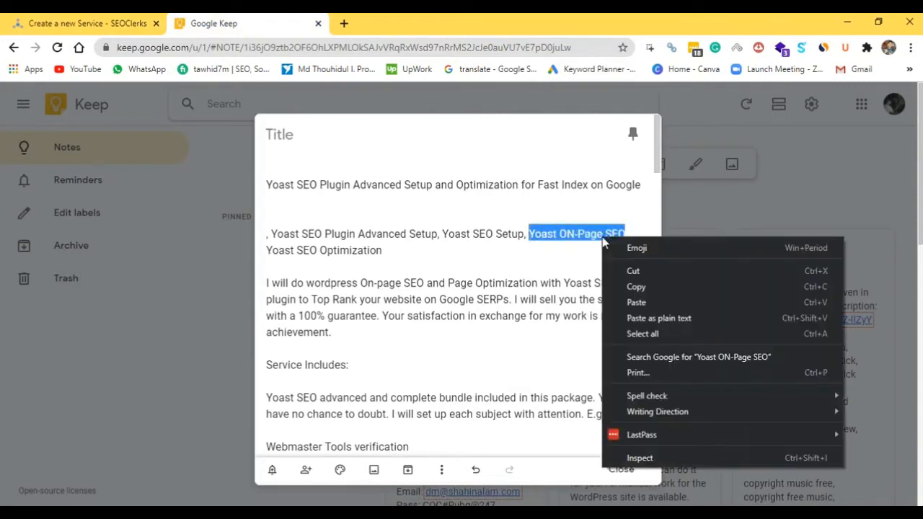
left_click(622, 288)
- Return to the SEOClerks form and paste "Yoast ON-Page SEO" as the third tag
left_click(108, 23)
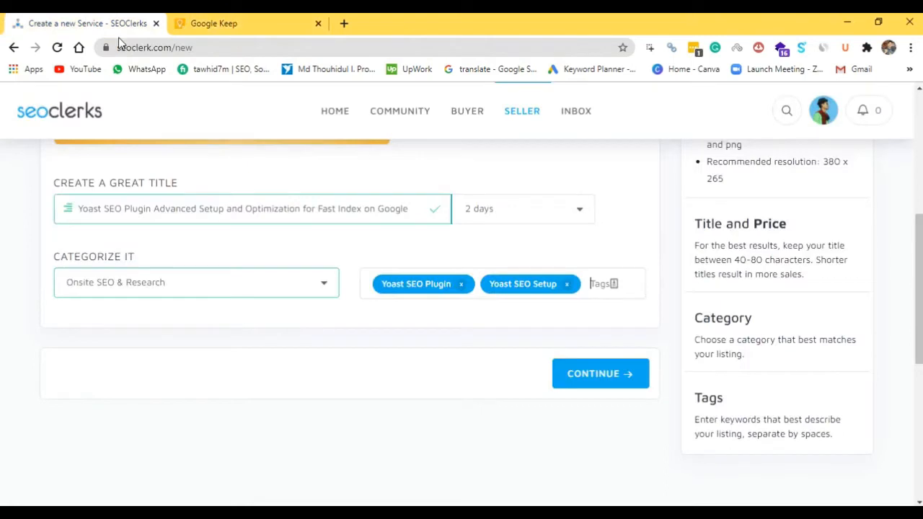
left_click(576, 296)
right_click(588, 283)
left_click(612, 159)
key("Return")
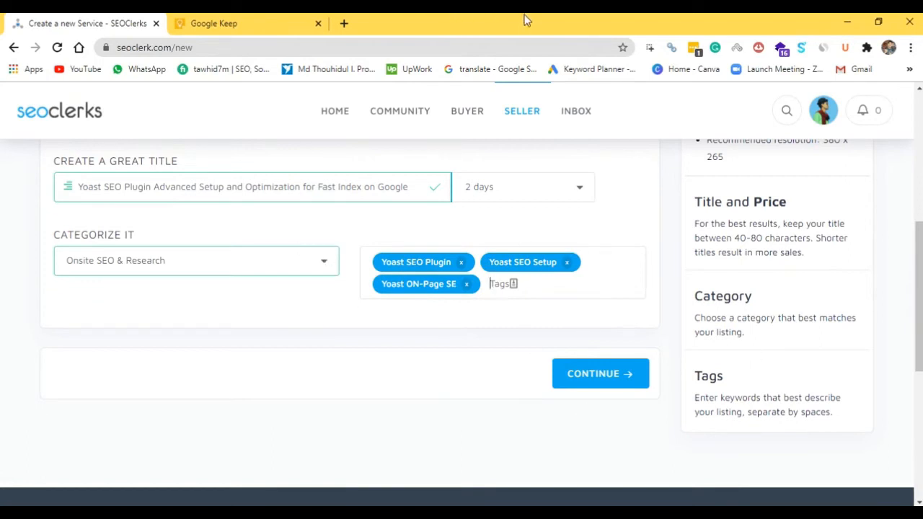
- Switch to Google Keep and copy the keyword "Yoast SEO Optimization" from the note's keyword line
left_click(243, 22)
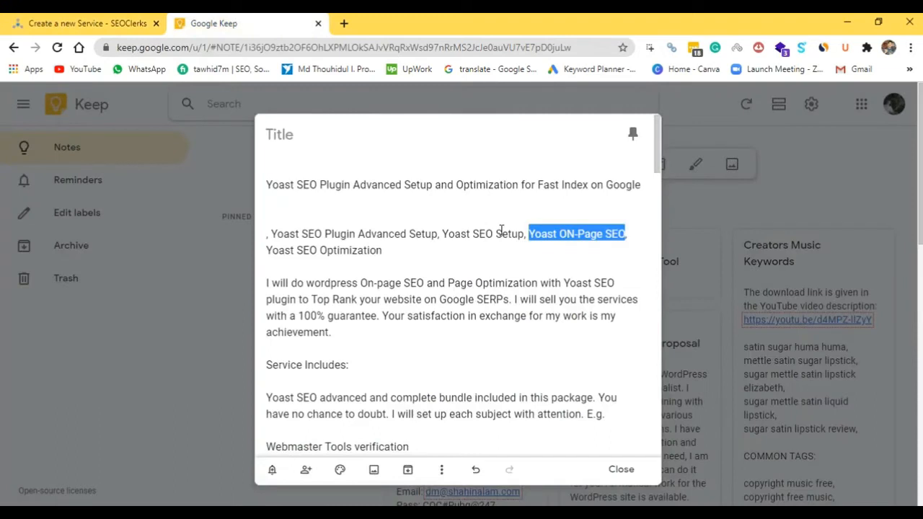
left_click(496, 233)
left_click_drag(268, 252, 378, 251)
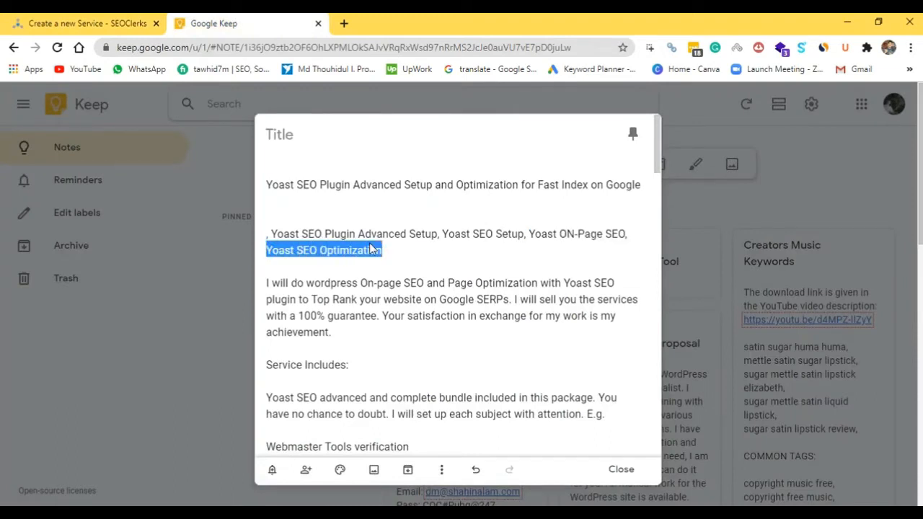
right_click(373, 248)
left_click(395, 292)
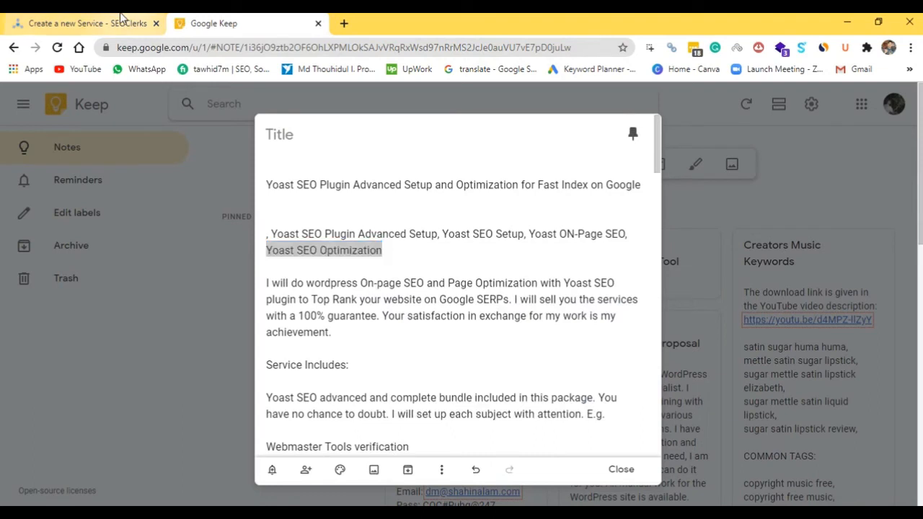
- Return to the SEOClerks form and paste "Yoast SEO Optimization" as the fourth tag
left_click(121, 17)
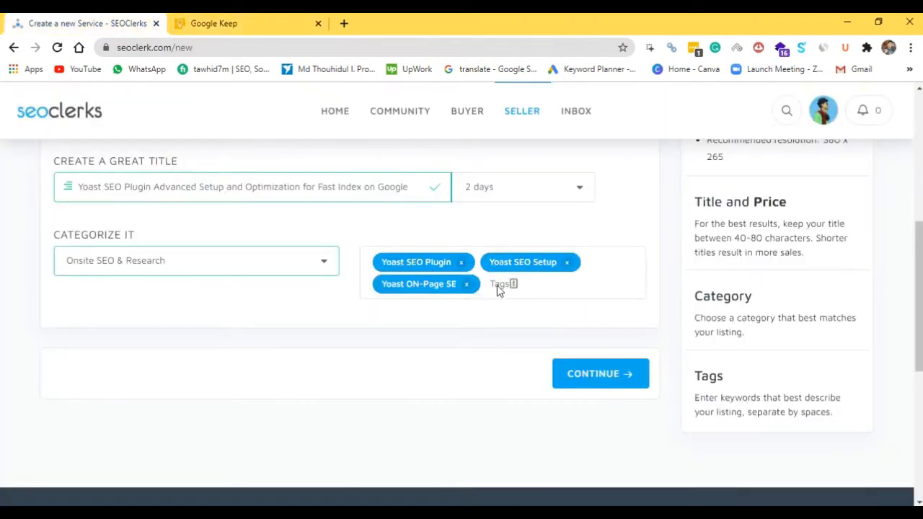
right_click(496, 285)
left_click(537, 159)
key("Return")
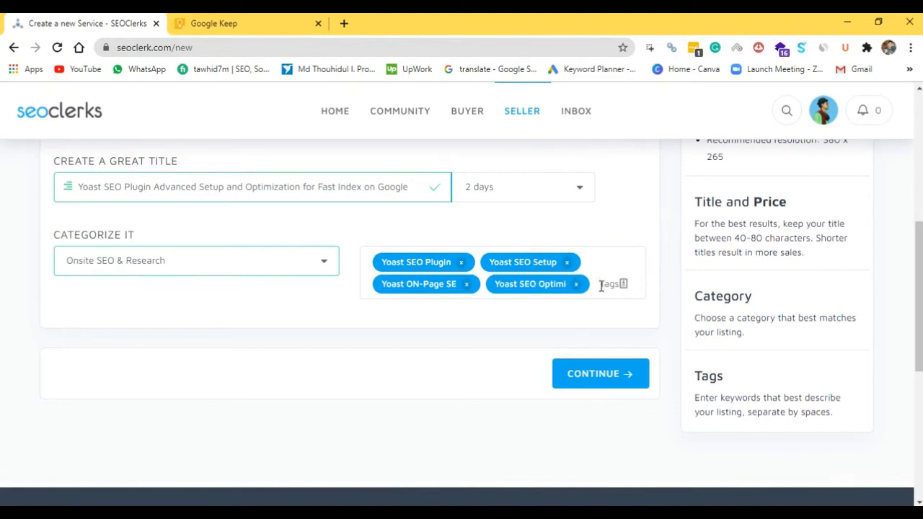
- Switch to Google Keep, add "Onsite SEO Research" to the end of the keyword line and copy it
key("ctrl+Tab")
left_click_drag(384, 251, 496, 252)
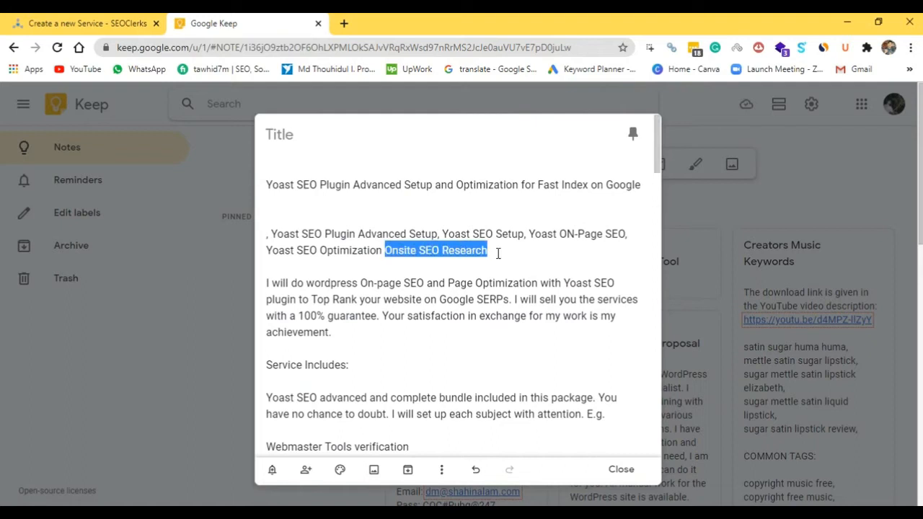
right_click(477, 252)
left_click(511, 298)
- Return to the SEOClerks form and paste "Onsite SEO Research" as the fifth tag
left_click(86, 29)
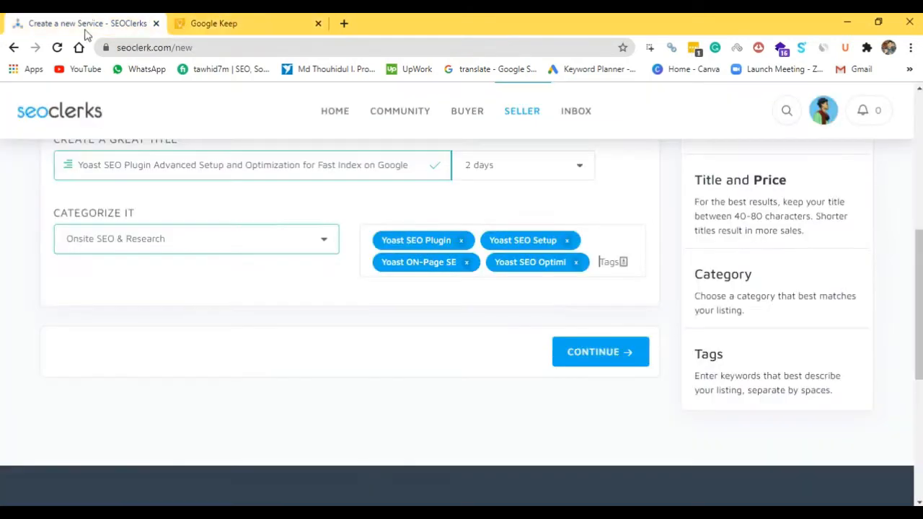
right_click(596, 262)
left_click(628, 364)
- Switch to Google Keep and copy "ON-Page SEO" out of the keyword "Yoast ON-Page SEO"
key("ctrl+Tab")
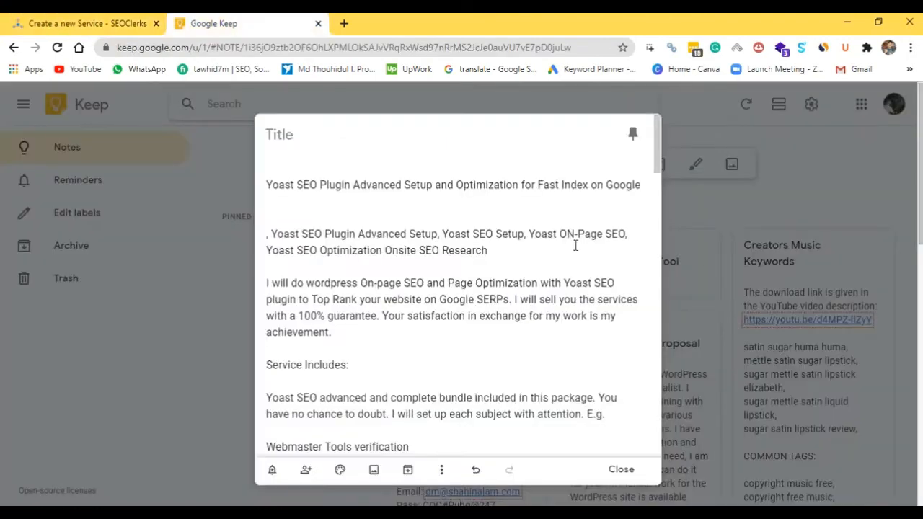
left_click_drag(560, 233, 624, 234)
right_click(602, 240)
left_click(636, 284)
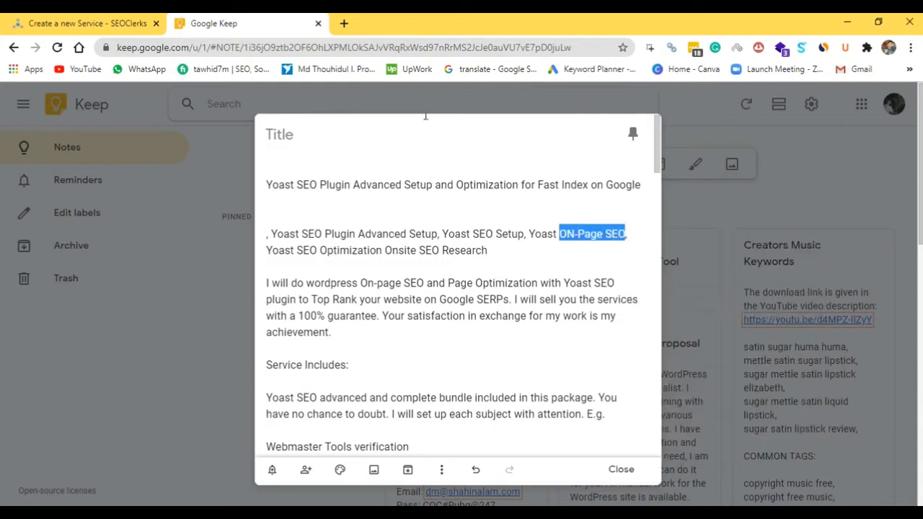
- Return to the SEOClerks form and paste "ON-Page SEO" as the sixth tag
left_click(87, 23)
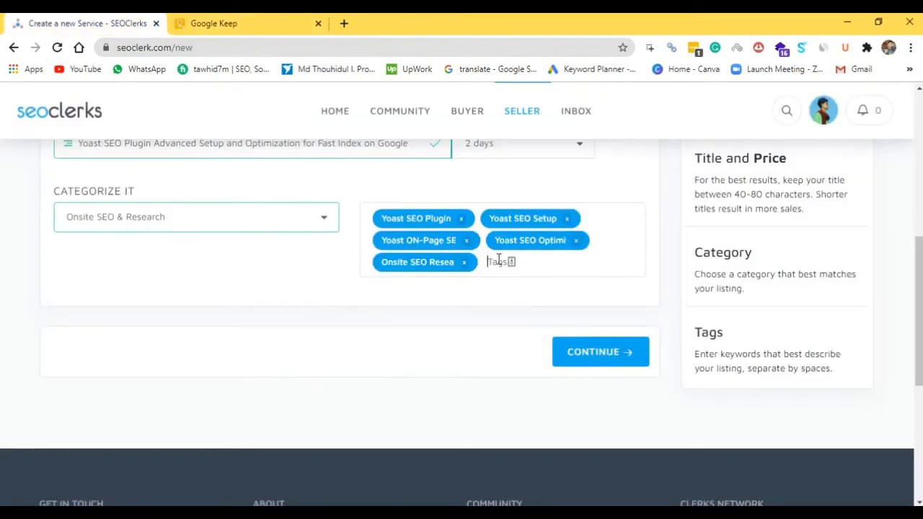
right_click(497, 259)
left_click(529, 361)
key("Return")
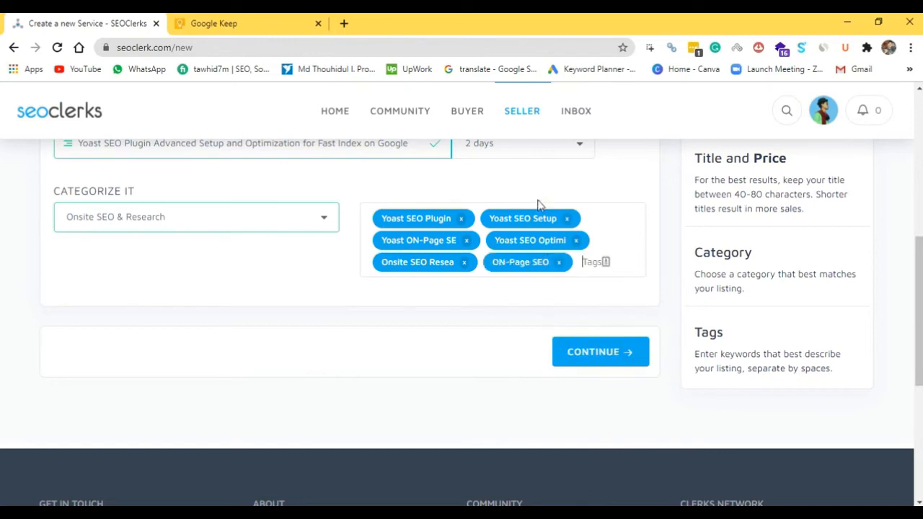
- In the Google Keep note, shorten the first keyword to "Yoast SEO Setup" by deleting the words "Plugin" and "Advanced"
left_click(230, 27)
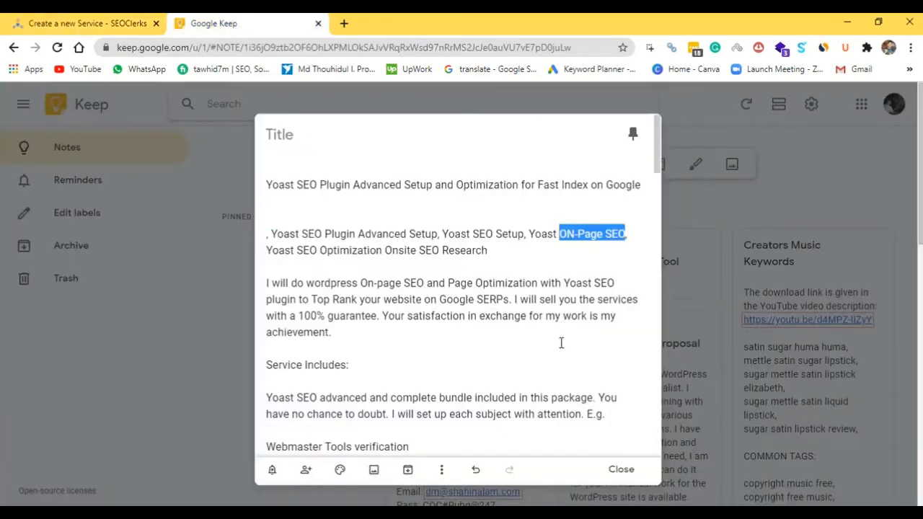
left_click(488, 250)
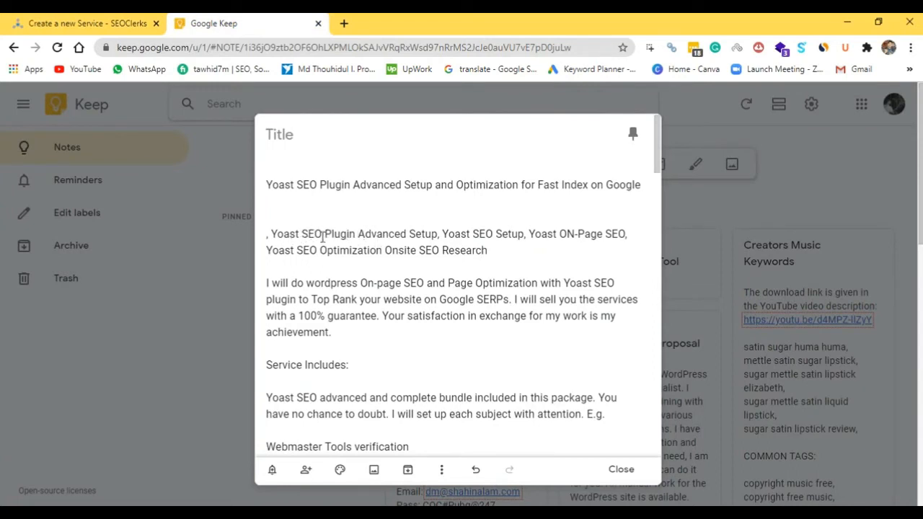
left_click_drag(326, 235, 360, 232)
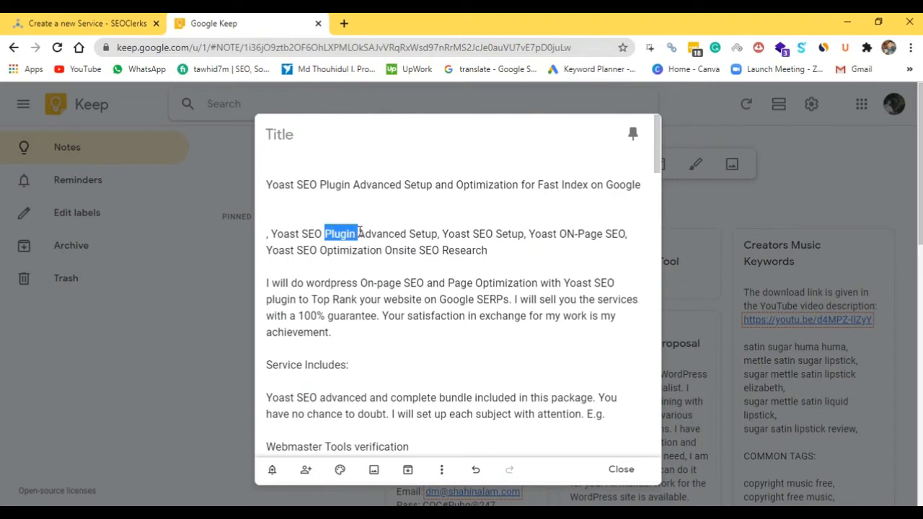
key("BackSpace")
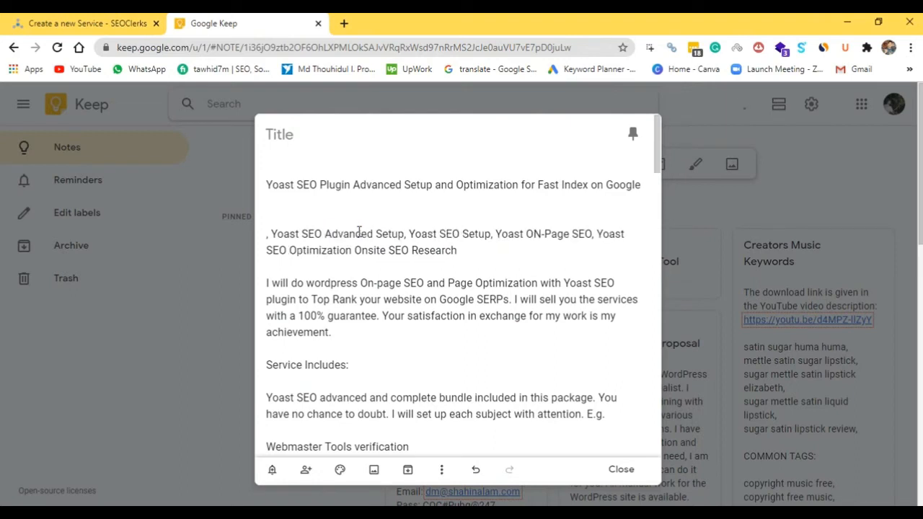
left_click_drag(271, 233, 374, 240)
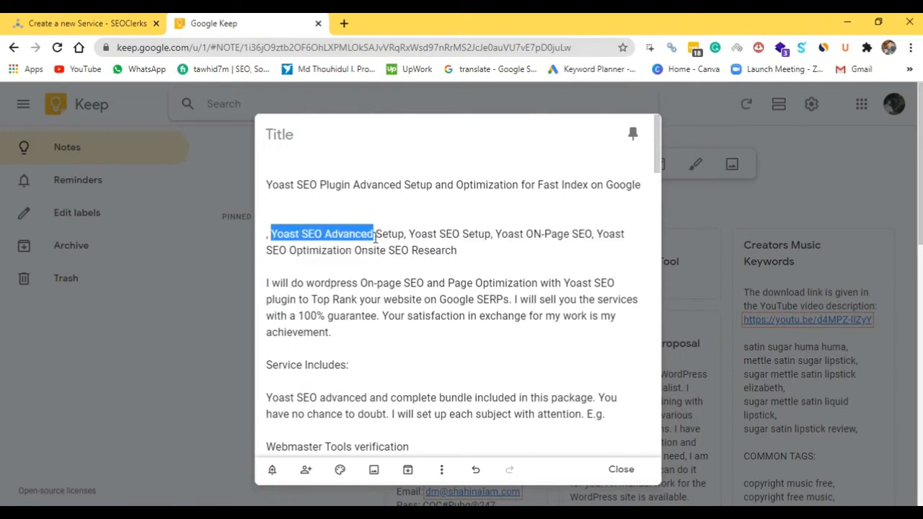
left_click(331, 233)
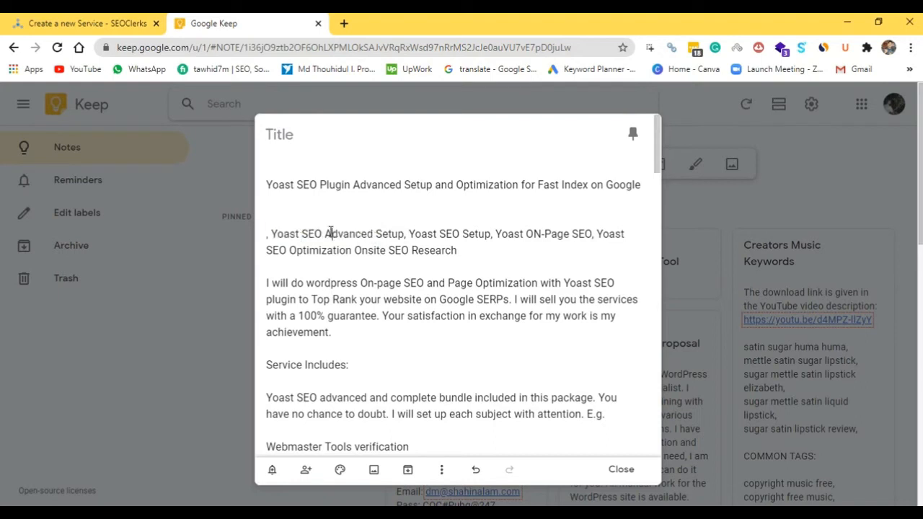
left_click_drag(333, 232, 375, 232)
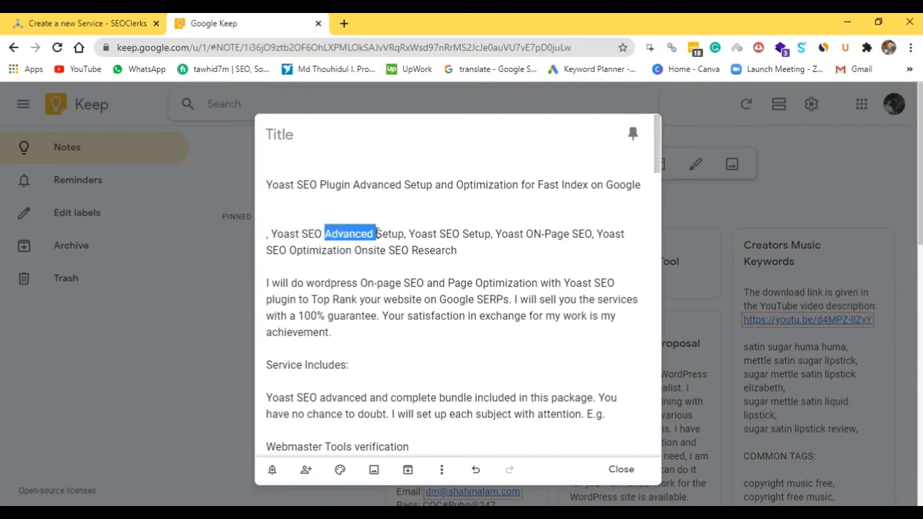
key("BackSpace")
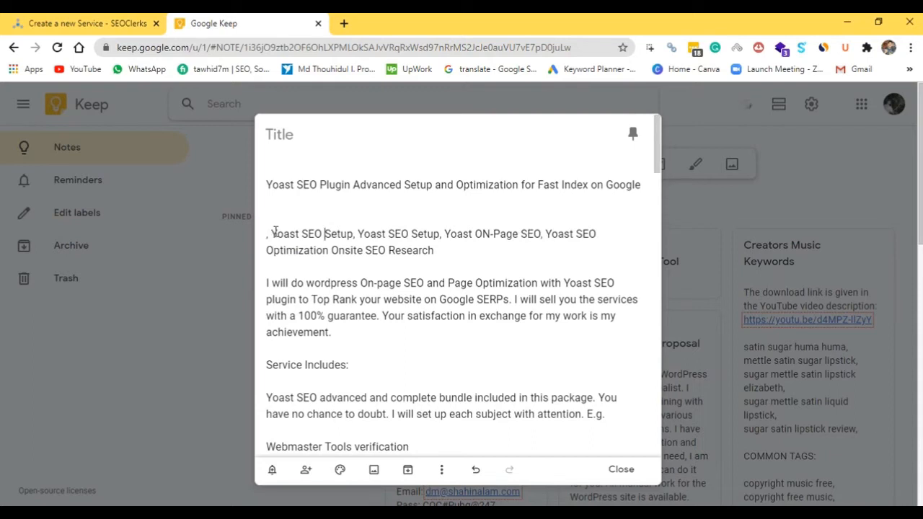
- Copy the shortened first keyword "Yoast SEO Setup" from the note's keyword line
left_click_drag(271, 233, 350, 233)
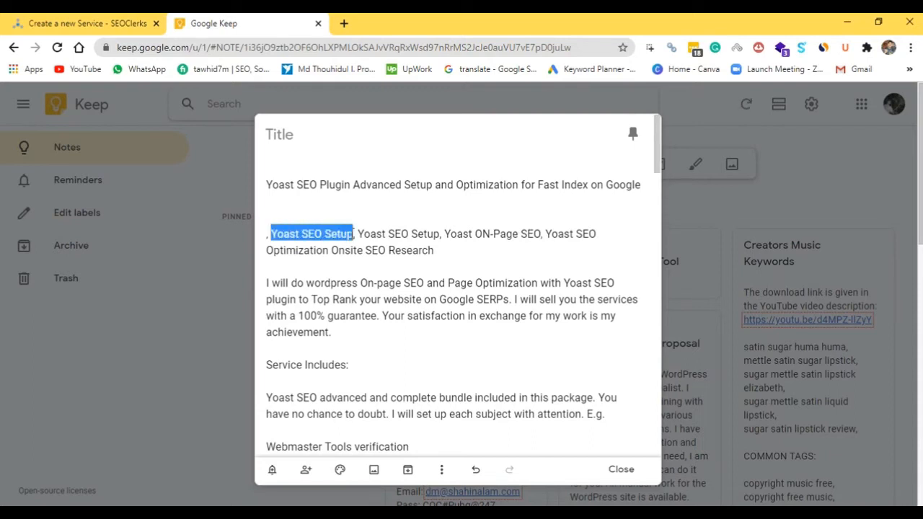
right_click(340, 234)
left_click(371, 284)
left_click(368, 282)
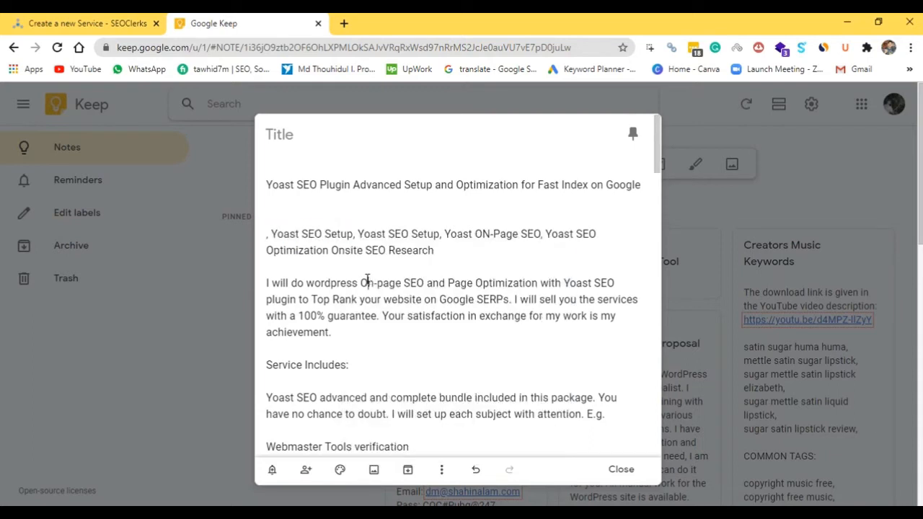
- Return to the SEOClerks form and try to add "Yoast SEO Setup" as a seventh tag
left_click(65, 22)
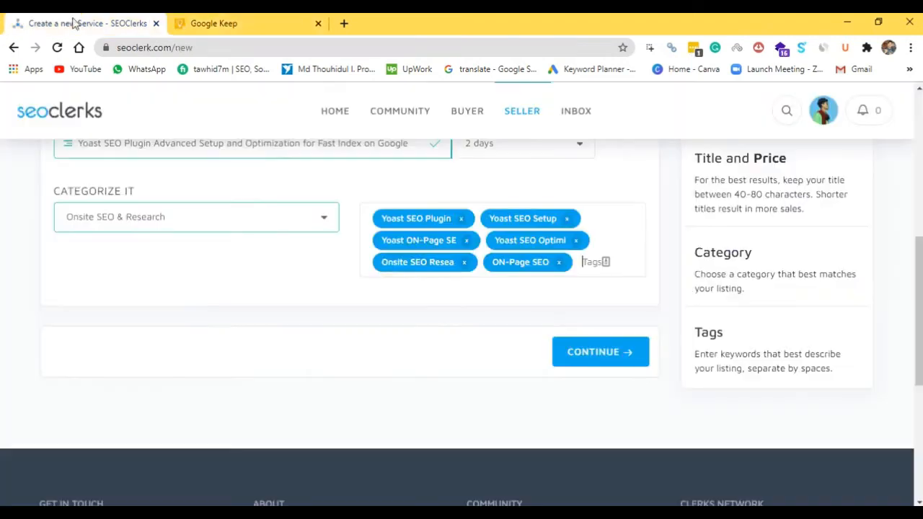
right_click(590, 262)
left_click(614, 366)
key("Return")
- Review the service's image, title, category and tags, and continue to the Pricing section
scroll(329, 247, "up", 5)
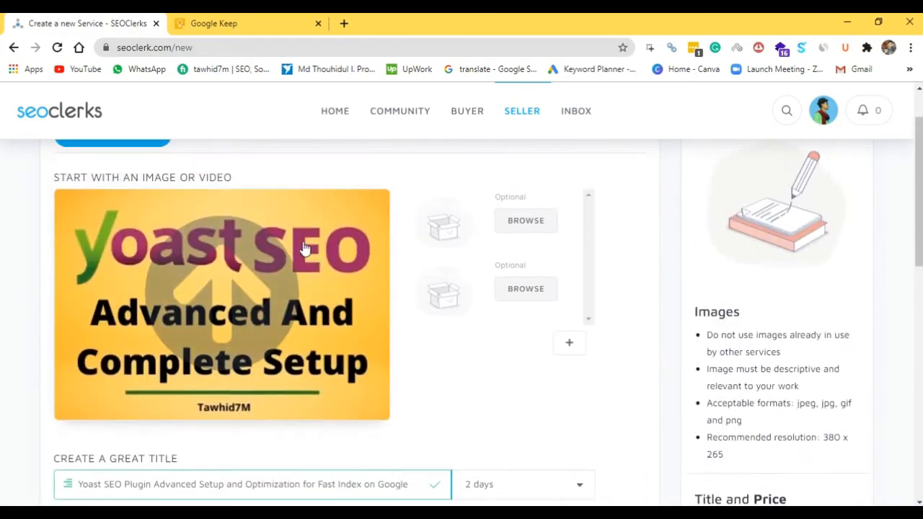
scroll(243, 263, "down", 3)
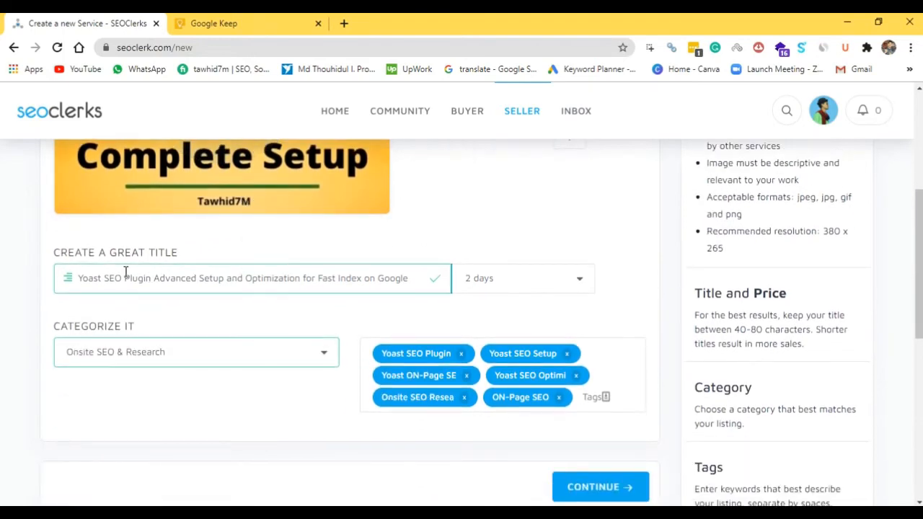
scroll(291, 264, "down", 1)
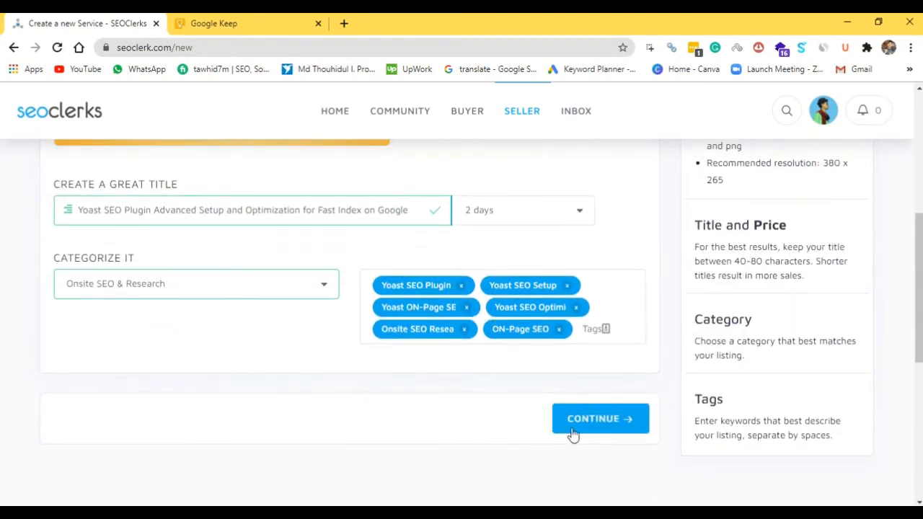
left_click(596, 425)
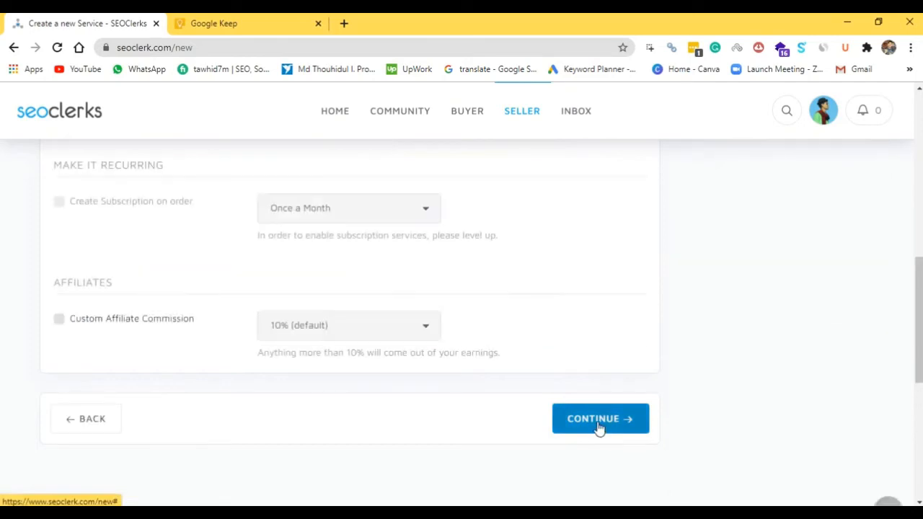
scroll(297, 281, "up", 3)
scroll(292, 308, "up", 4)
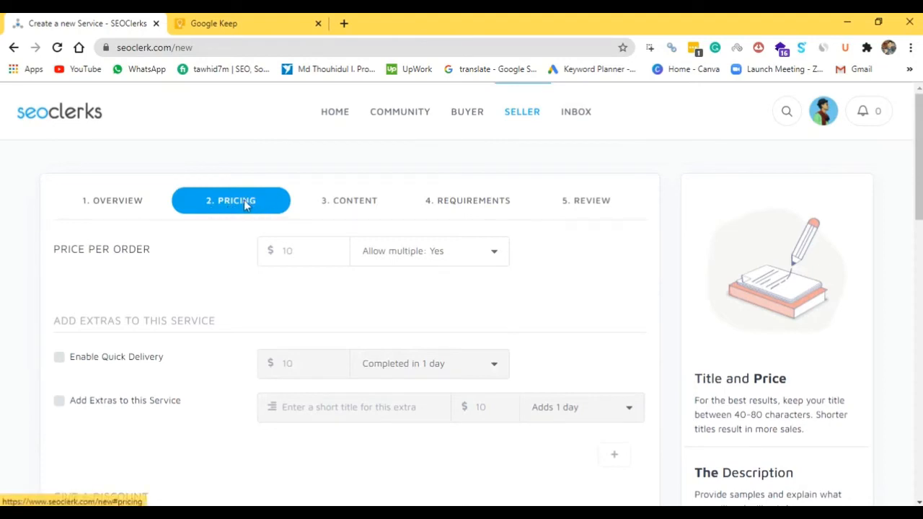
- Set the price per order to $11 and keep multiple quantities allowed
left_click(298, 255)
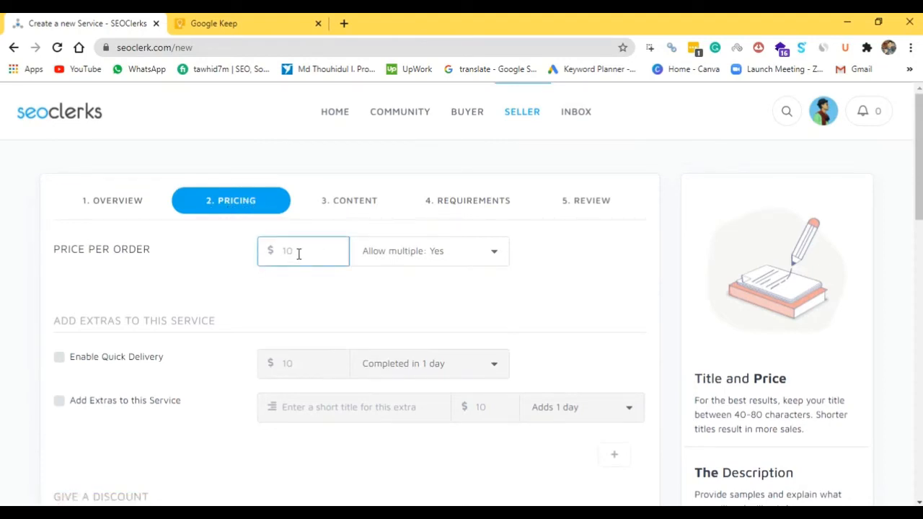
type("11")
left_click(458, 257)
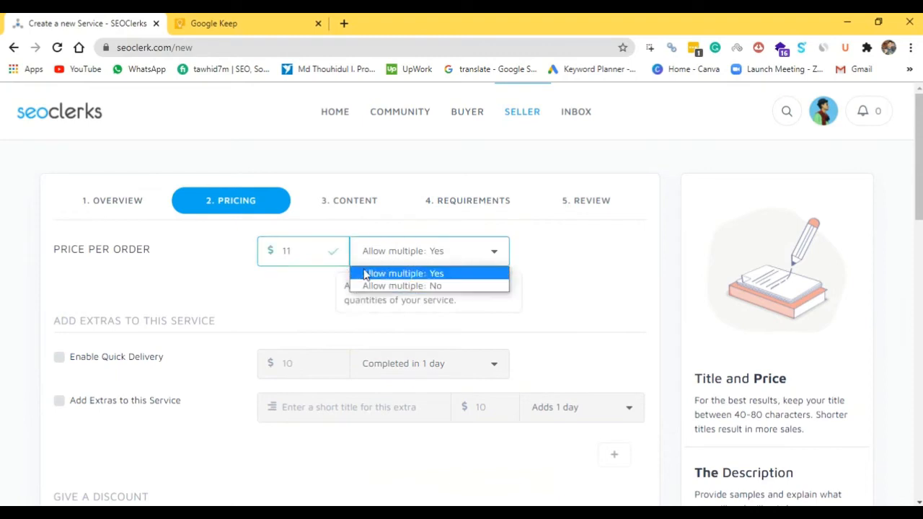
left_click(460, 280)
- Enable the Quick Delivery extra for the service
scroll(144, 346, "down", 2)
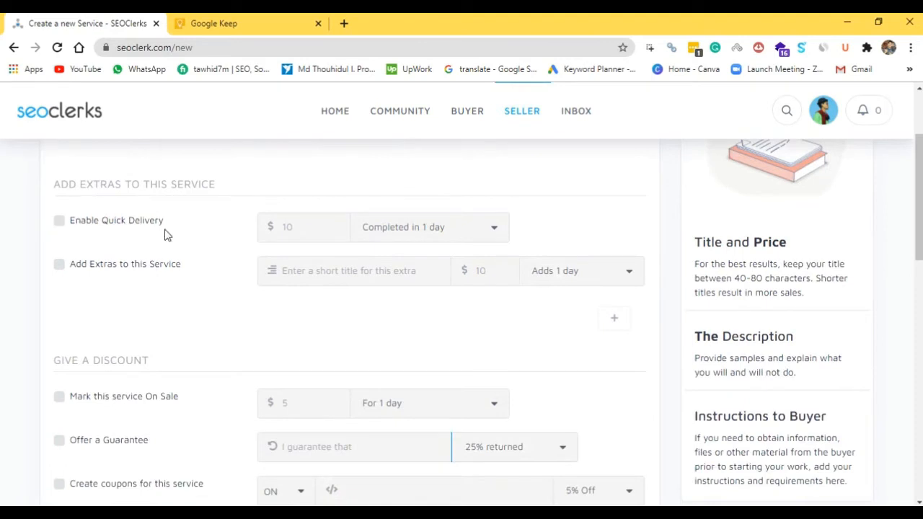
left_click(59, 223)
scroll(214, 233, "up", 2)
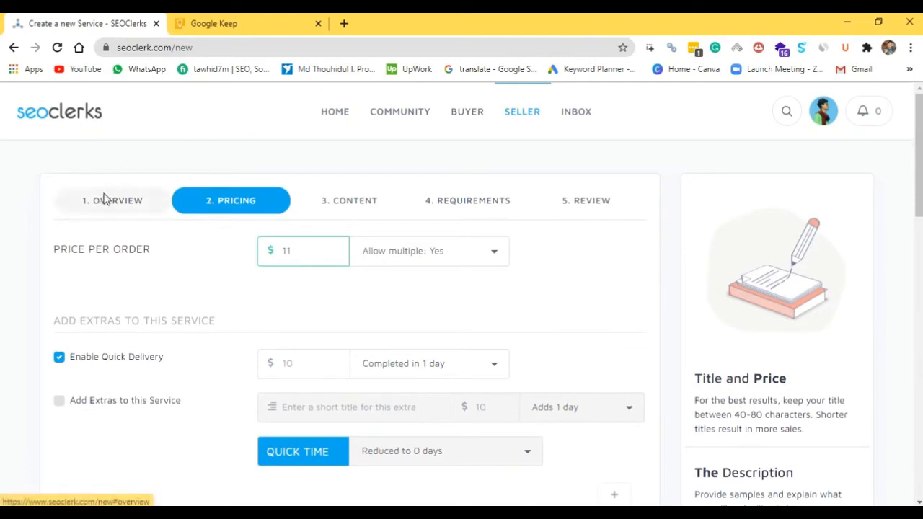
- Check the service title, delivery time, category and tags in the Overview section
left_click(103, 198)
scroll(506, 353, "down", 1)
scroll(507, 353, "down", 2)
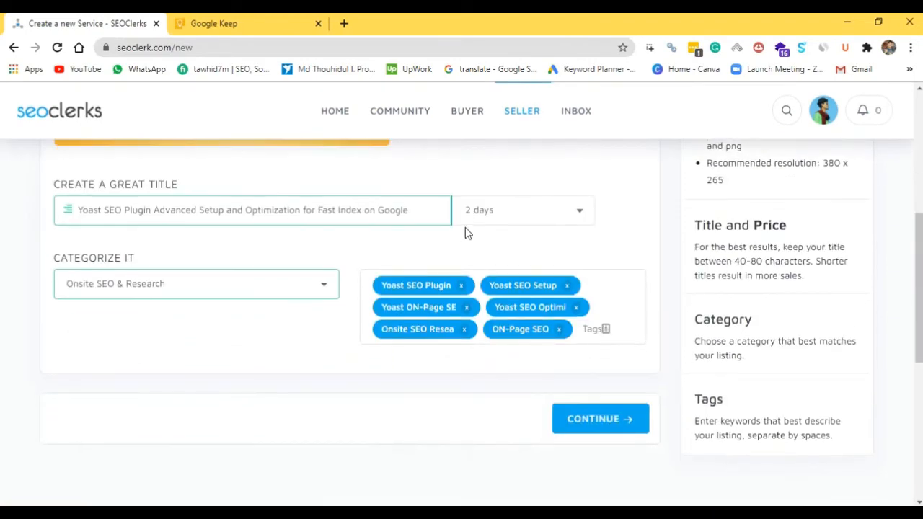
scroll(465, 235, "up", 5)
- Go back to the Pricing section and set the Quick Delivery price to $25, keeping completion in 1 day
left_click(238, 206)
scroll(319, 295, "down", 1)
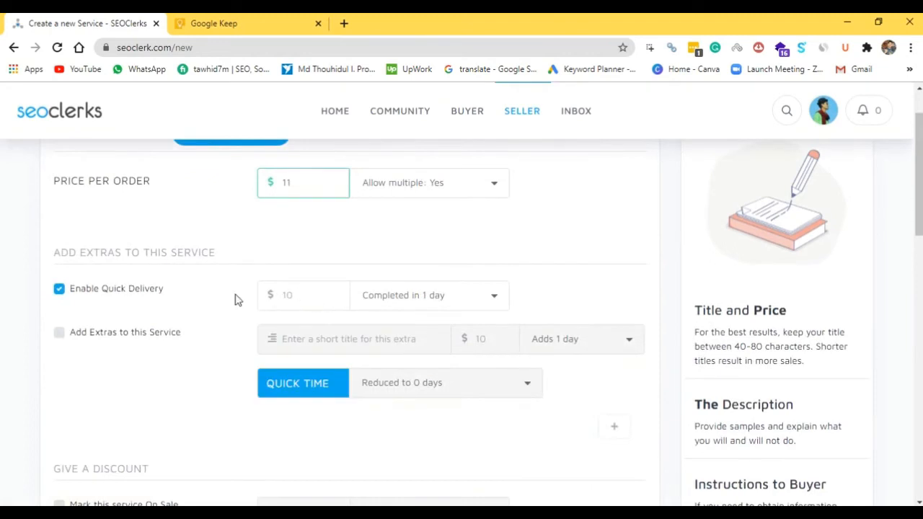
left_click(294, 294)
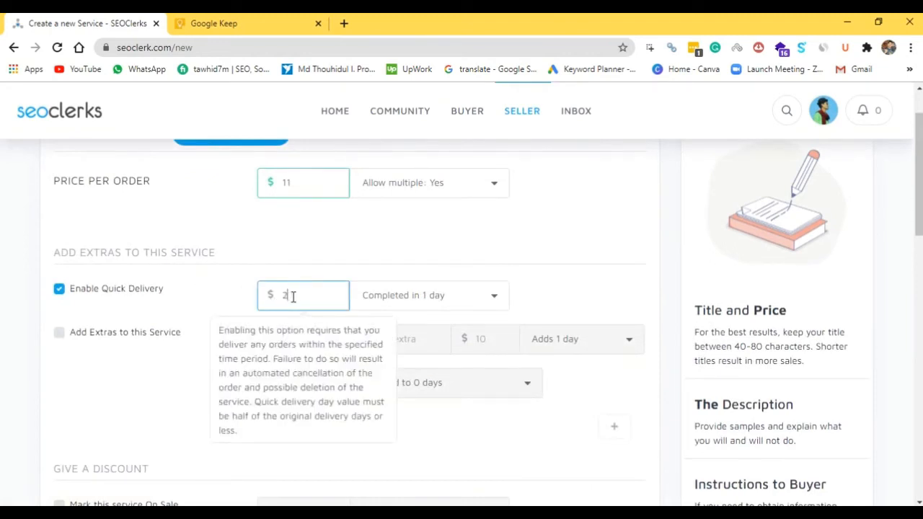
left_click(534, 281)
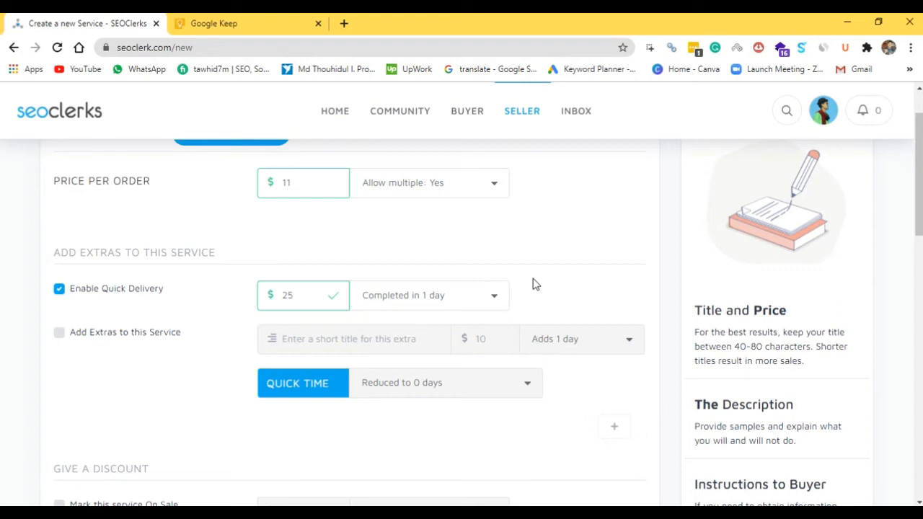
mouse_move(302, 295)
scroll(209, 348, "down", 2)
scroll(350, 281, "up", 3)
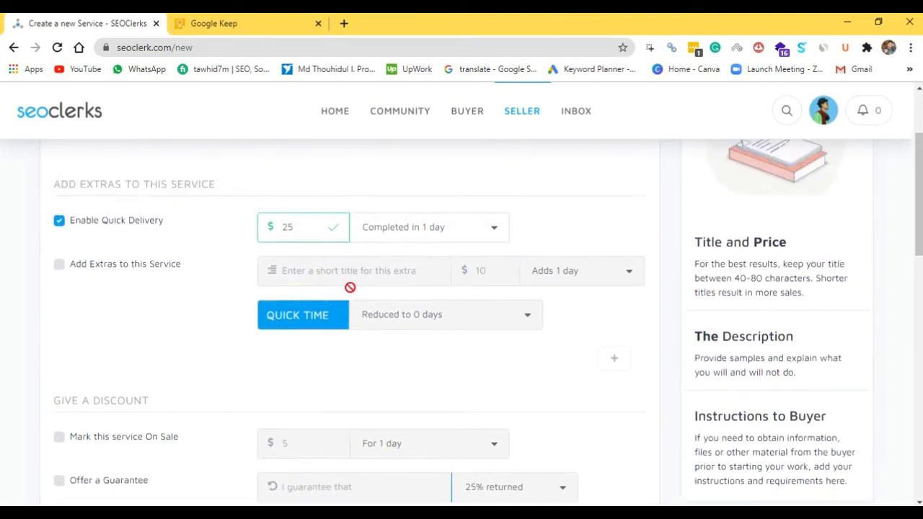
scroll(435, 306, "down", 1)
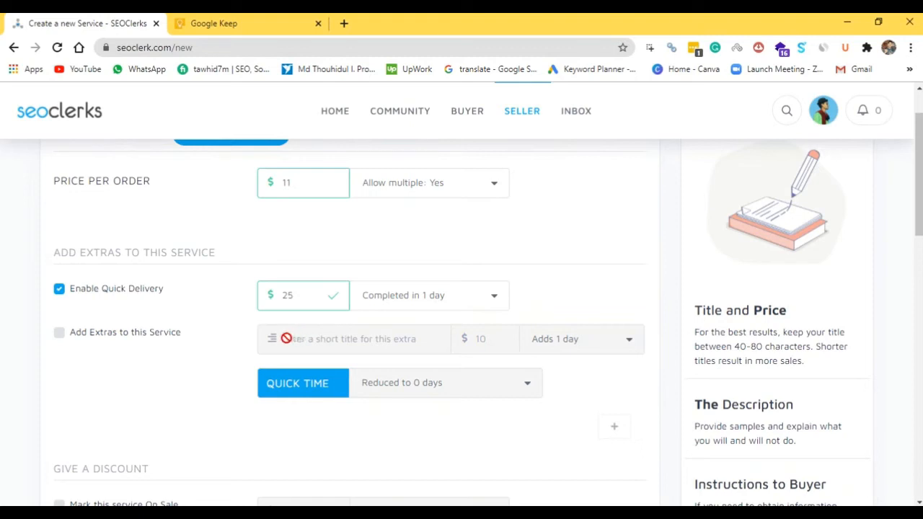
- Try enabling Add Extras to this Service, check its title and price fields, and disable it again
left_click(59, 334)
left_click(312, 342)
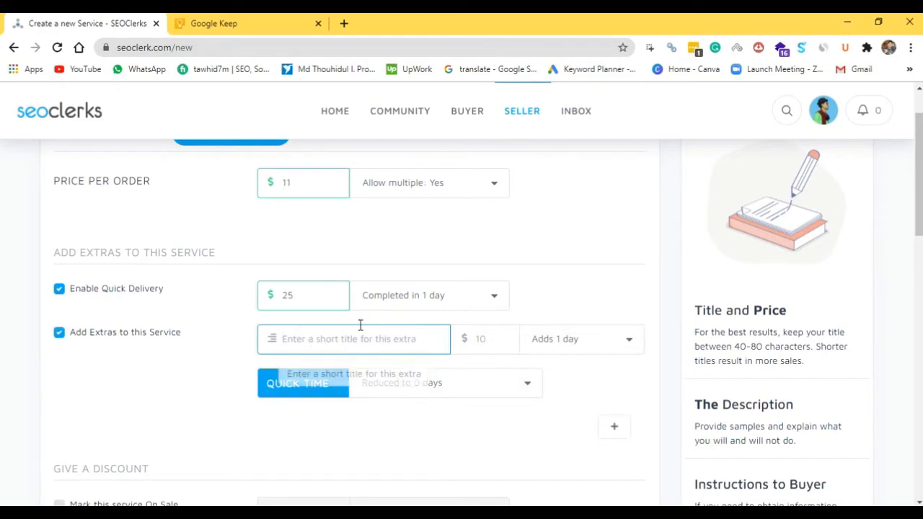
left_click(489, 338)
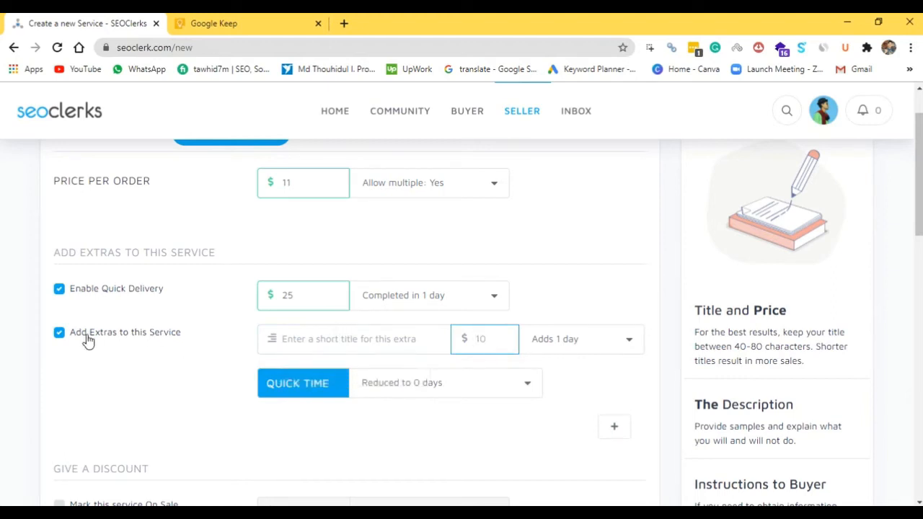
left_click(59, 334)
- Try marking the service On Sale, check the sale price field, and turn the sale off again
scroll(171, 274, "down", 4)
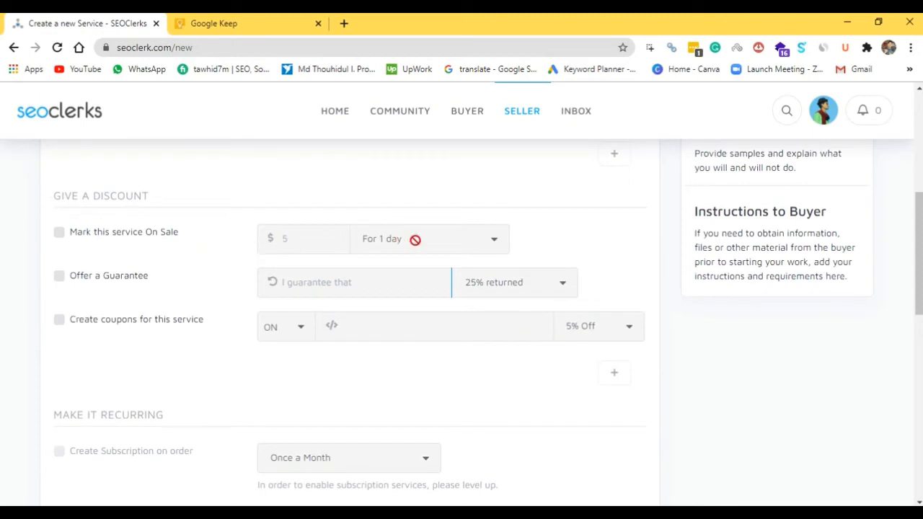
left_click(60, 233)
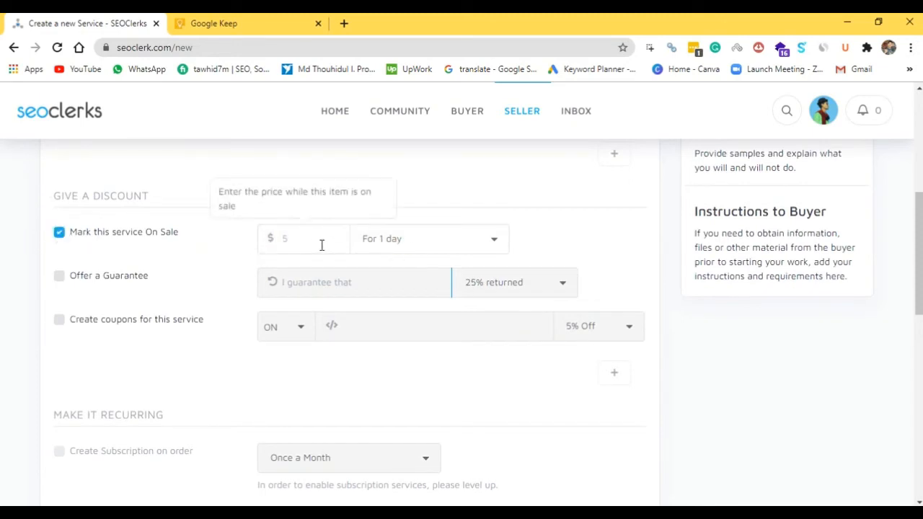
left_click(282, 241)
type("5")
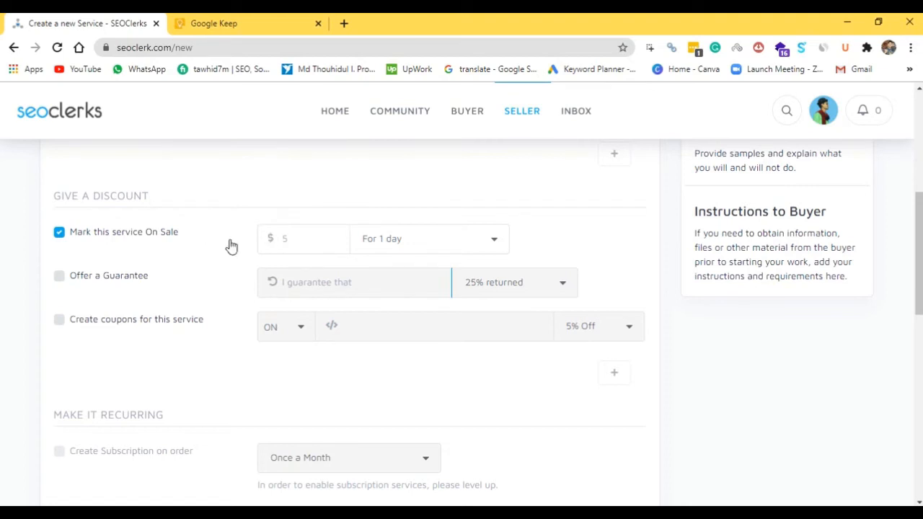
left_click(286, 237)
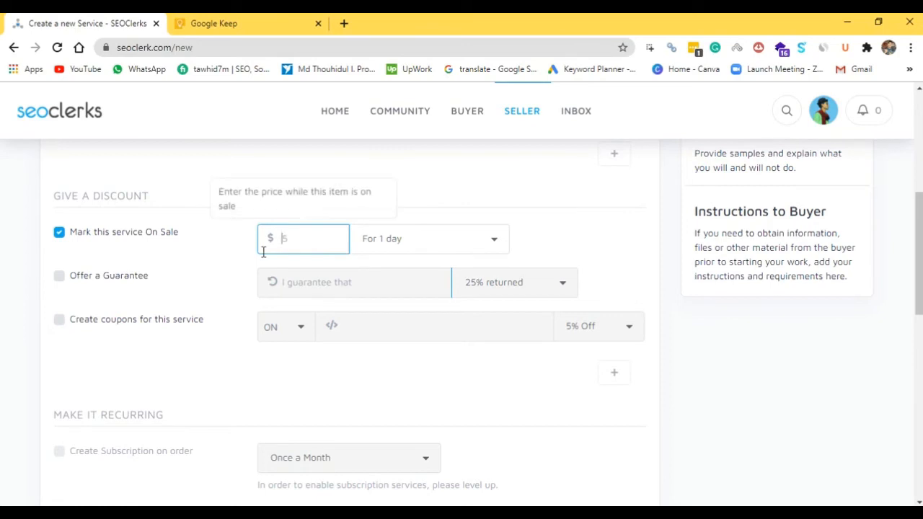
left_click(61, 235)
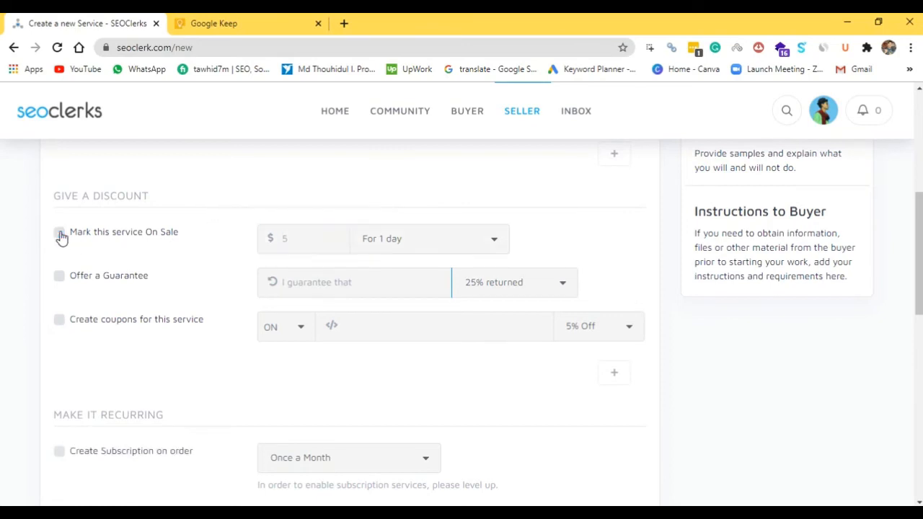
- Try offering a guarantee, check the available refund percentages, and disable the guarantee again
left_click(61, 284)
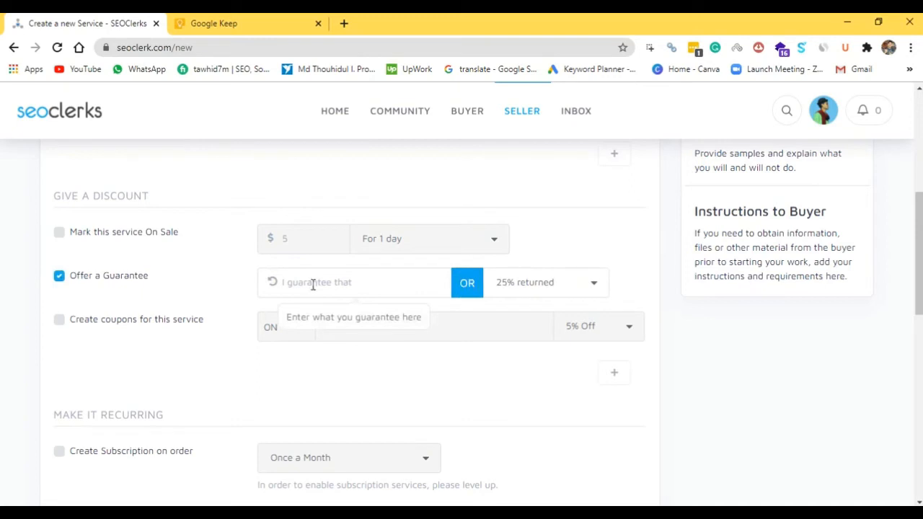
left_click(535, 285)
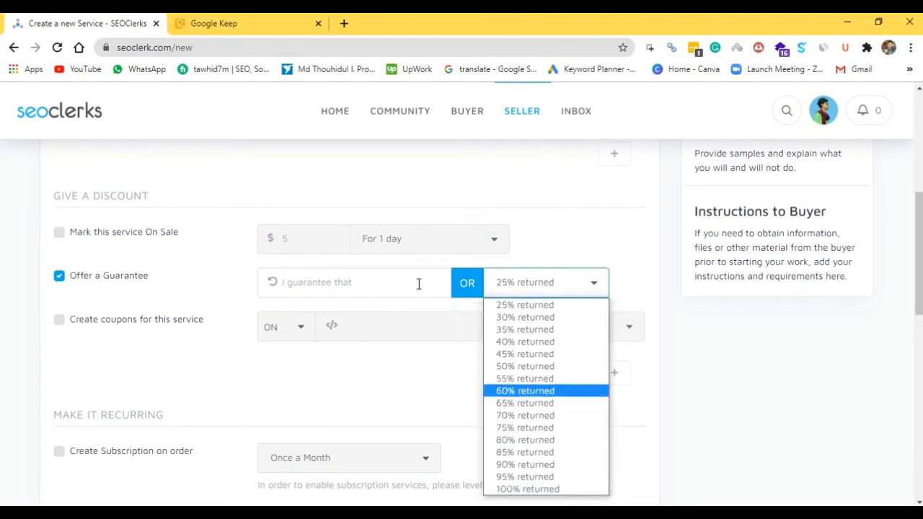
left_click(62, 277)
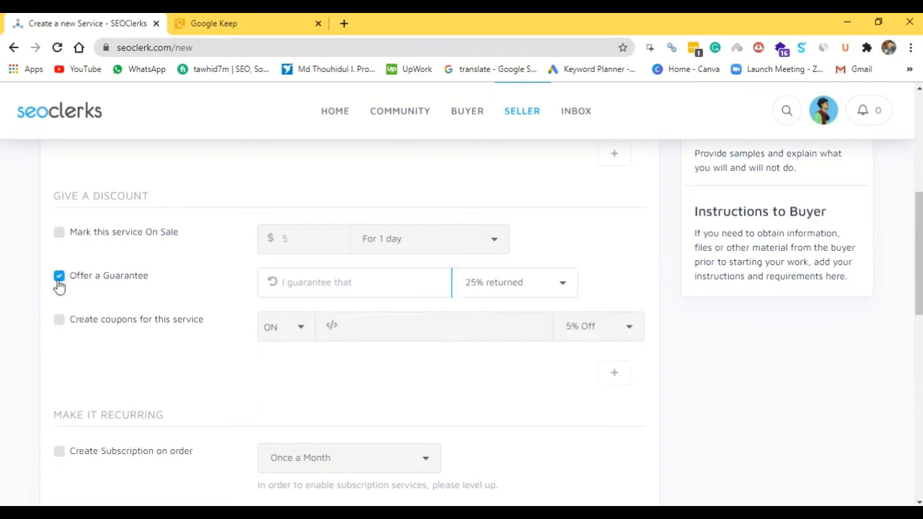
left_click(60, 279)
- Try enabling Create Subscription on order, check the recurrence intervals, and disable the subscription again
scroll(72, 321, "down", 1)
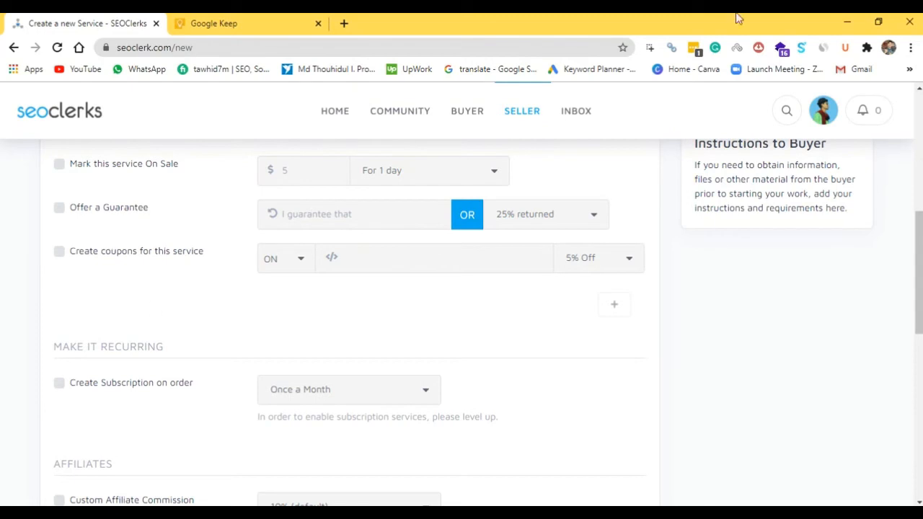
scroll(201, 321, "down", 1)
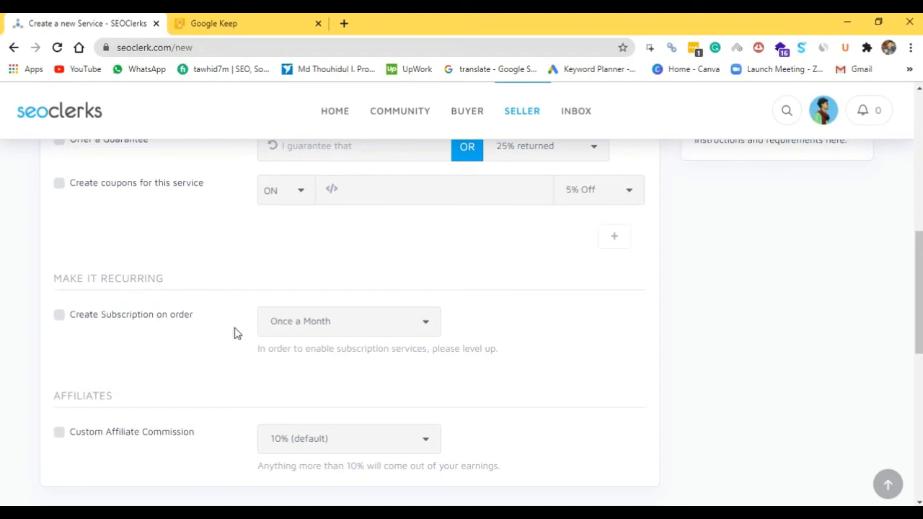
left_click(58, 315)
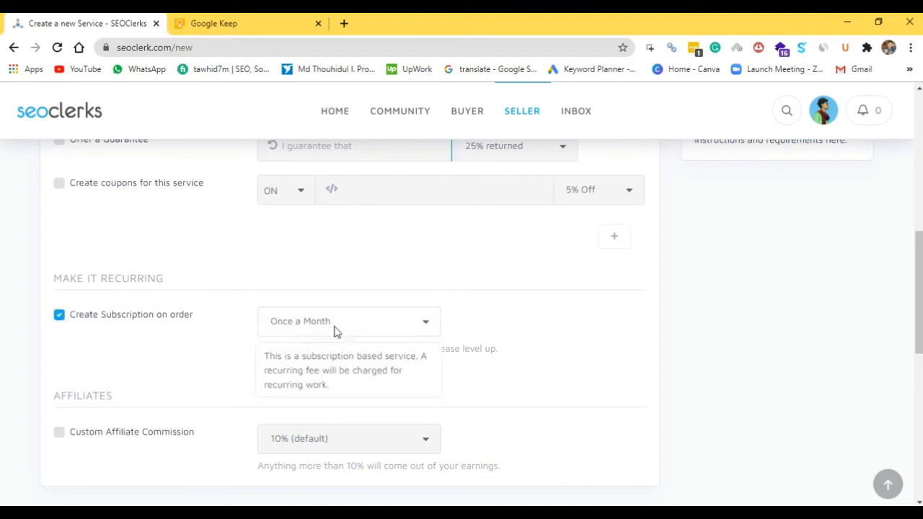
left_click(334, 328)
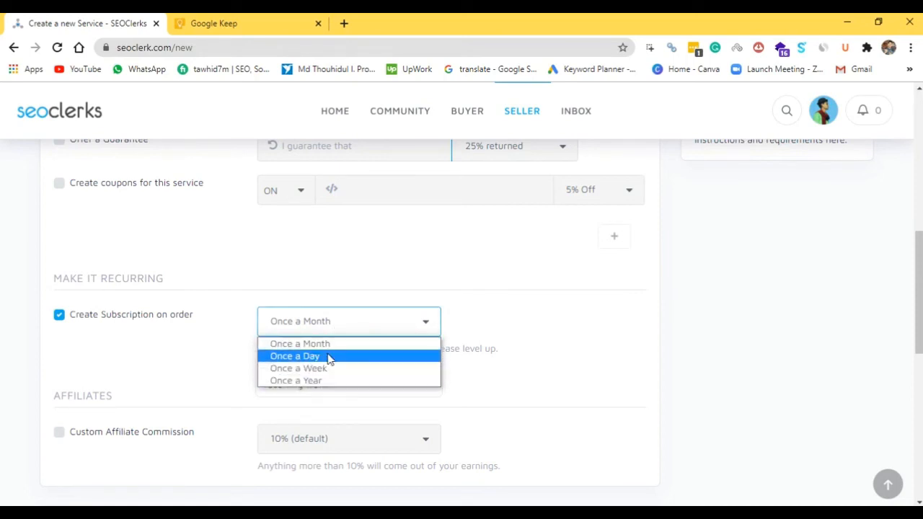
left_click(75, 362)
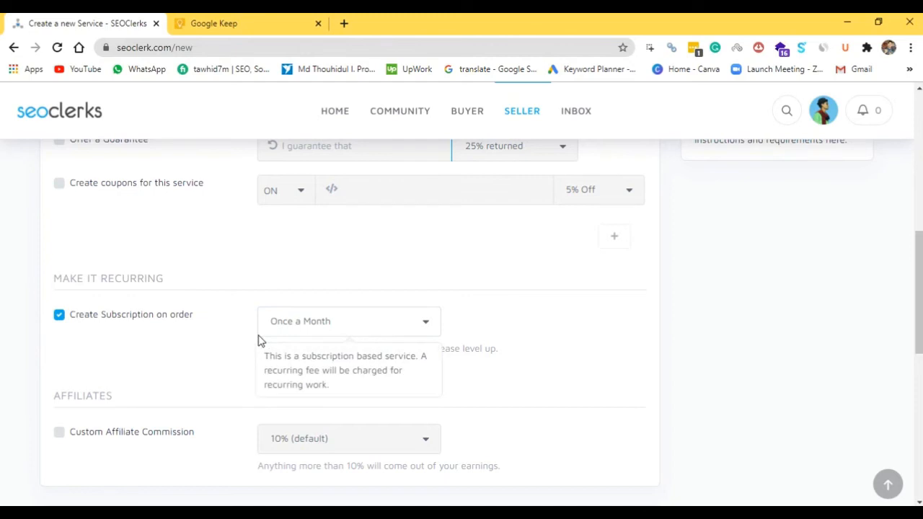
scroll(78, 365, "down", 1)
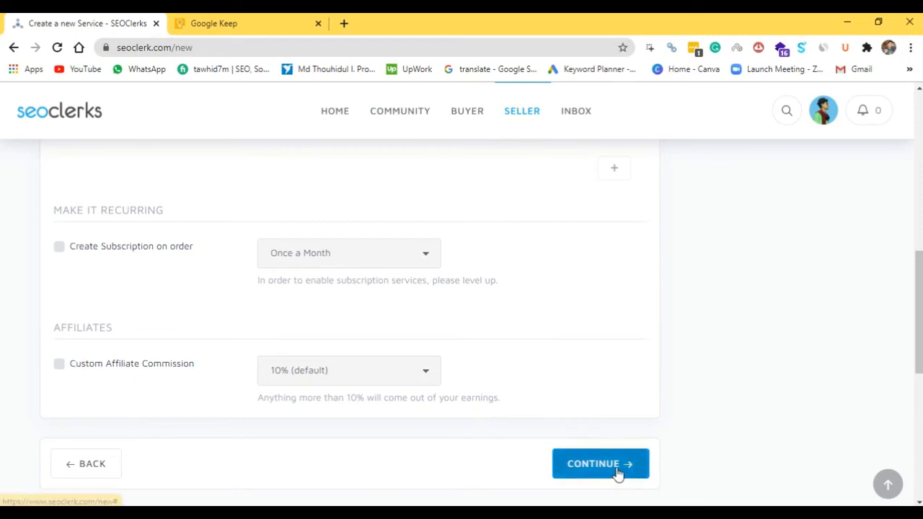
- Review the price, extras, discount, recurring and affiliate settings, and continue to the Content section
scroll(406, 255, "up", 6)
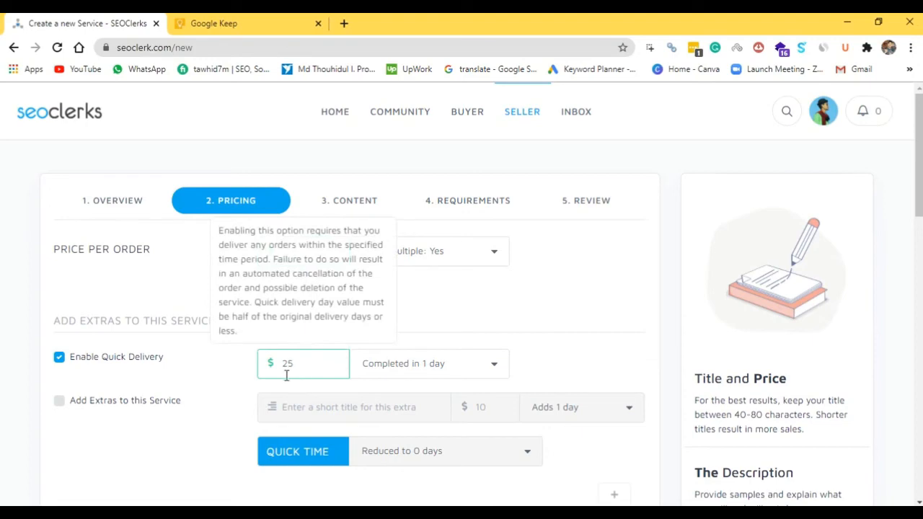
scroll(355, 372, "down", 2)
scroll(195, 405, "up", 1)
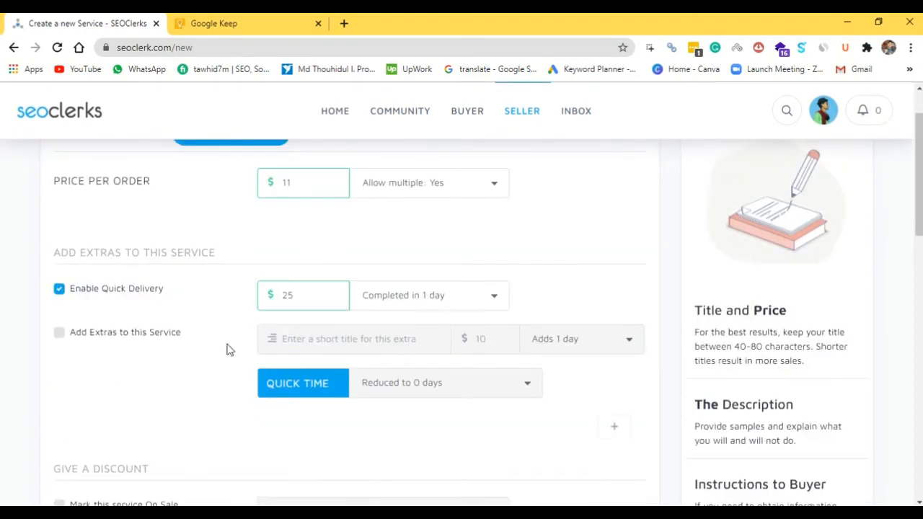
scroll(229, 351, "down", 5)
scroll(338, 324, "down", 4)
scroll(344, 313, "up", 3)
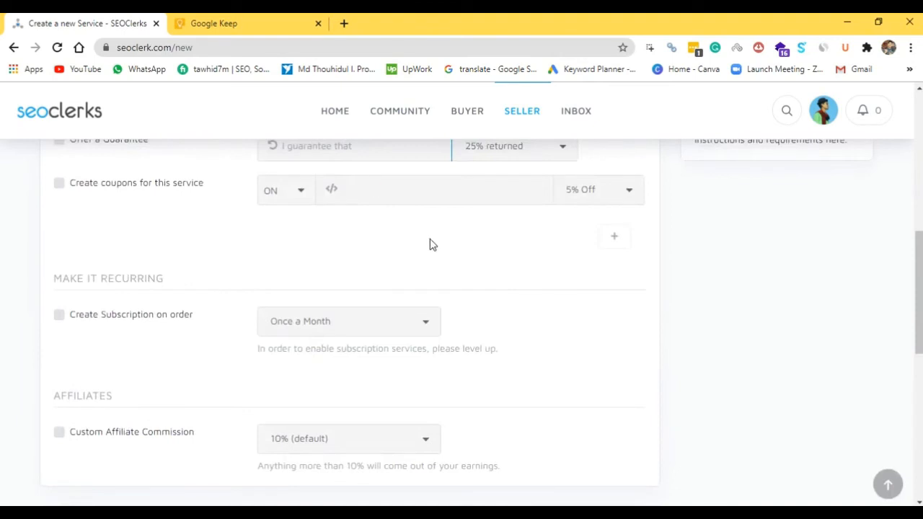
scroll(429, 243, "up", 2)
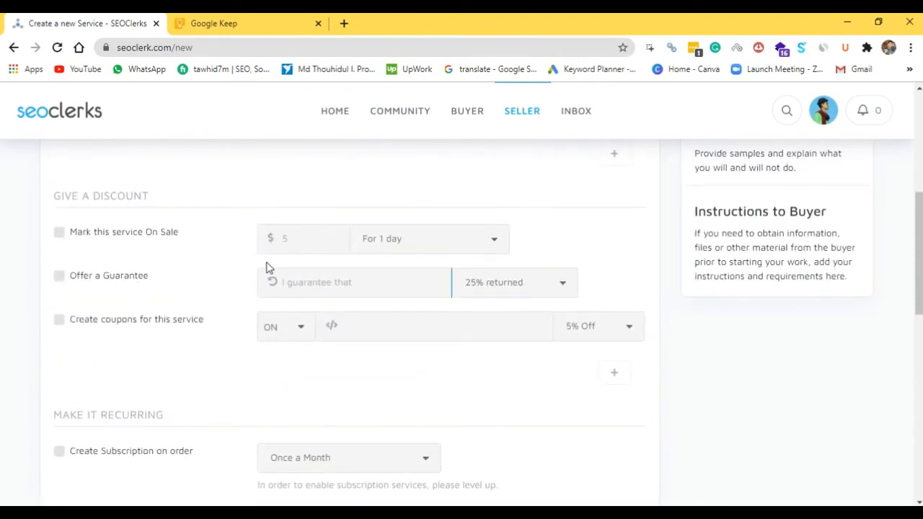
scroll(305, 346, "down", 2)
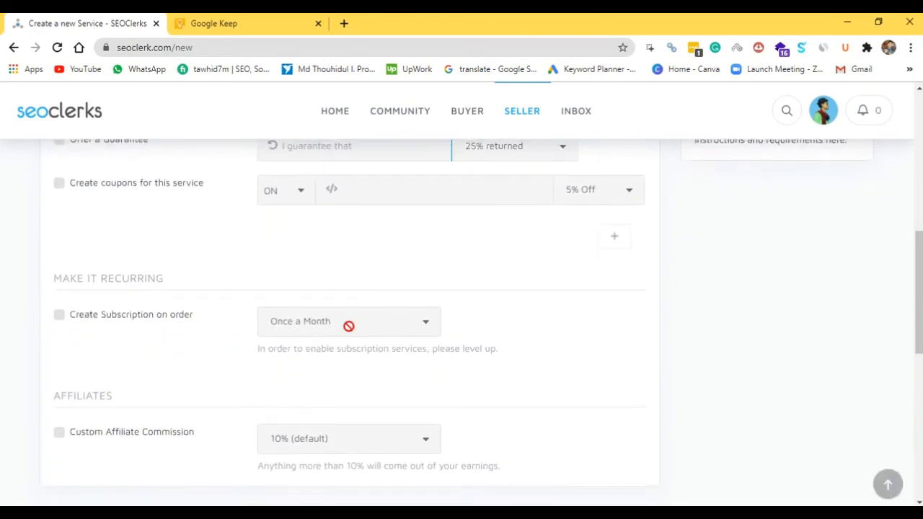
scroll(447, 314, "down", 4)
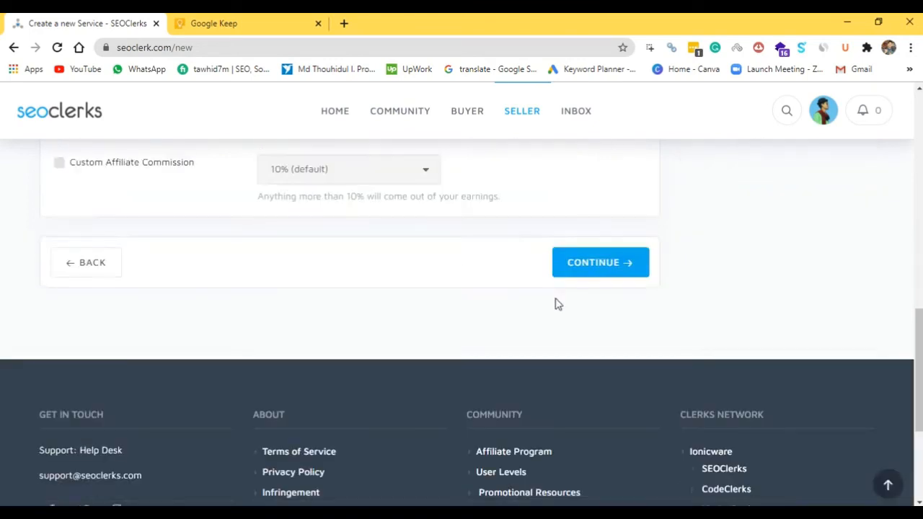
left_click(597, 273)
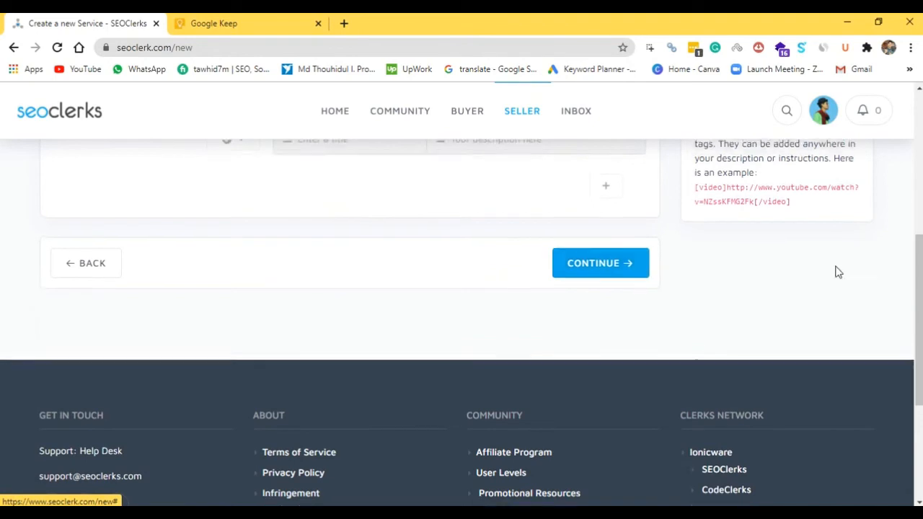
- Look over the Content section's description area, custom field option and guidance on adding video
scroll(834, 270, "up", 2)
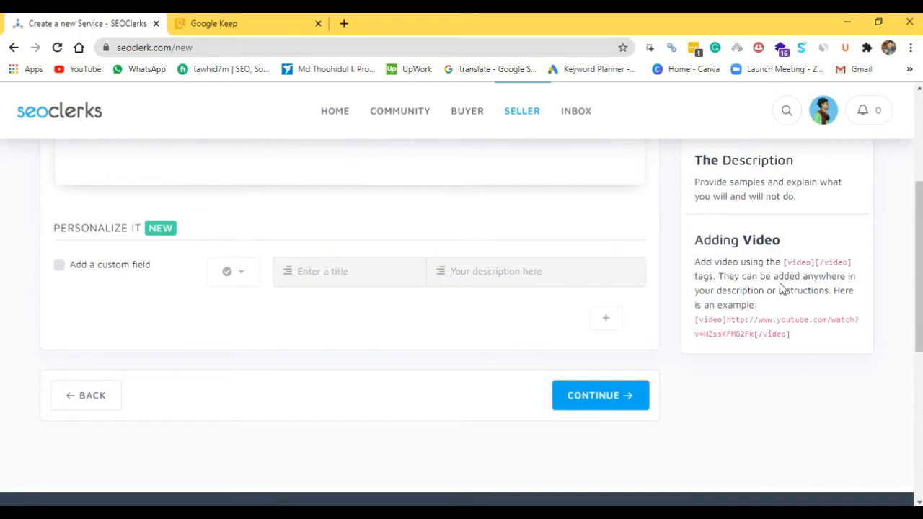
scroll(503, 353, "up", 3)
scroll(627, 379, "down", 3)
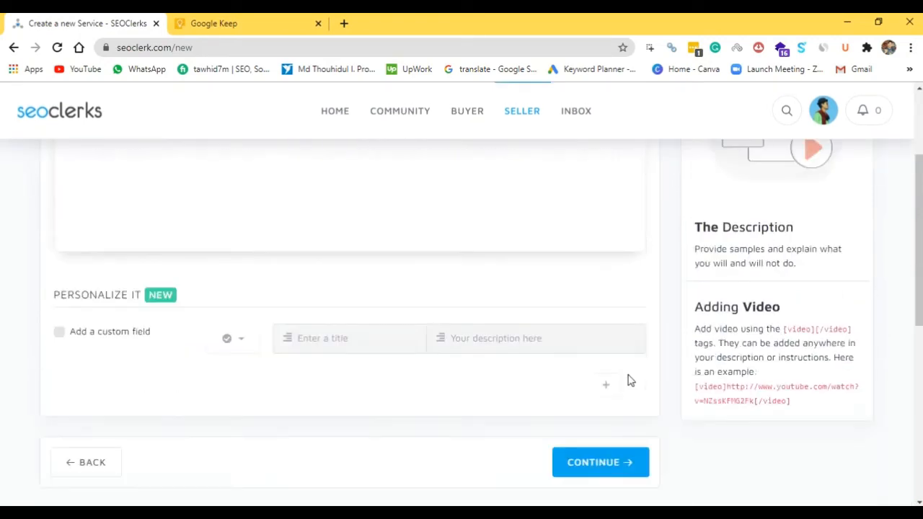
scroll(624, 245, "up", 3)
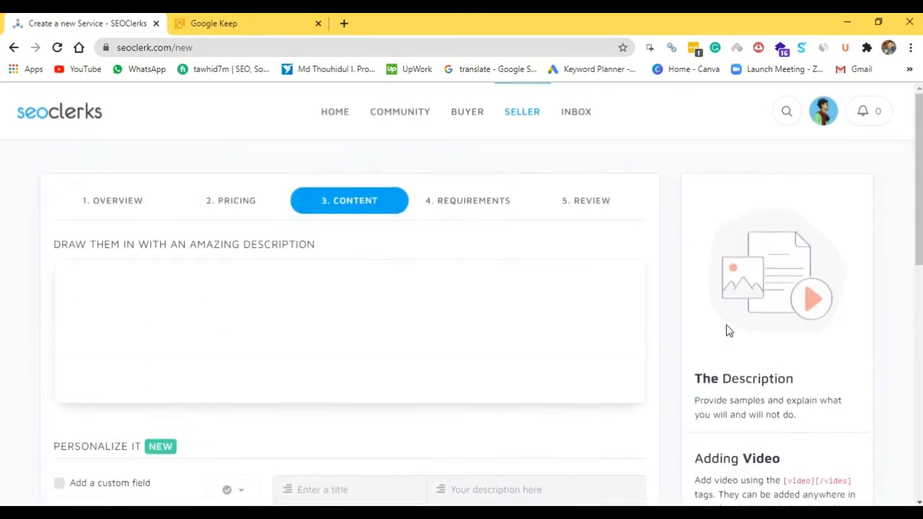
scroll(771, 461, "down", 1)
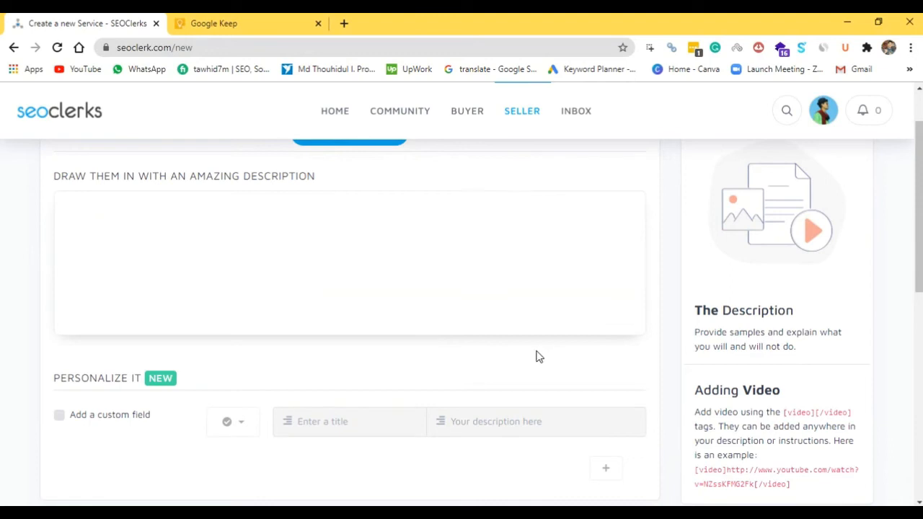
- Copy the service description from the Google Keep note, from "I will do wordpress On-page SEO" through "indexed in Google very quickly."
scroll(452, 321, "up", 1)
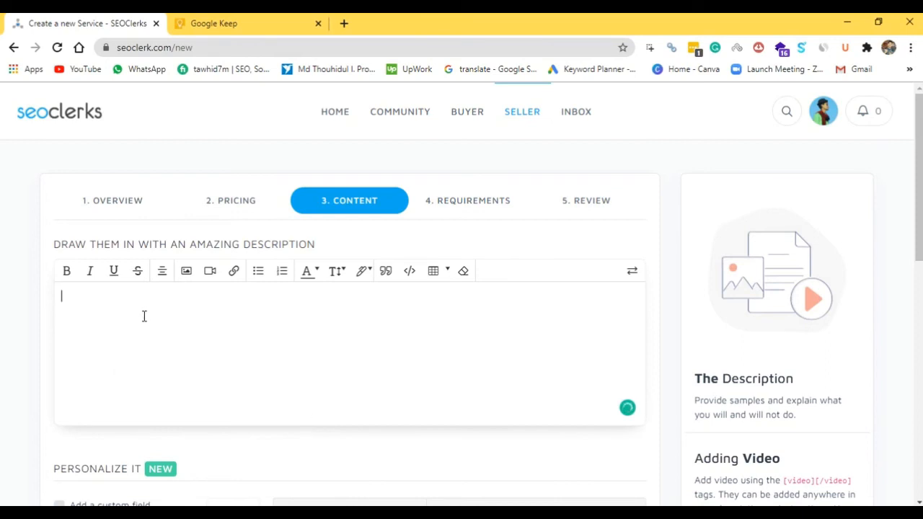
left_click(176, 22)
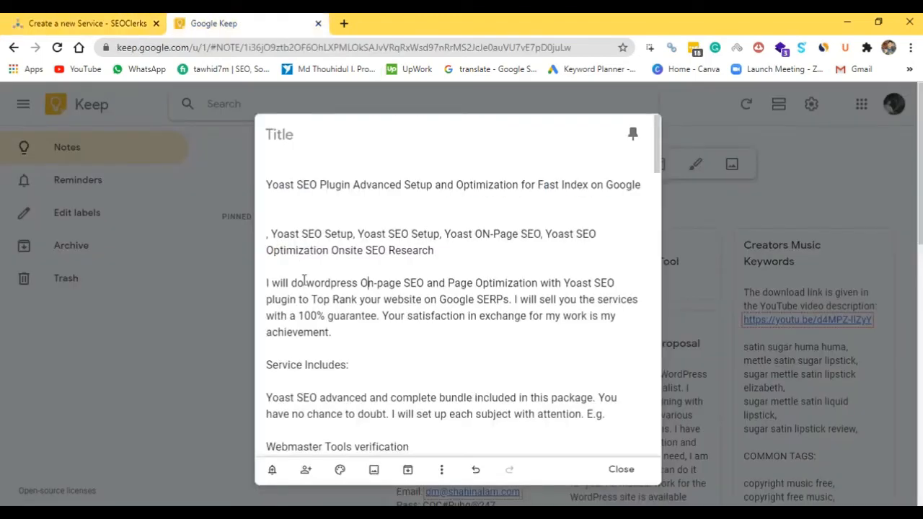
scroll(274, 230, "down", 2)
scroll(279, 229, "up", 1)
left_click_drag(266, 205, 510, 329)
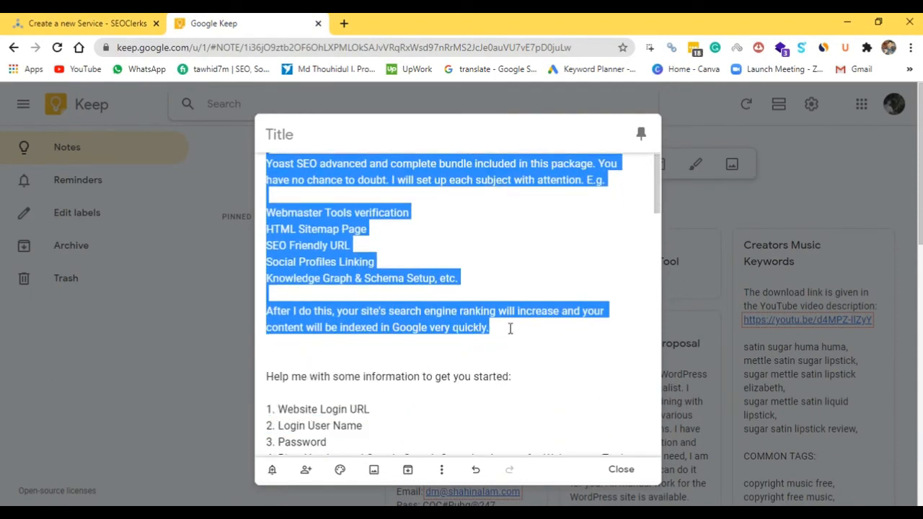
right_click(390, 311)
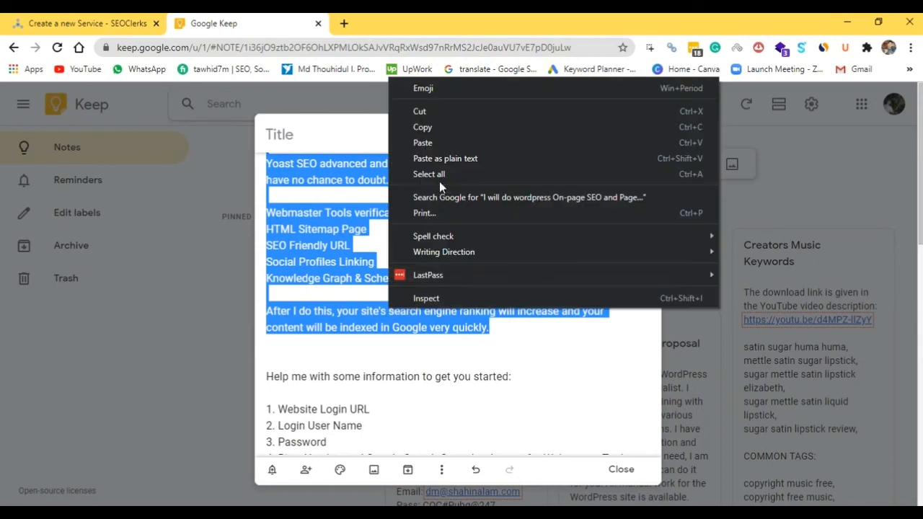
left_click(439, 127)
left_click(385, 289)
- Switch back to the SEOClerks listing and paste the copied text as the service description
left_click(84, 23)
scroll(56, 362, "down", 1)
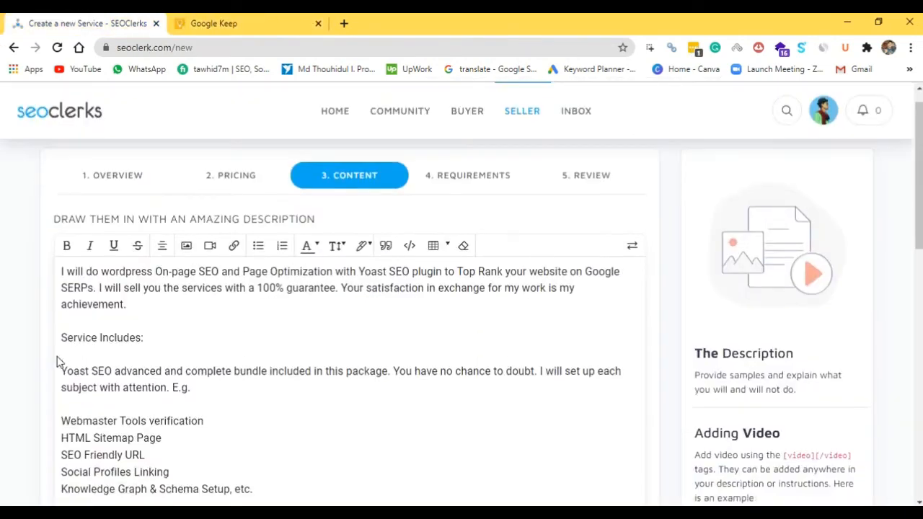
scroll(57, 361, "down", 1)
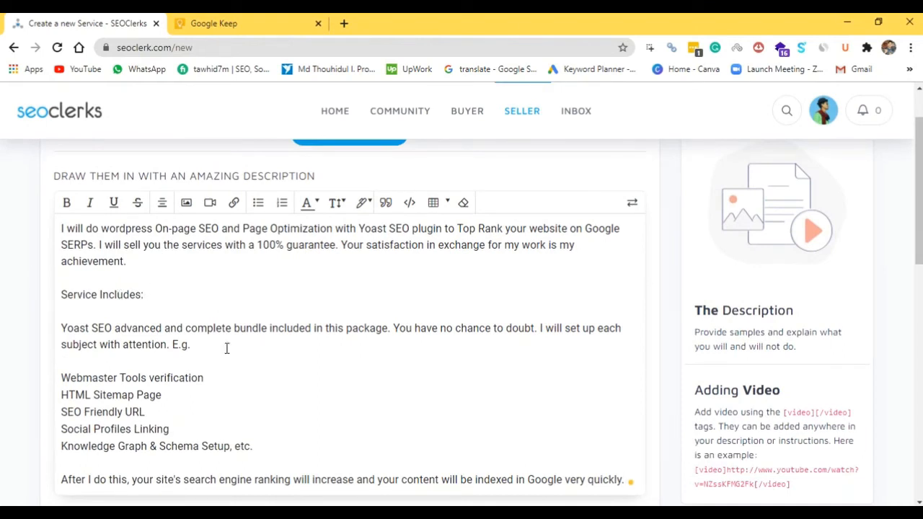
scroll(216, 339, "down", 3)
scroll(422, 299, "up", 3)
- Format the "Service Includes:" line in the description as bold with the Very big font size
left_click_drag(152, 295, 59, 300)
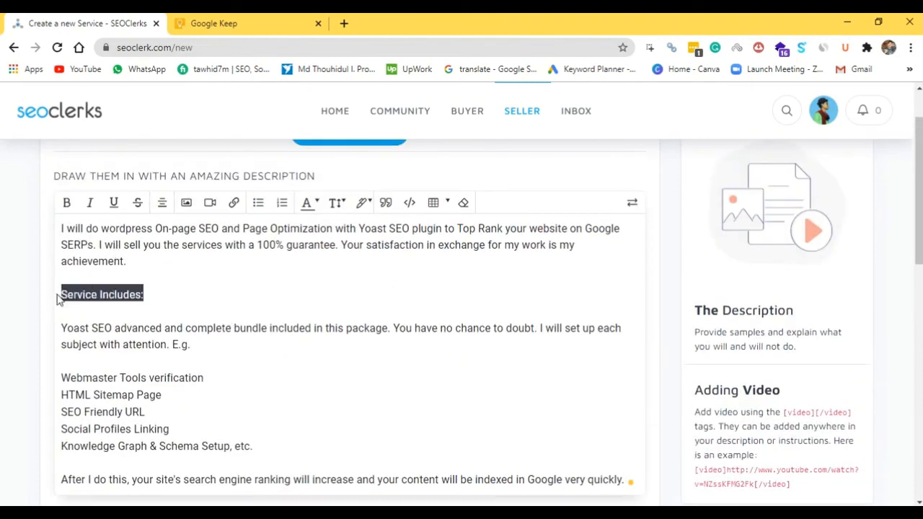
left_click(66, 203)
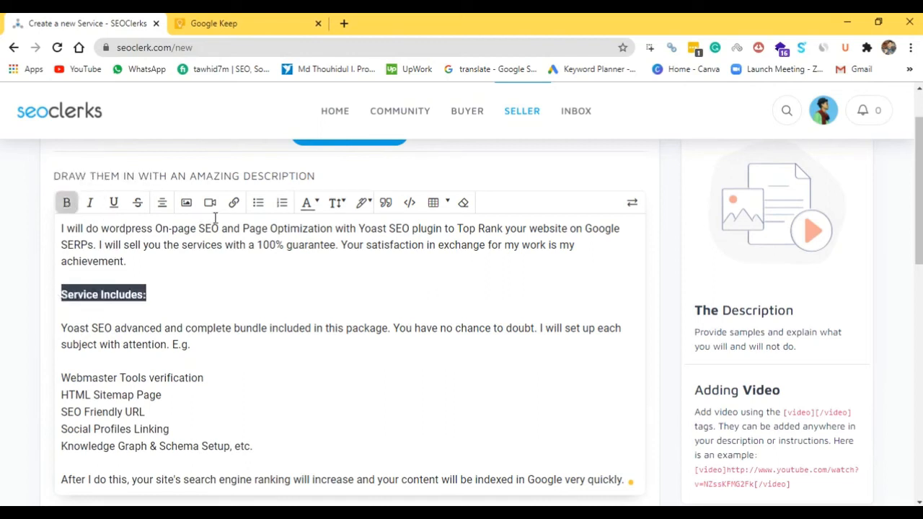
left_click(338, 204)
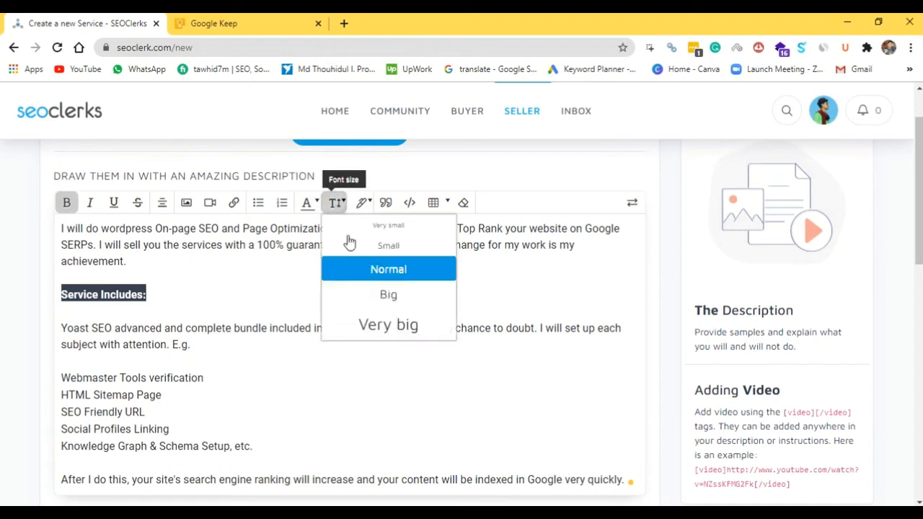
left_click(401, 331)
left_click(200, 305)
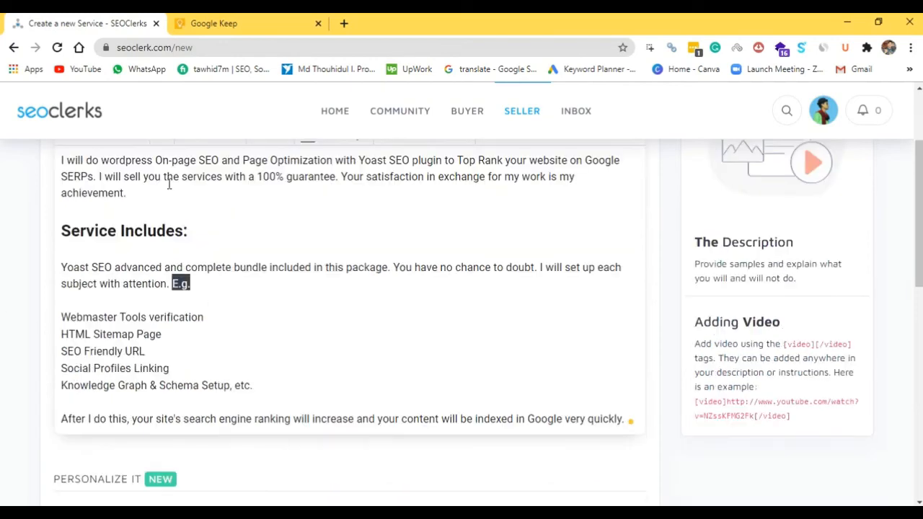
- Make "E.g." bold at the end of the paragraph below "Service Includes:"
scroll(185, 238, "up", 2)
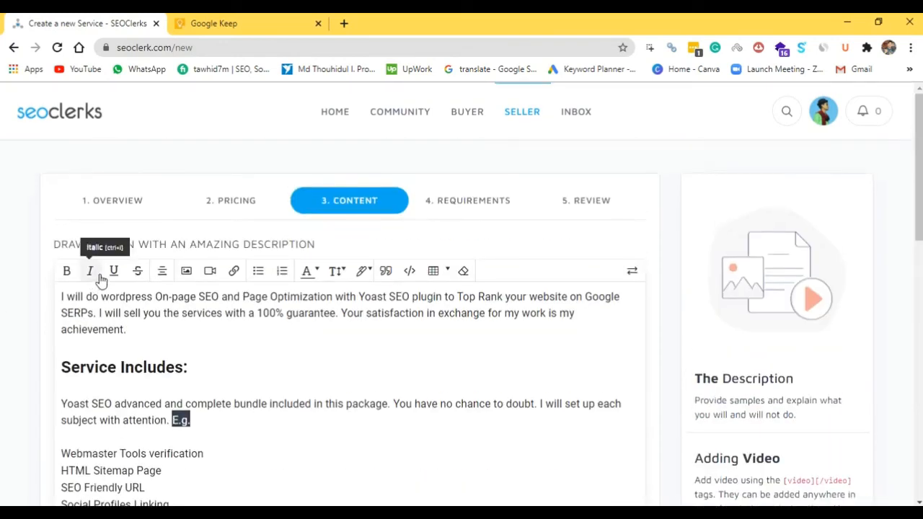
left_click(67, 271)
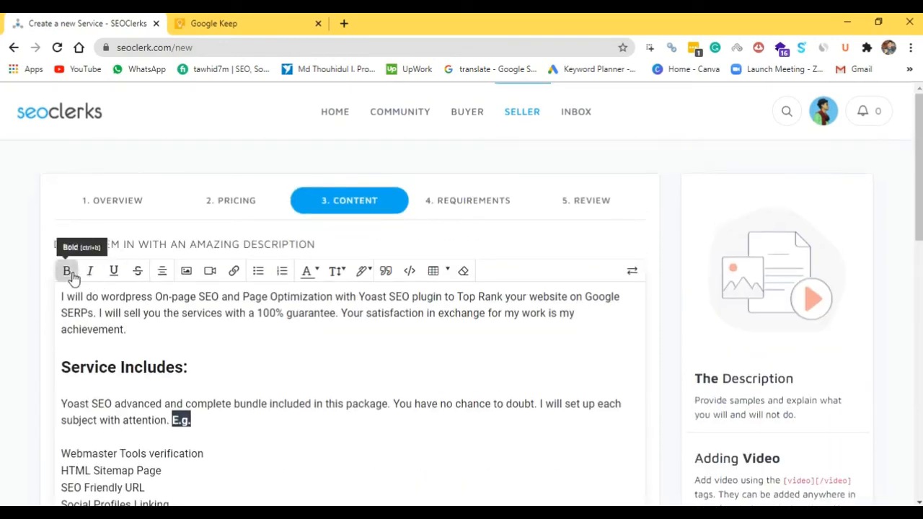
left_click(223, 406)
- Turn the five lines from "Webmaster Tools verification" to "Knowledge Graph & Schema Setup, etc." into a bulleted list
scroll(198, 428, "down", 3)
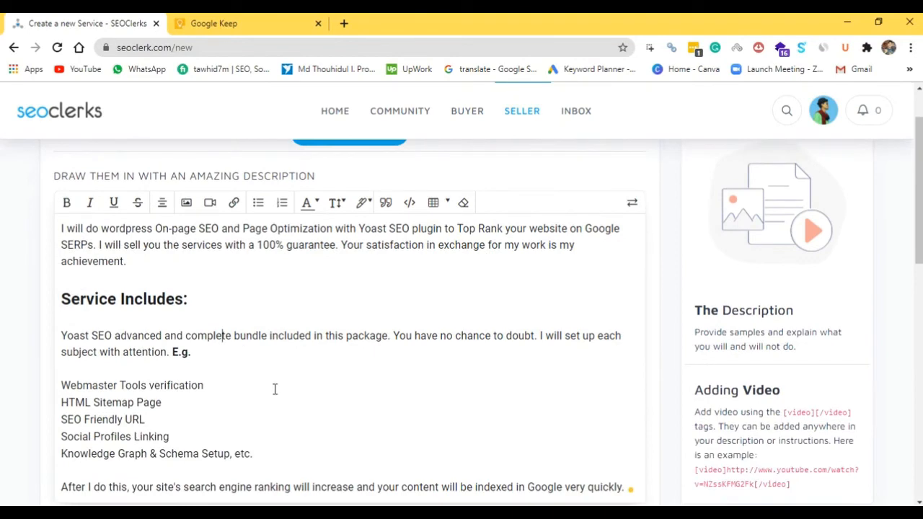
left_click_drag(62, 248, 256, 320)
scroll(196, 257, "up", 3)
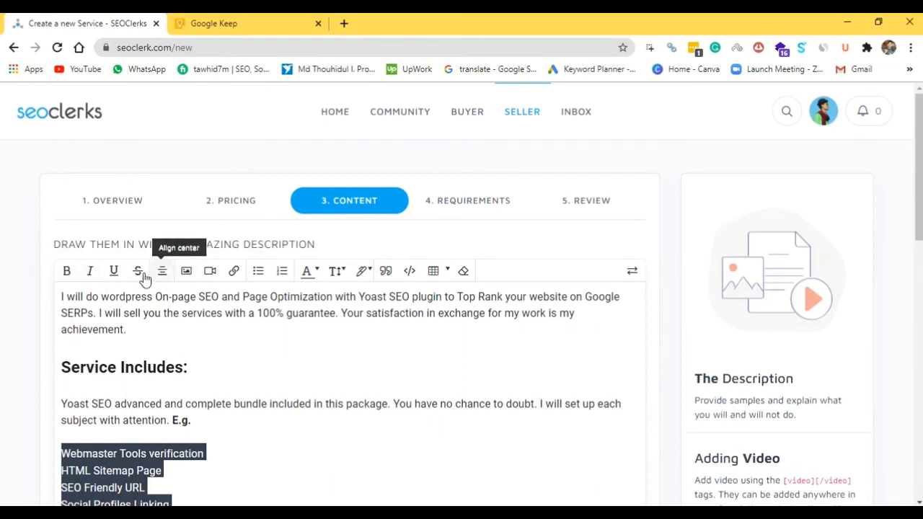
left_click(259, 273)
scroll(217, 295, "down", 3)
left_click(211, 306)
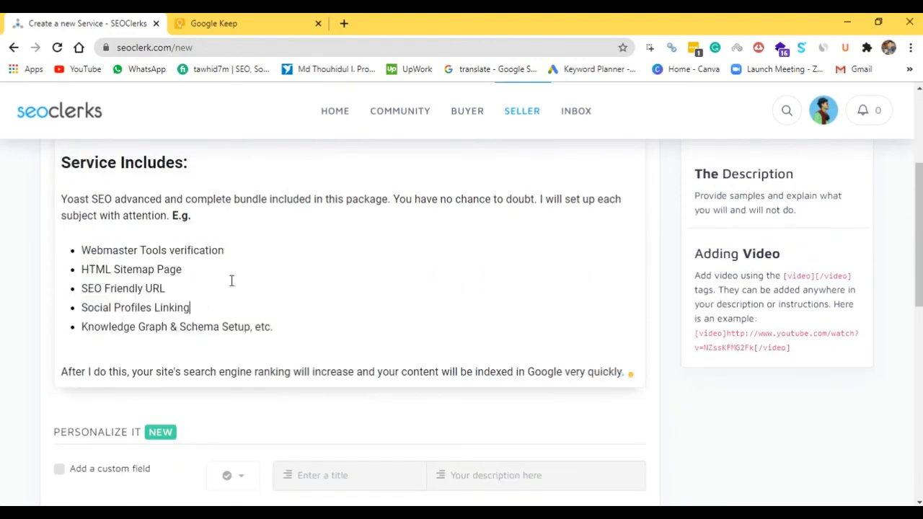
- Add a new closing line reading "Thanks." after the last sentence of the description
scroll(162, 264, "down", 1)
scroll(163, 265, "up", 1)
scroll(133, 285, "down", 1)
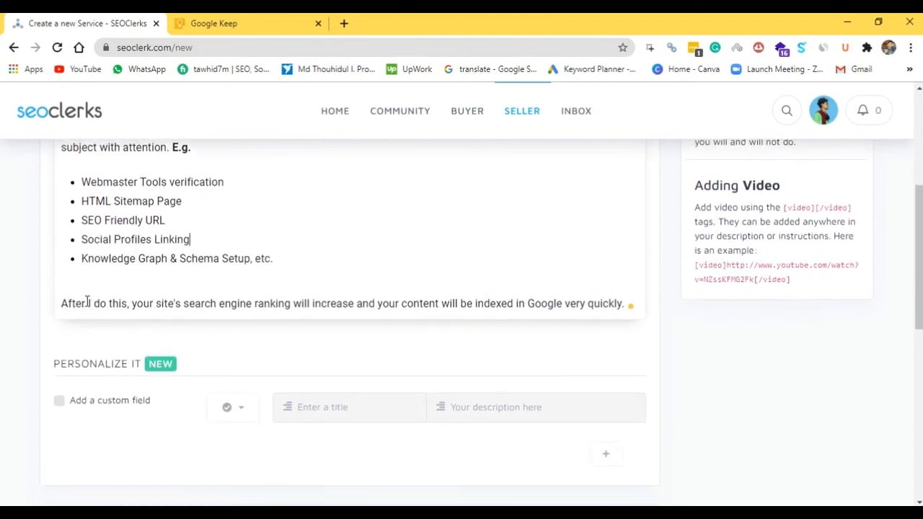
scroll(609, 299, "down", 1)
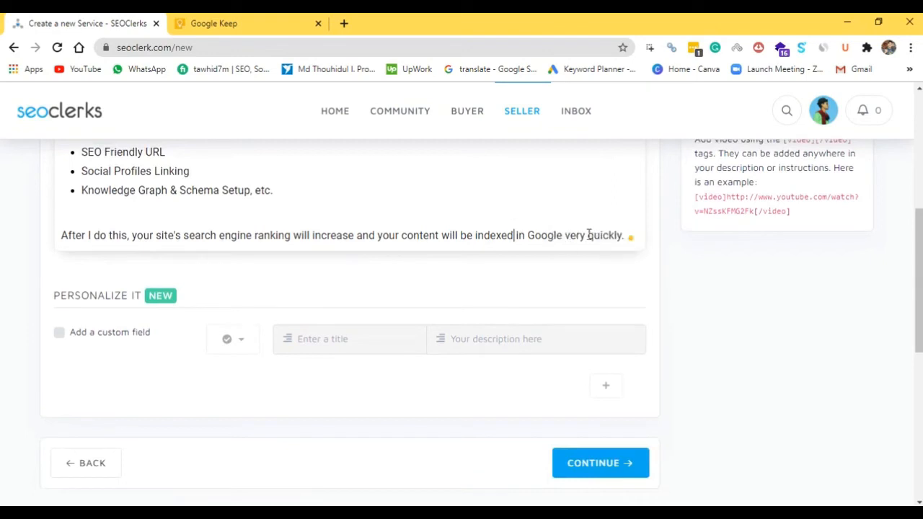
key("Return")
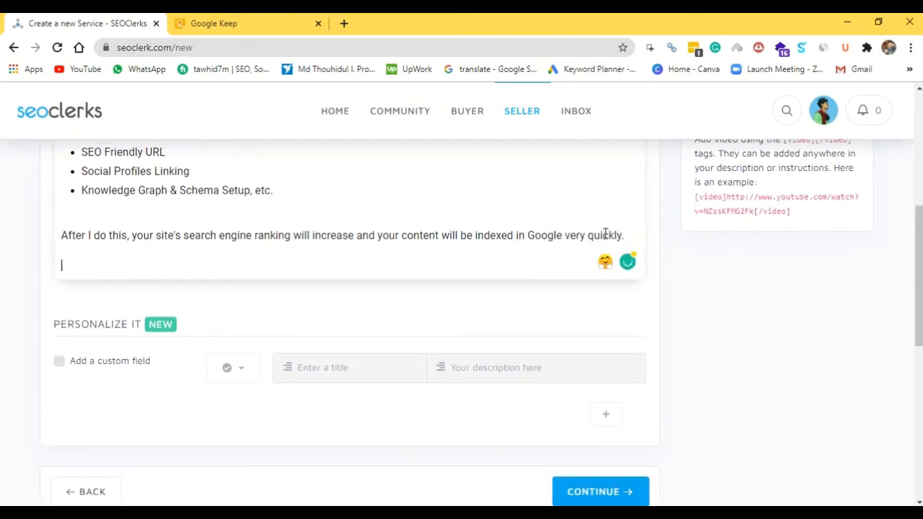
type("Thankd")
- Review the formatted description and the custom field option, and continue to the Requirements section
scroll(310, 291, "up", 5)
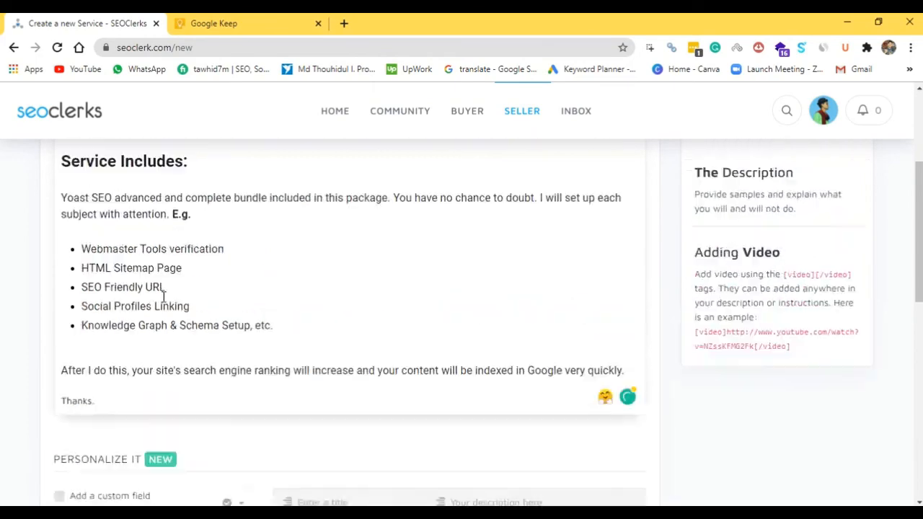
scroll(241, 339, "down", 2)
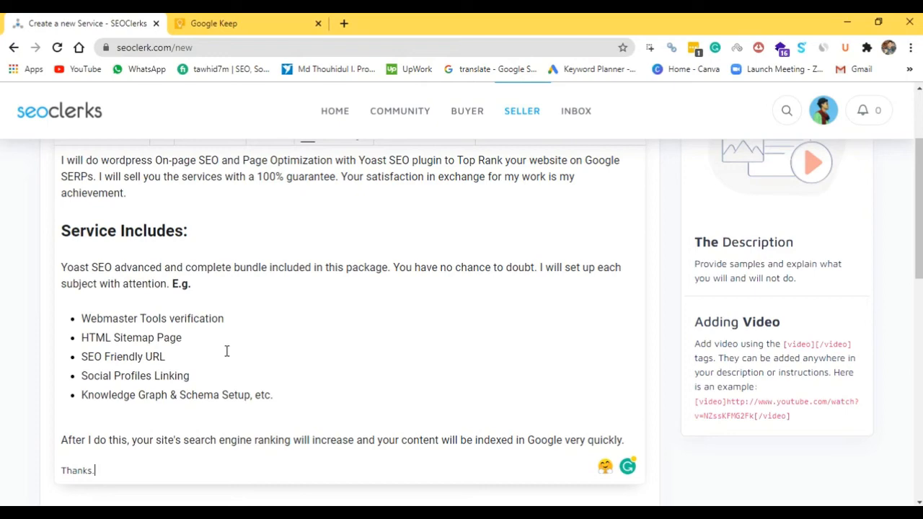
scroll(223, 346, "up", 2)
scroll(134, 313, "down", 1)
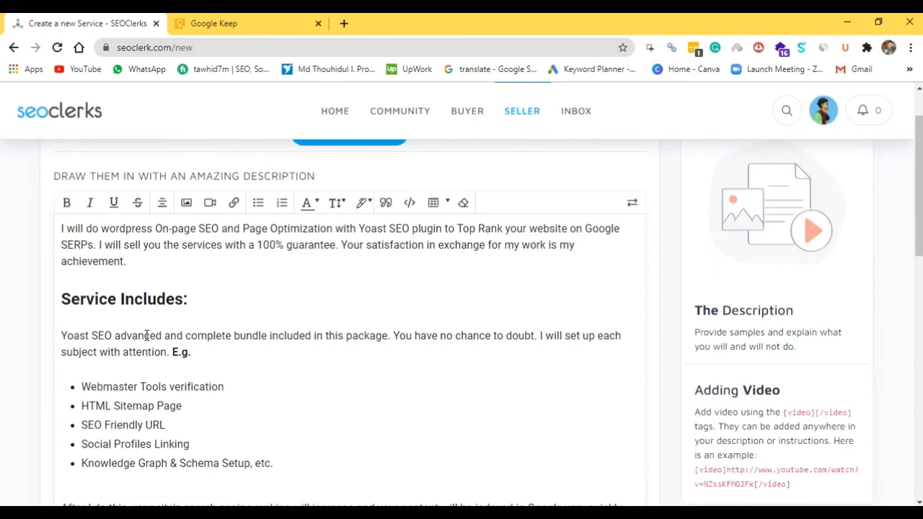
scroll(132, 363, "down", 1)
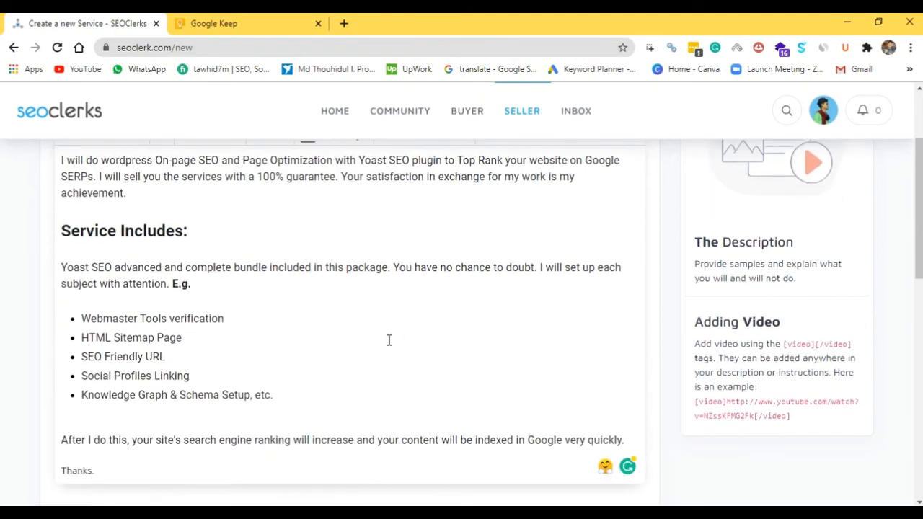
scroll(388, 340, "up", 2)
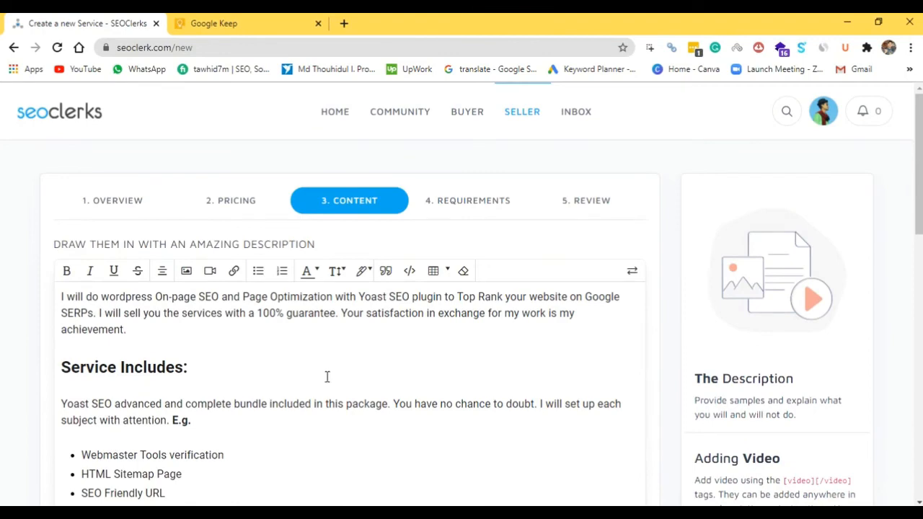
scroll(313, 310, "down", 4)
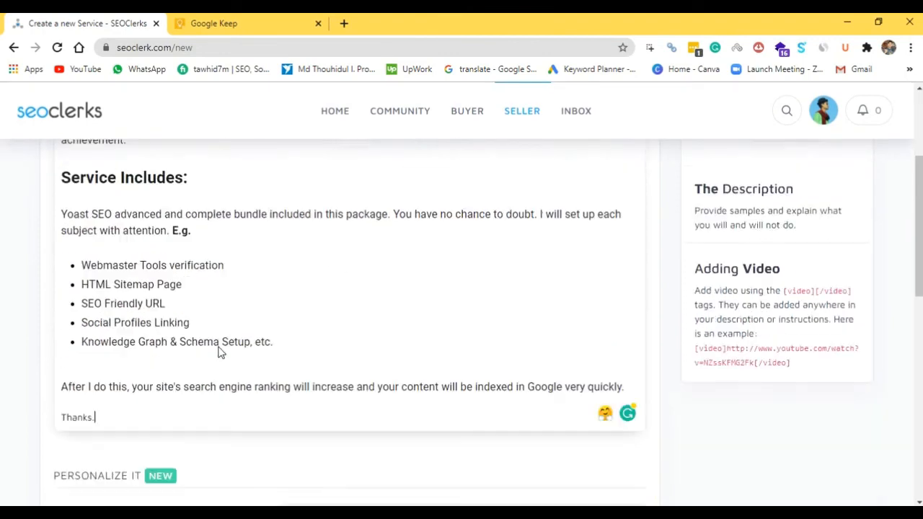
scroll(291, 324, "down", 2)
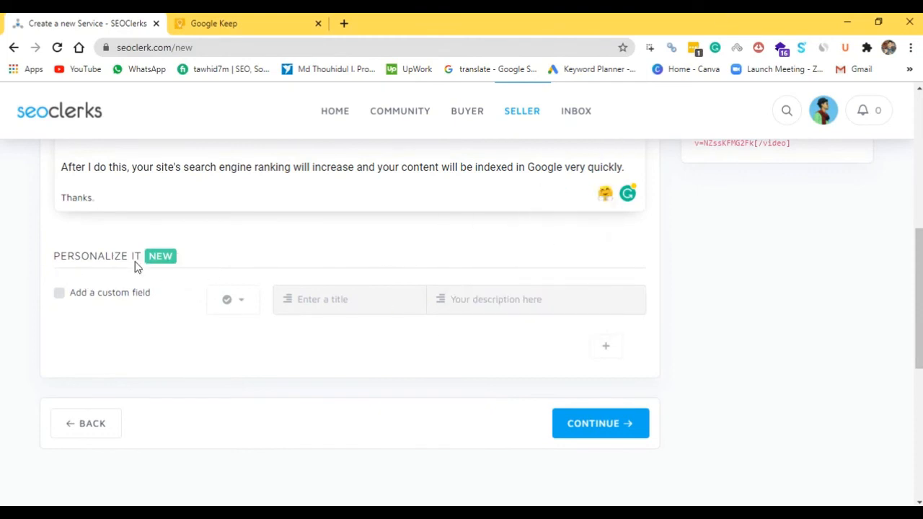
scroll(382, 317, "down", 1)
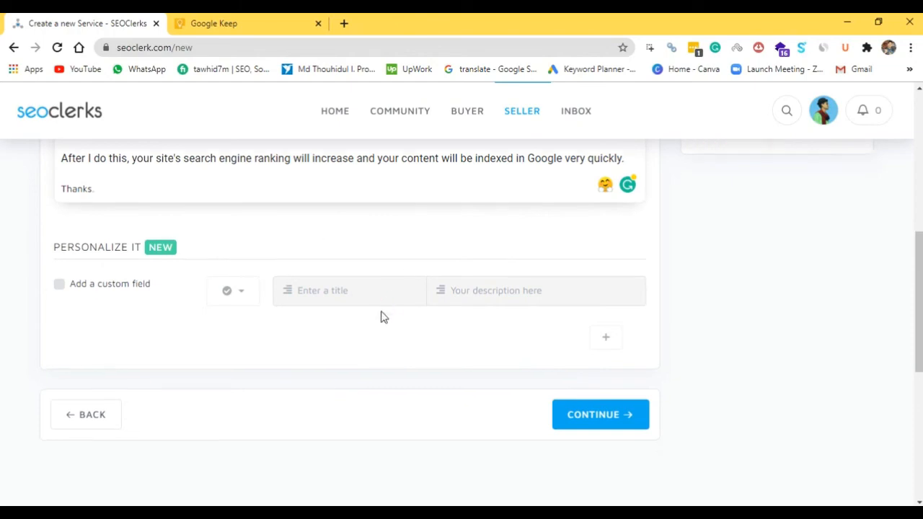
left_click(604, 295)
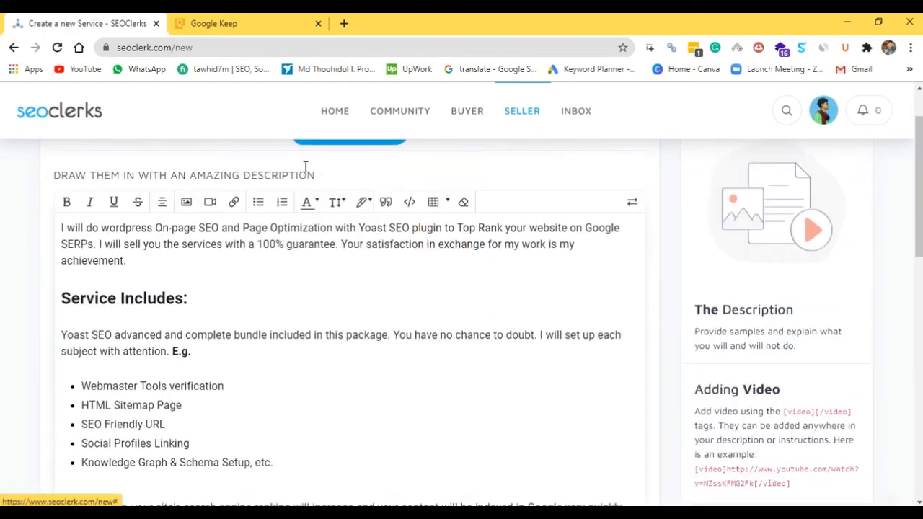
scroll(250, 355, "down", 4)
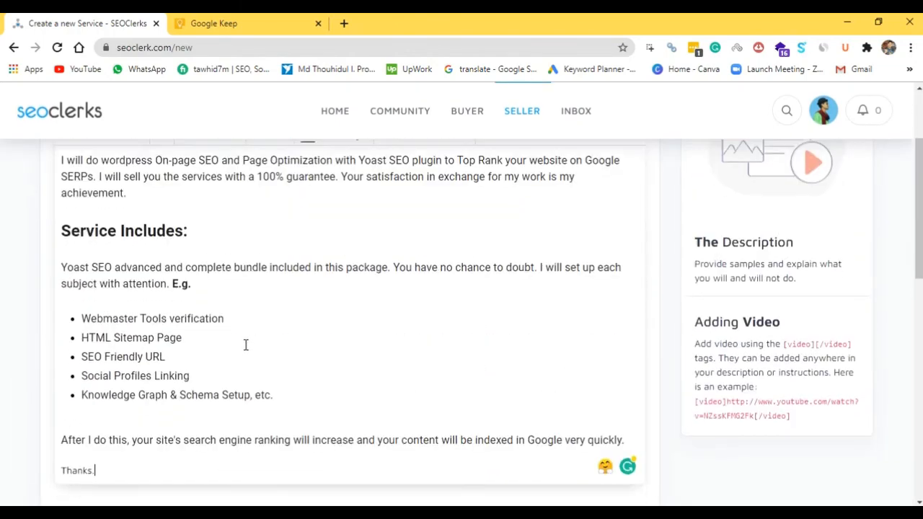
scroll(561, 364, "down", 3)
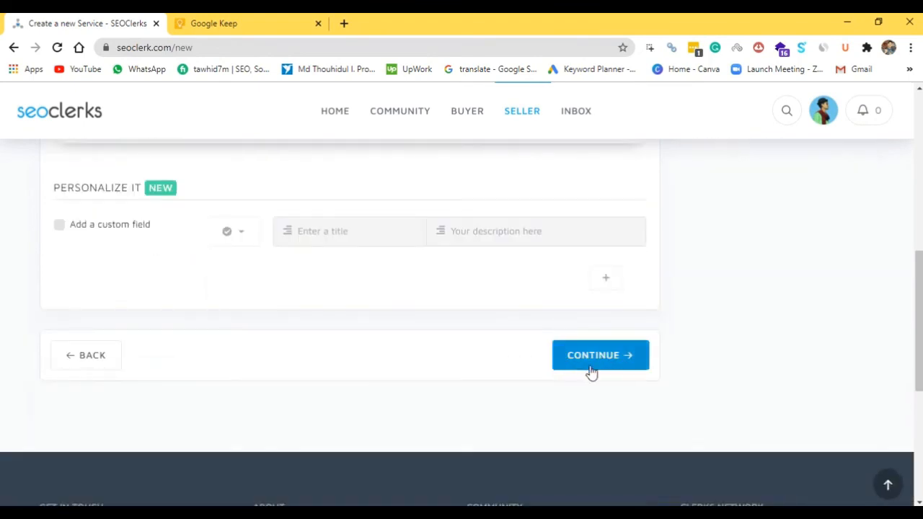
left_click(591, 372)
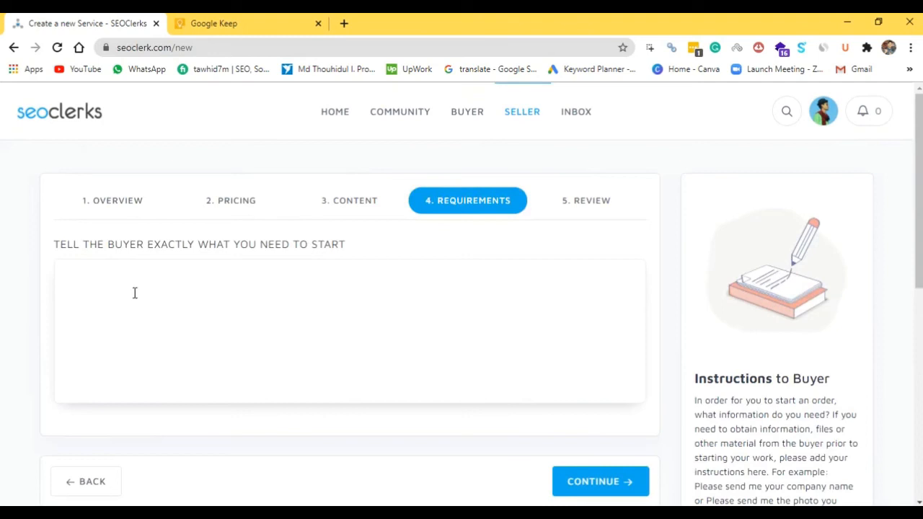
- Copy the "Help me with some information to get you started:" text and its five numbered items from the Google Keep note for the buyer instructions
left_click(118, 284)
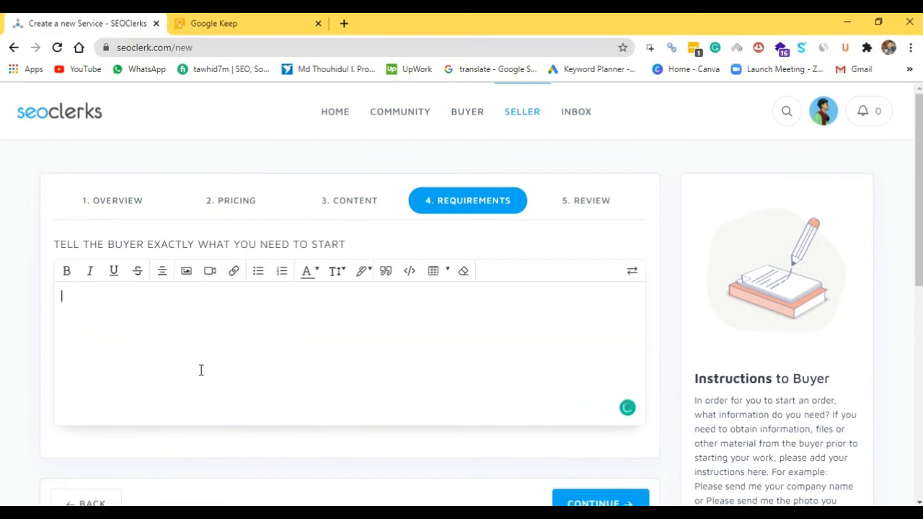
left_click(211, 23)
scroll(369, 328, "down", 2)
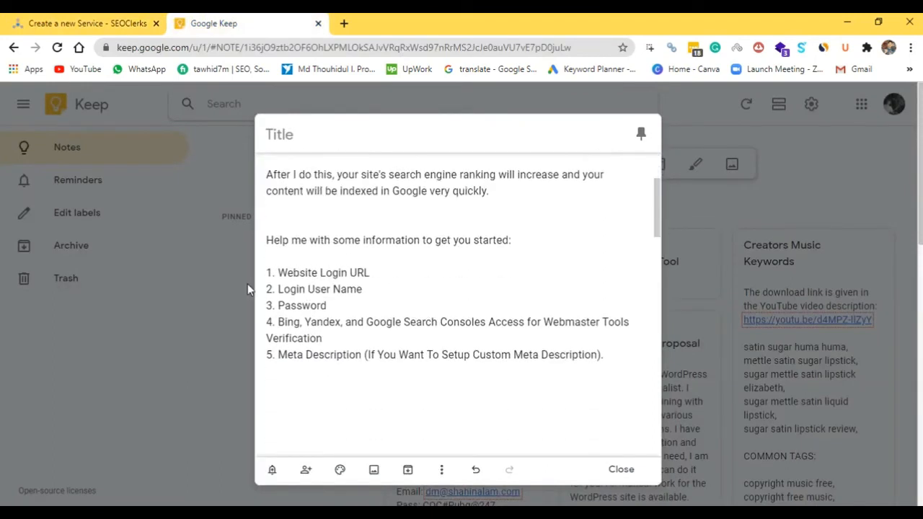
left_click(266, 244)
left_click_drag(265, 247, 398, 337)
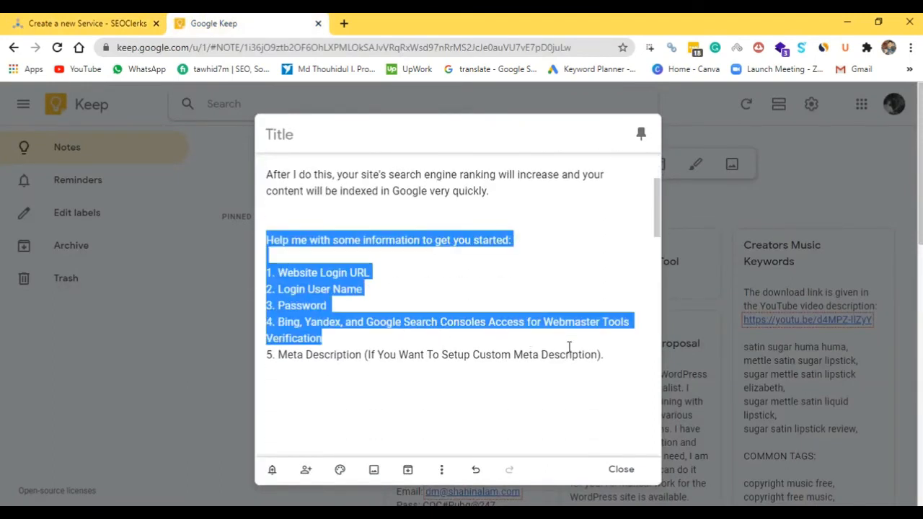
left_click_drag(570, 347, 603, 353)
right_click(462, 339)
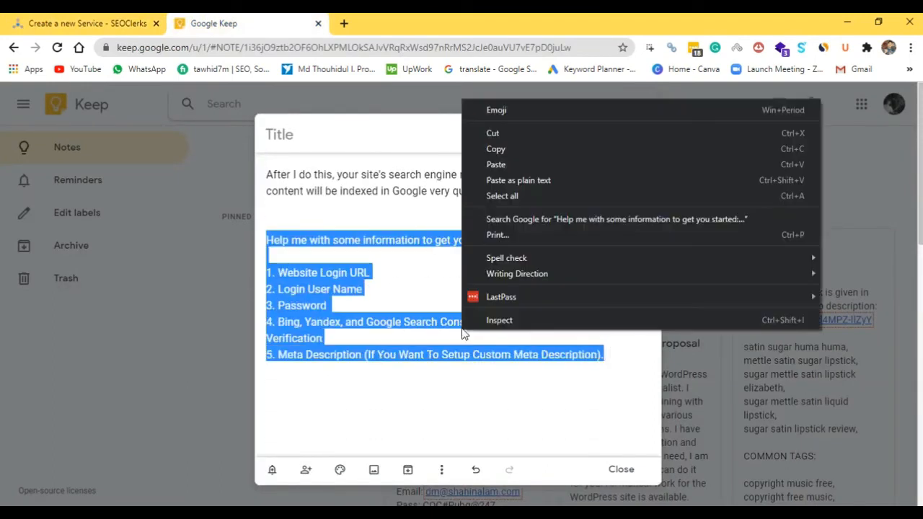
left_click(503, 152)
left_click(415, 239)
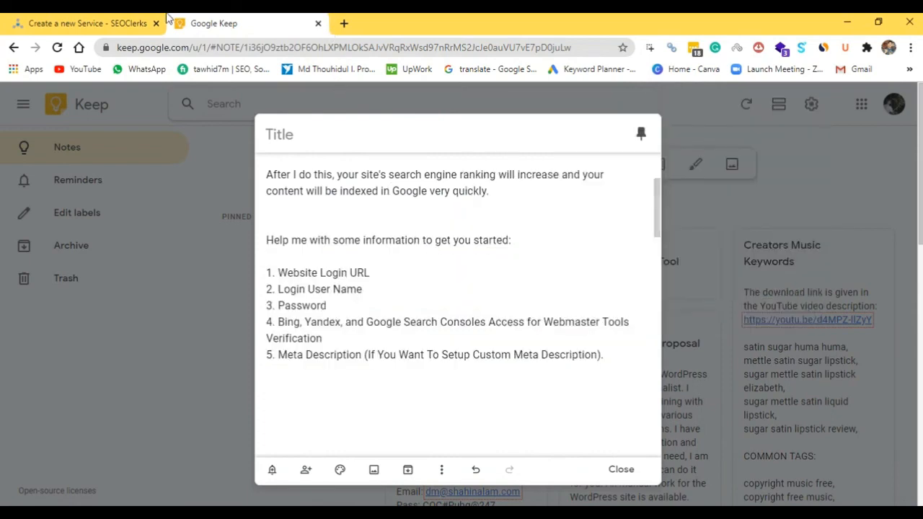
- Switch to the SEOClerks service form and paste the copied text into the buyer requirements editor
left_click(134, 18)
right_click(181, 317)
left_click(220, 202)
- Make the line "Help me with some information to get you started:" bold and set its font size to Big
left_click_drag(319, 298, 127, 297)
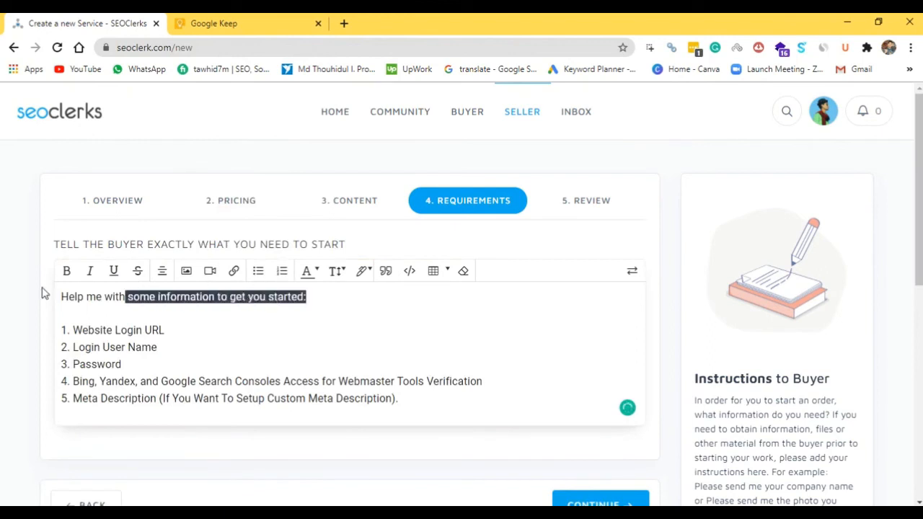
left_click_drag(45, 293, 35, 290)
left_click(67, 272)
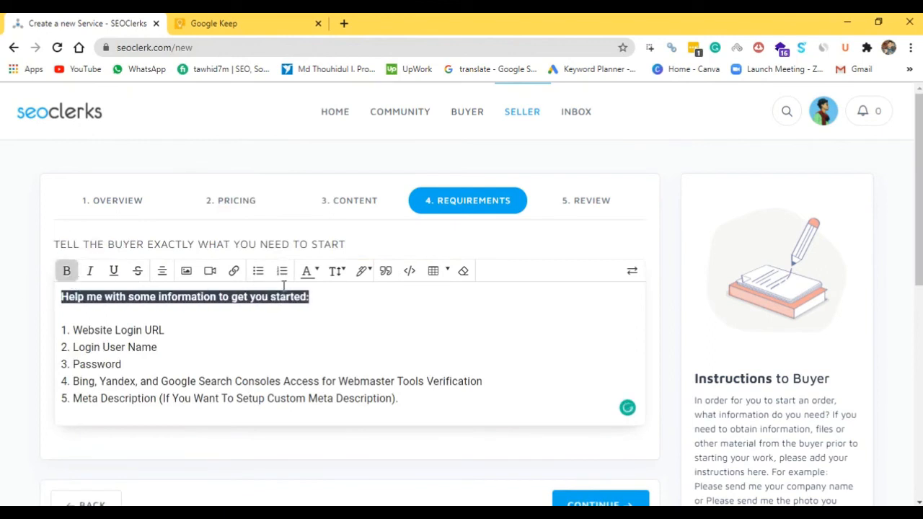
left_click(336, 272)
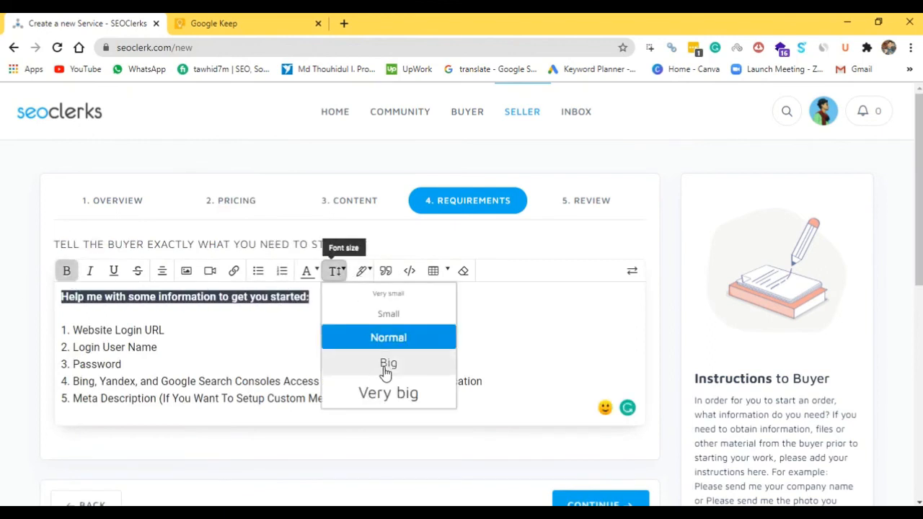
left_click(388, 364)
left_click(250, 348)
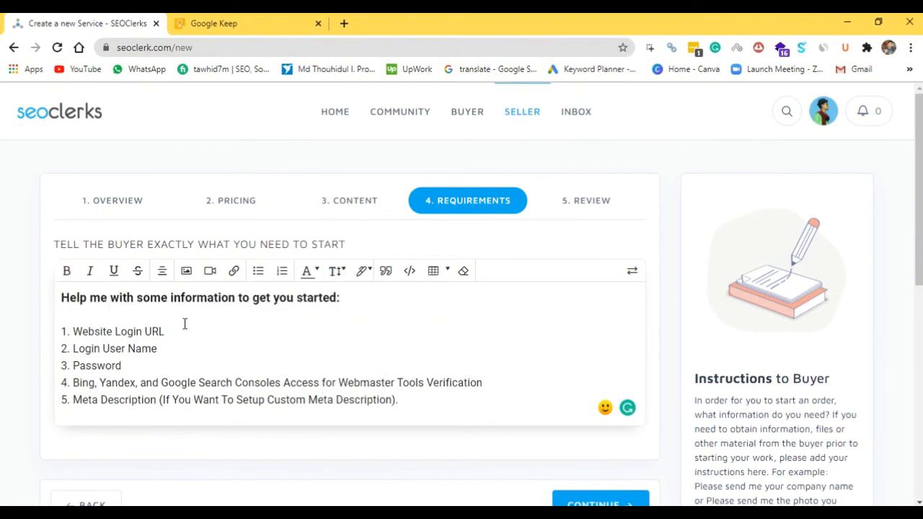
- Check the five requested items in the buyer instructions and continue to the Review section
scroll(63, 219, "down", 2)
left_click_drag(62, 194, 373, 263)
left_click(400, 247)
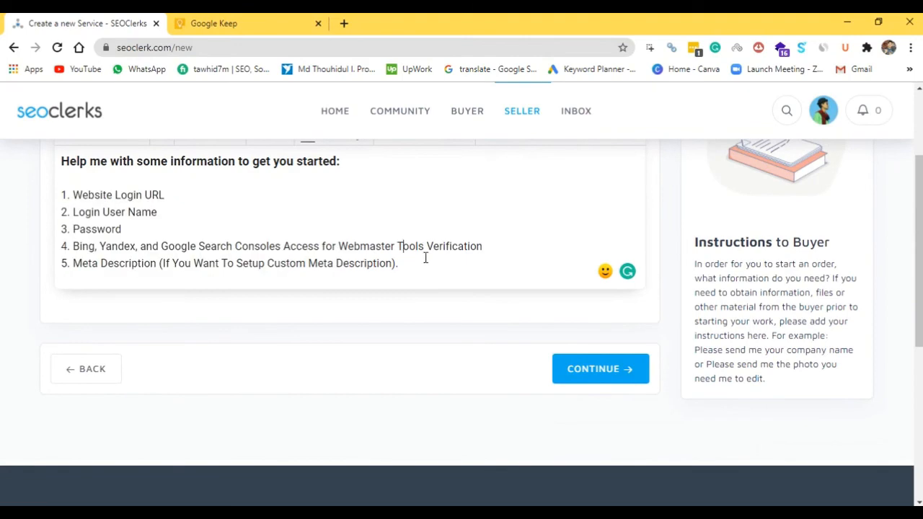
scroll(280, 264, "up", 2)
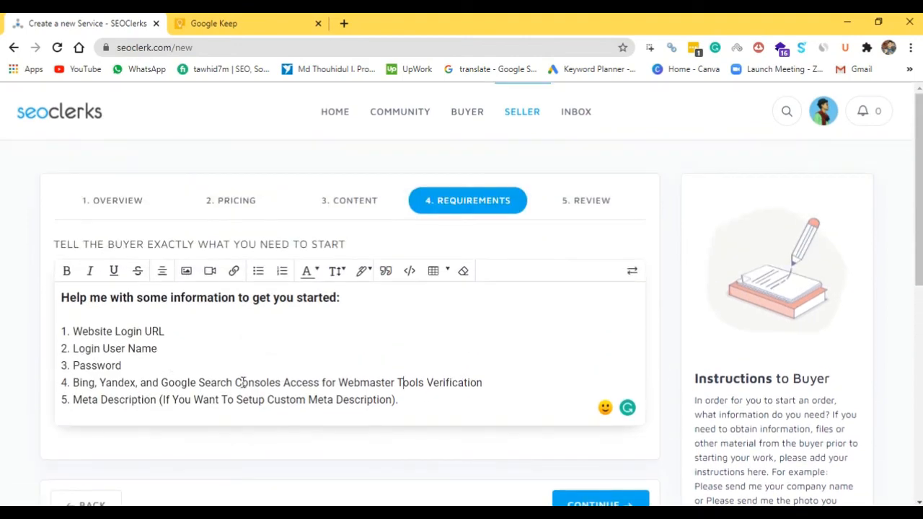
scroll(428, 369, "down", 1)
scroll(245, 311, "up", 1)
scroll(513, 260, "down", 1)
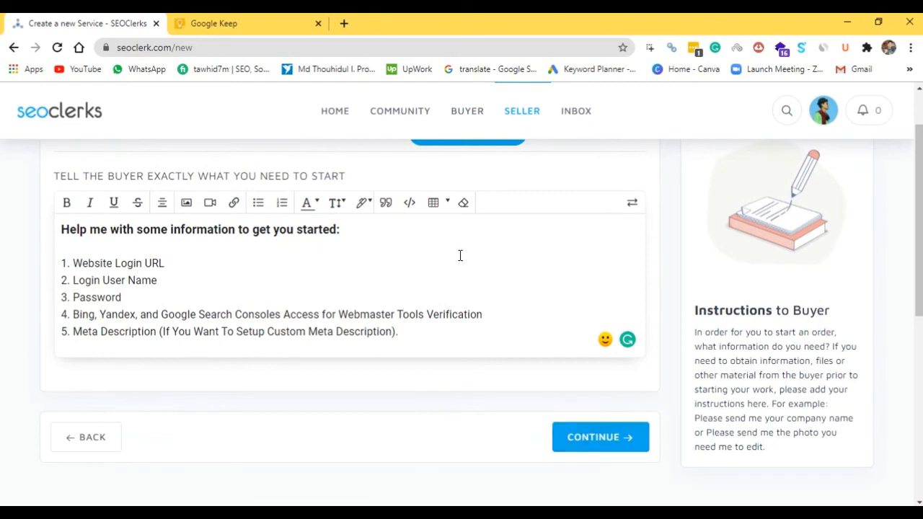
scroll(286, 277, "up", 1)
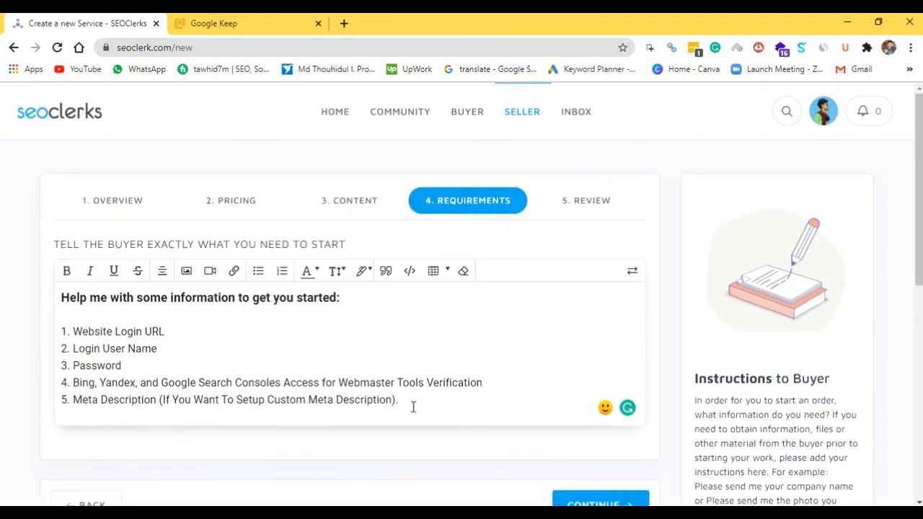
scroll(406, 399, "down", 2)
left_click(624, 377)
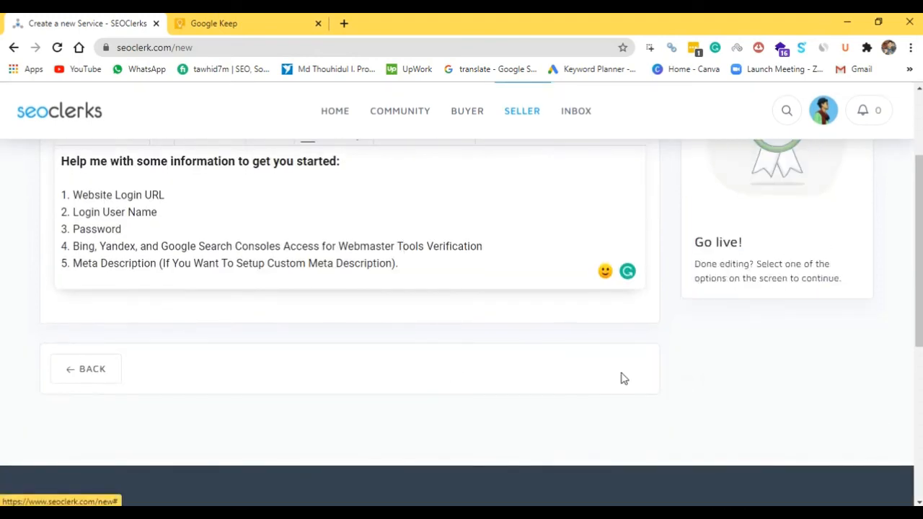
- Review the listing card with its title and price, and submit the service for publication
scroll(572, 371, "up", 2)
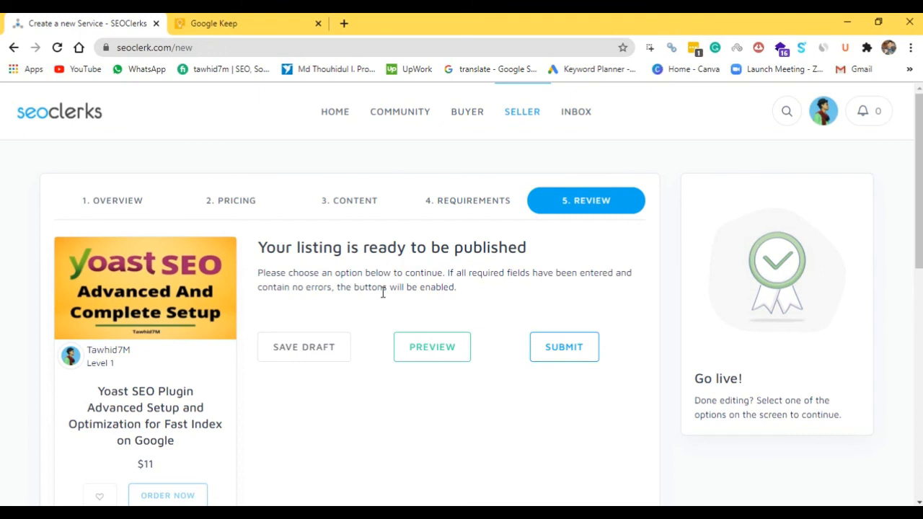
scroll(152, 374, "down", 2)
scroll(145, 268, "up", 1)
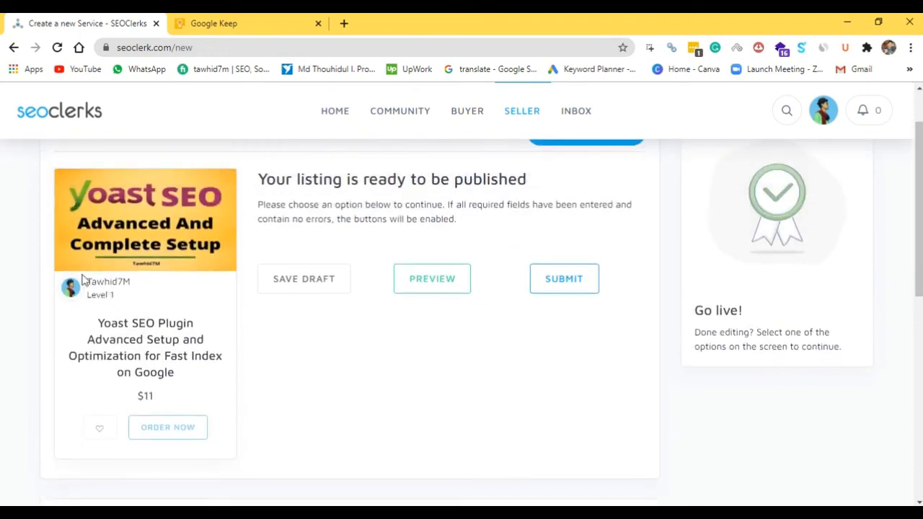
scroll(57, 416, "down", 1)
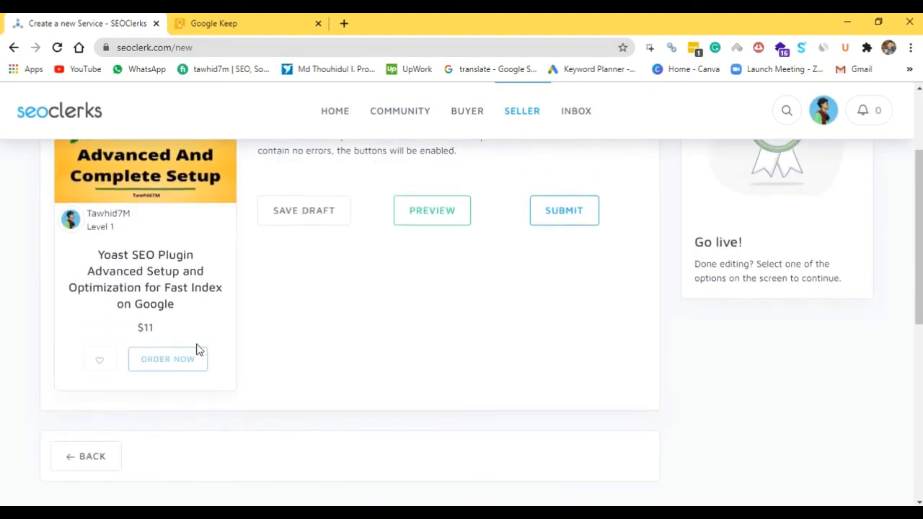
scroll(535, 336, "up", 2)
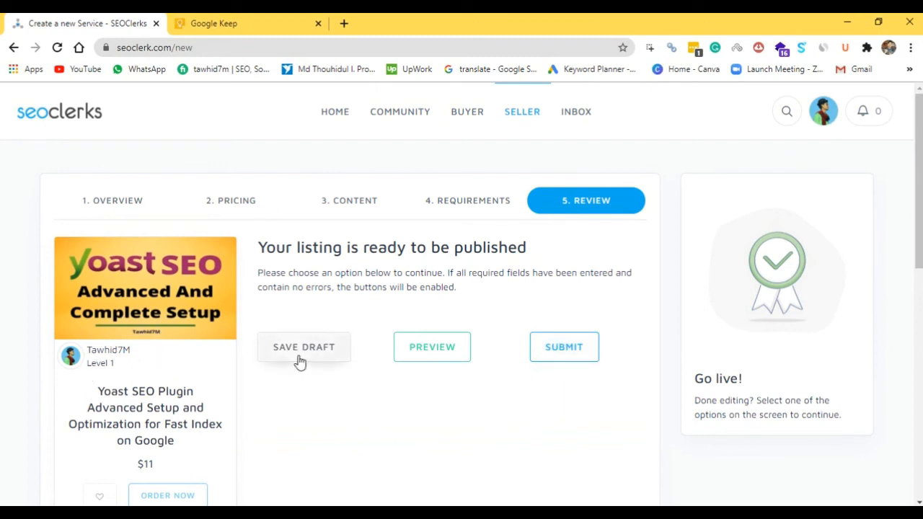
left_click(439, 353)
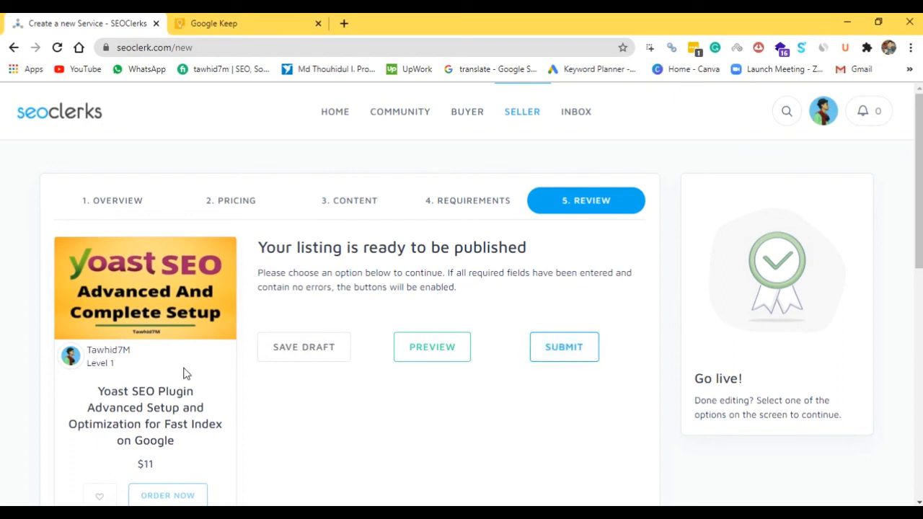
left_click(561, 359)
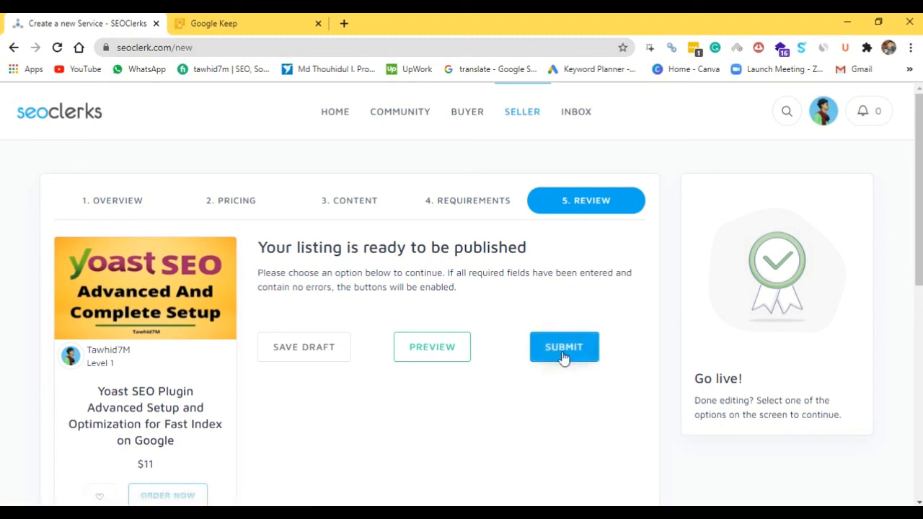
left_click(563, 356)
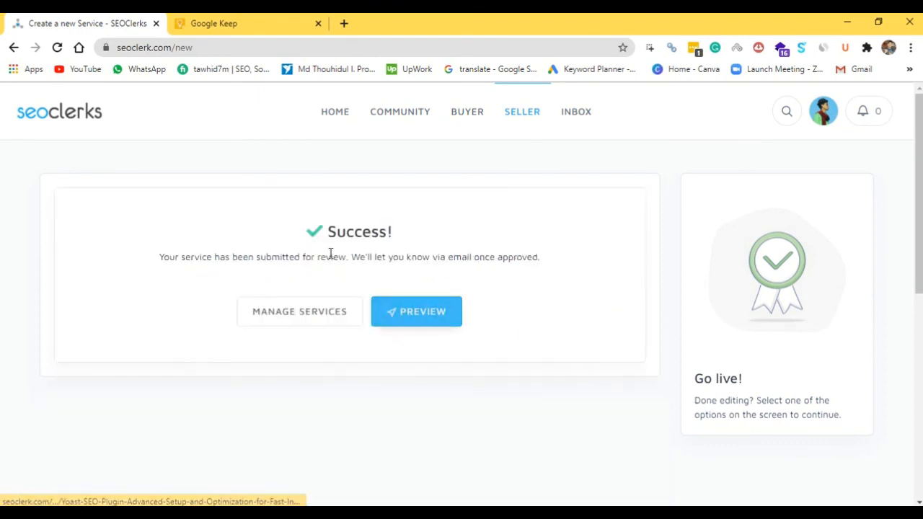
- Read the submission message and open the preview of the submitted service
left_click_drag(306, 234, 455, 240)
left_click(402, 248)
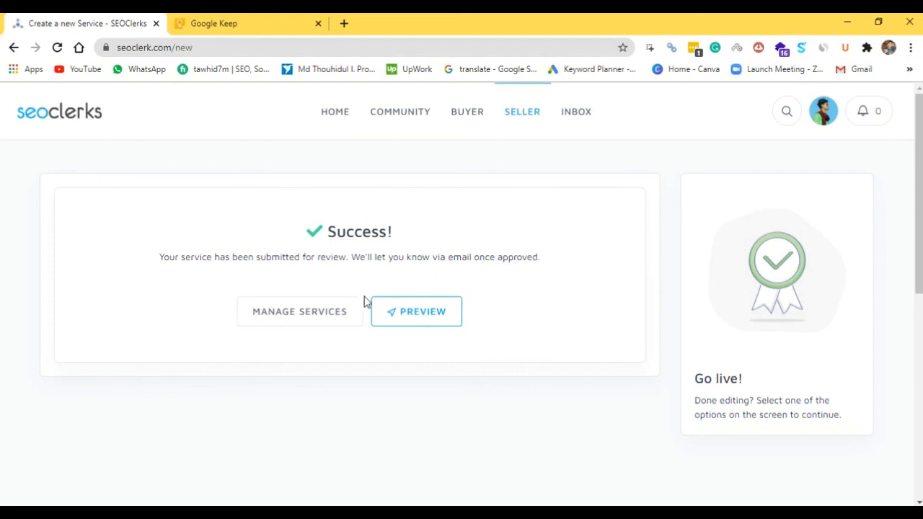
left_click(429, 317)
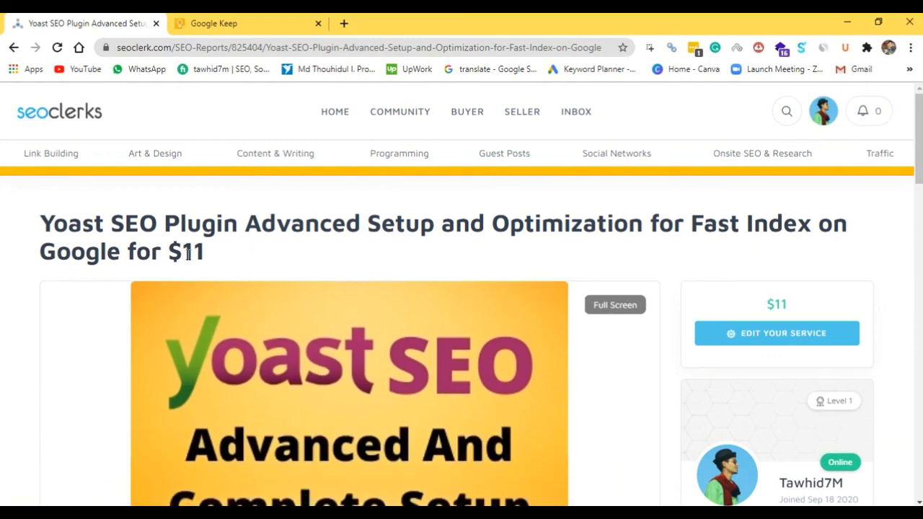
- Examine the service page's cover image, formatted description, tags, extras and delivery details
scroll(216, 224, "down", 1)
scroll(296, 336, "down", 2)
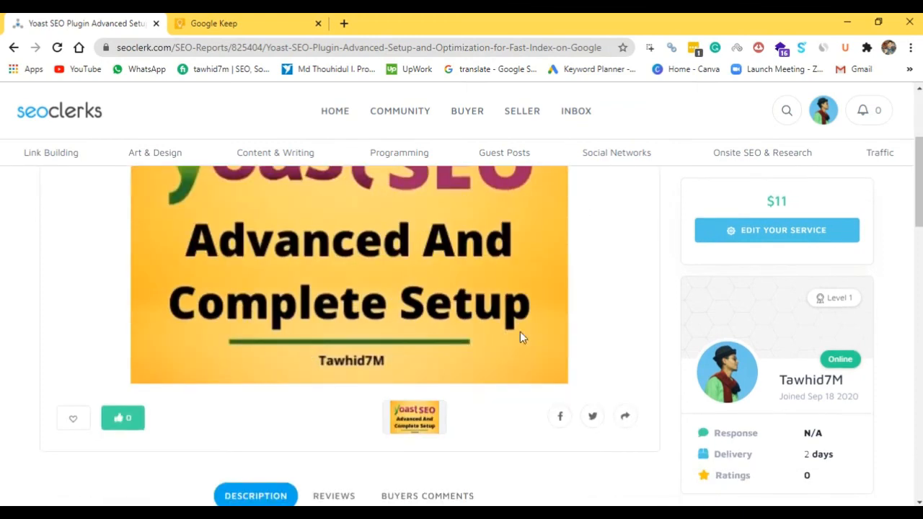
scroll(469, 361, "down", 2)
scroll(424, 350, "down", 2)
scroll(424, 350, "up", 2)
scroll(292, 315, "down", 3)
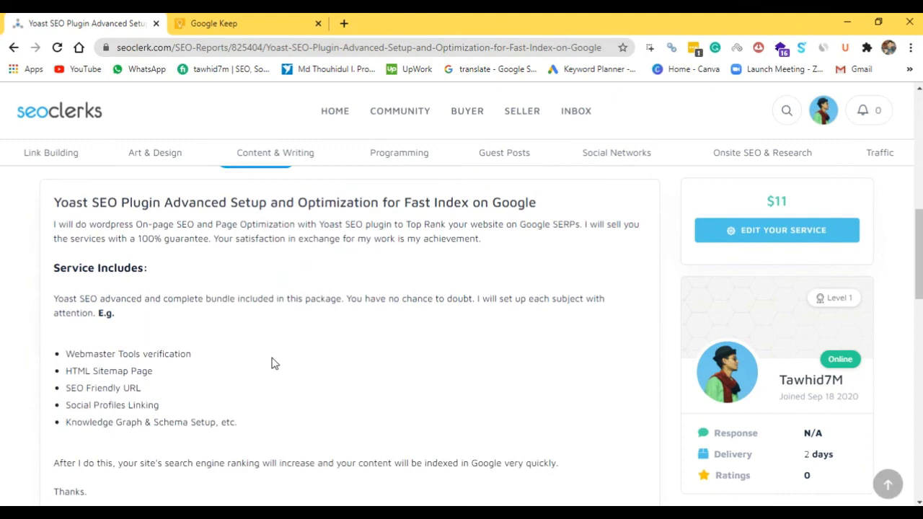
scroll(138, 324, "down", 6)
scroll(198, 280, "up", 2)
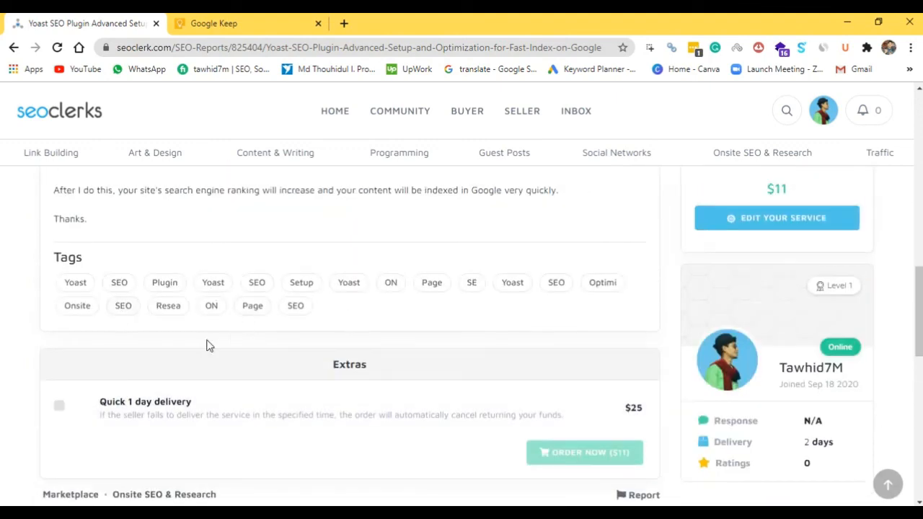
scroll(468, 390, "down", 2)
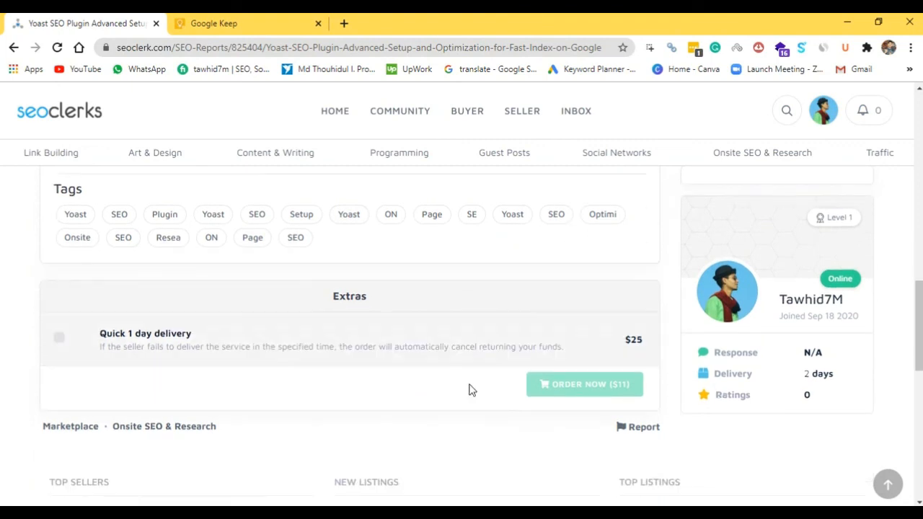
scroll(433, 388, "down", 2)
scroll(216, 310, "up", 2)
scroll(339, 274, "down", 3)
scroll(241, 275, "up", 3)
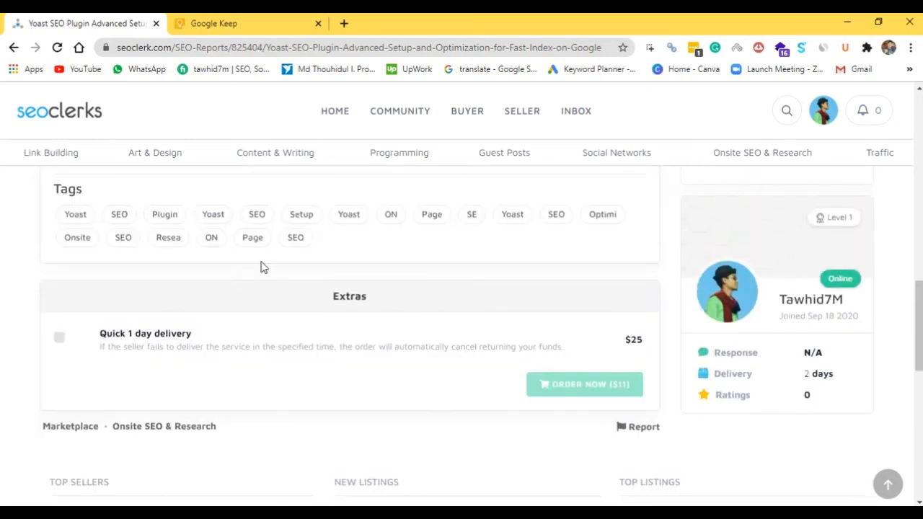
scroll(259, 273, "up", 10)
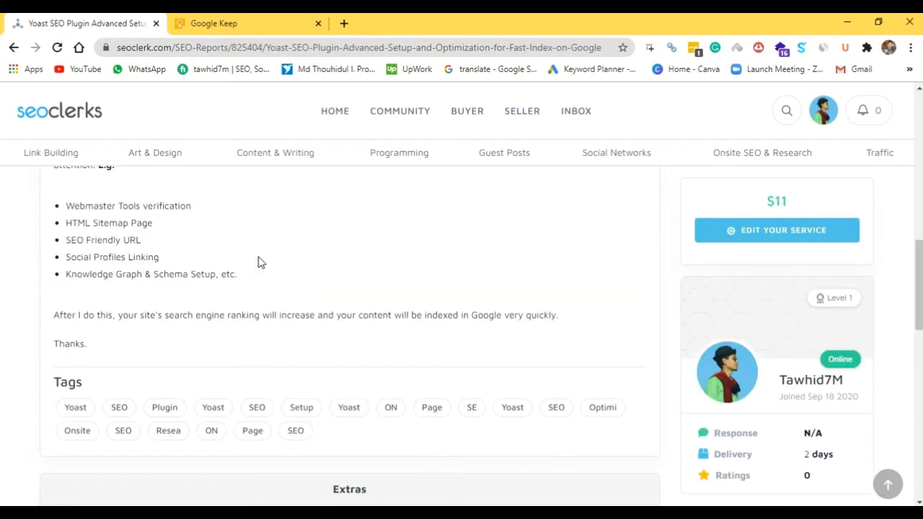
scroll(259, 310, "up", 3)
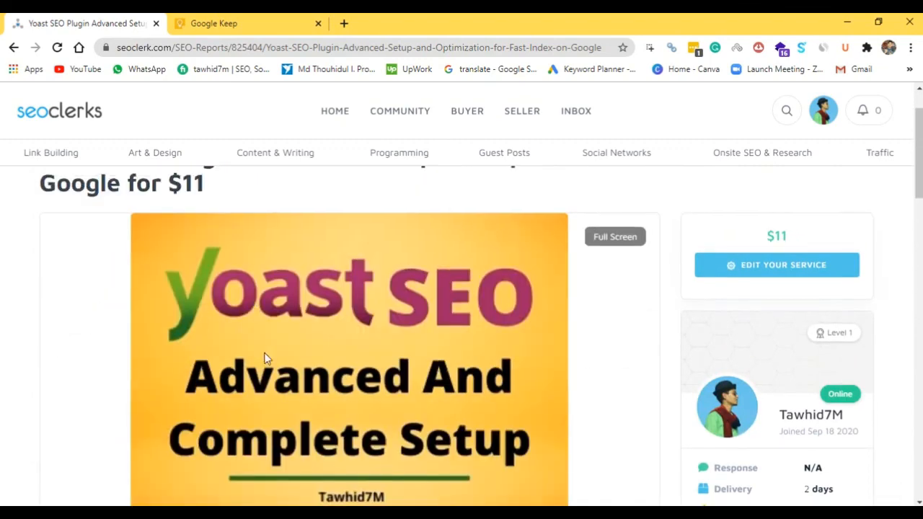
scroll(117, 416, "down", 2)
scroll(85, 422, "up", 2)
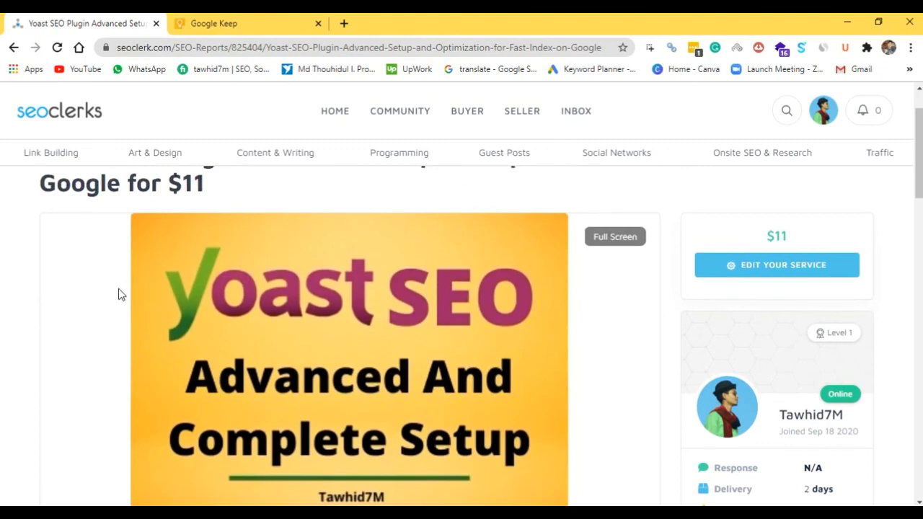